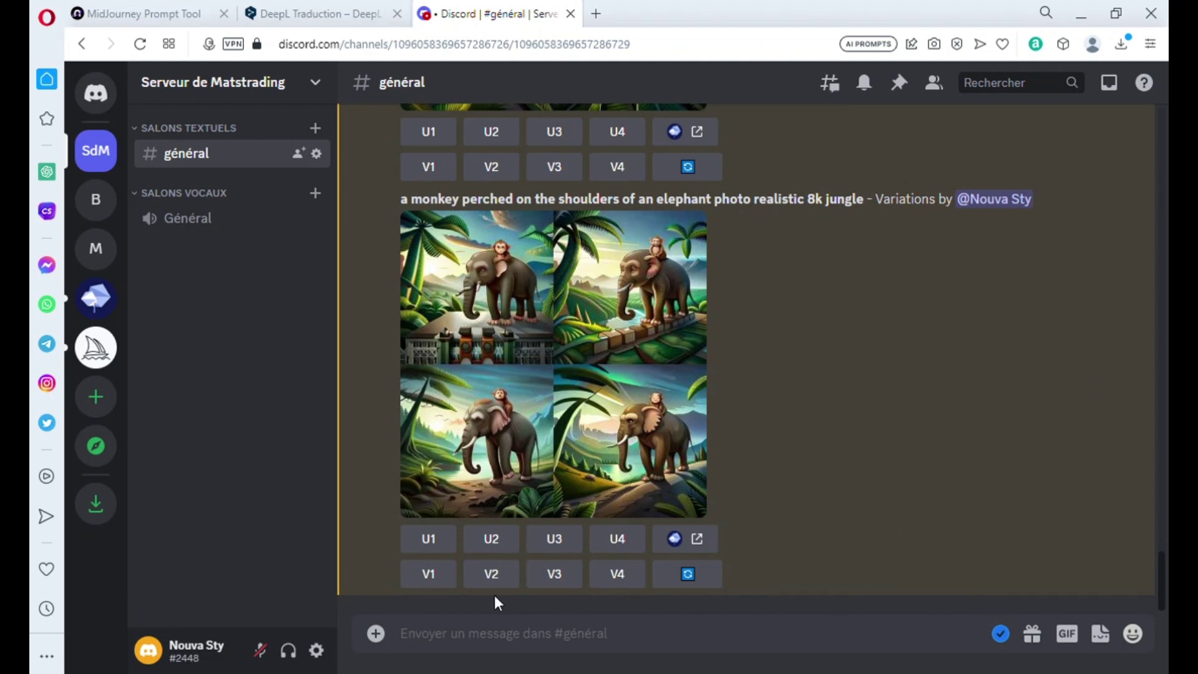
# Step: Upload the long-haired man's portrait photo to the #général channel
pyautogui.click(381, 641)
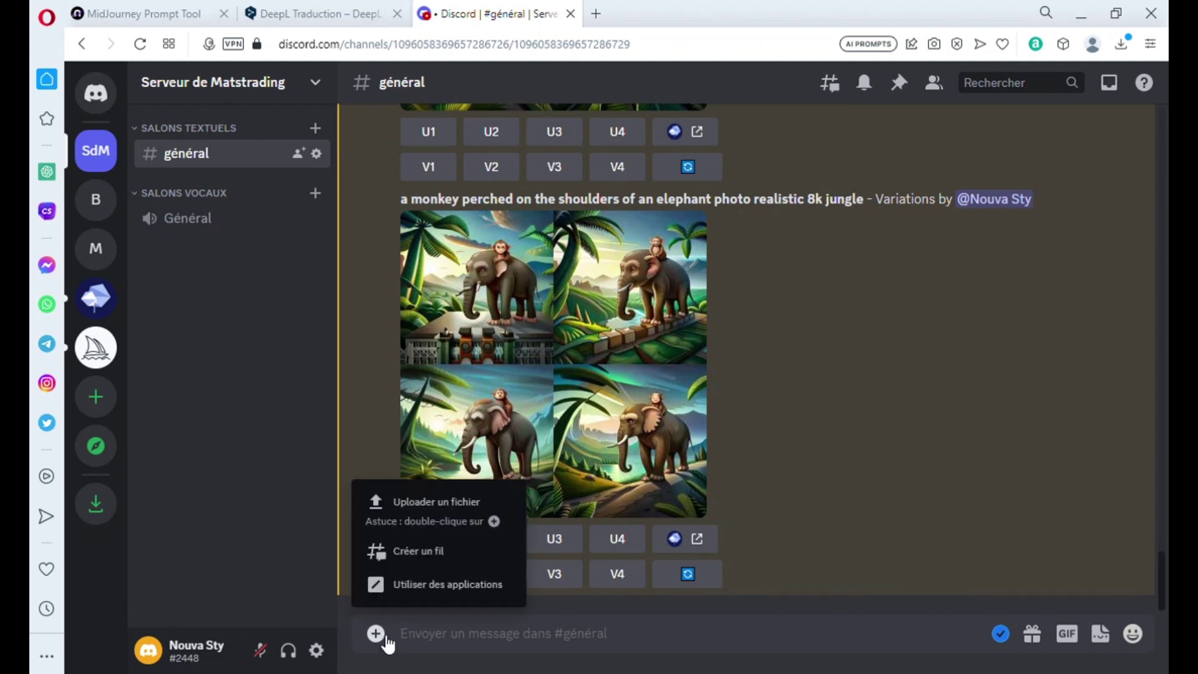
pyautogui.click(407, 499)
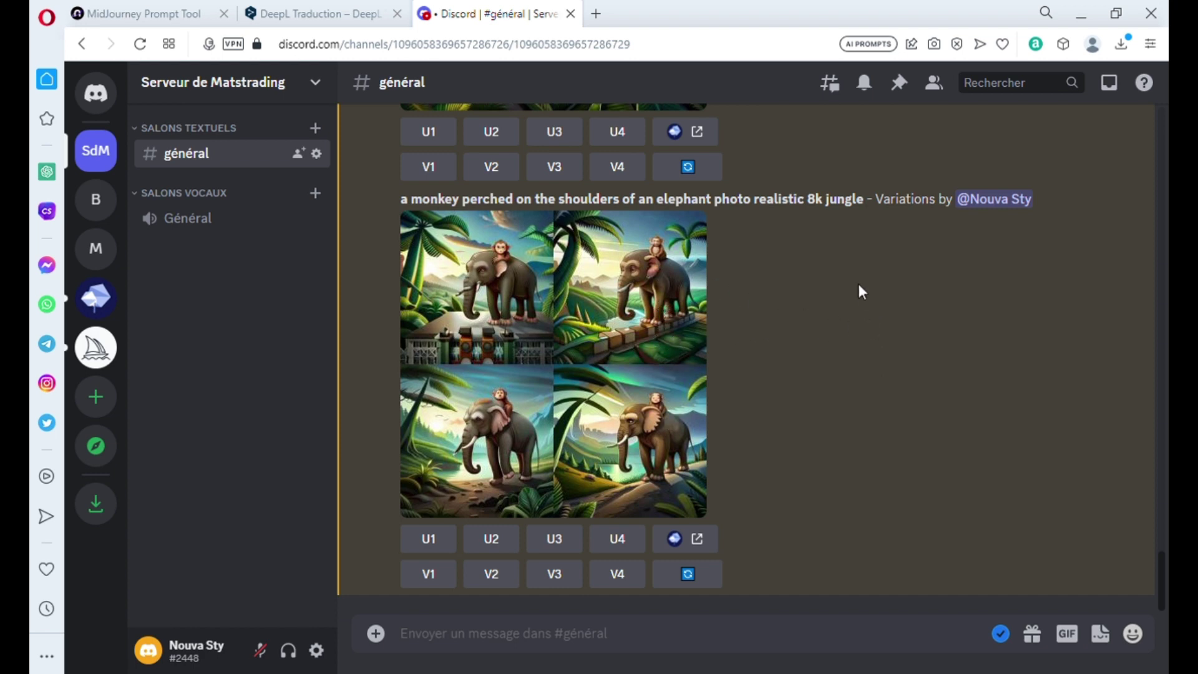
pyautogui.hotkey('ctrl', 'v')
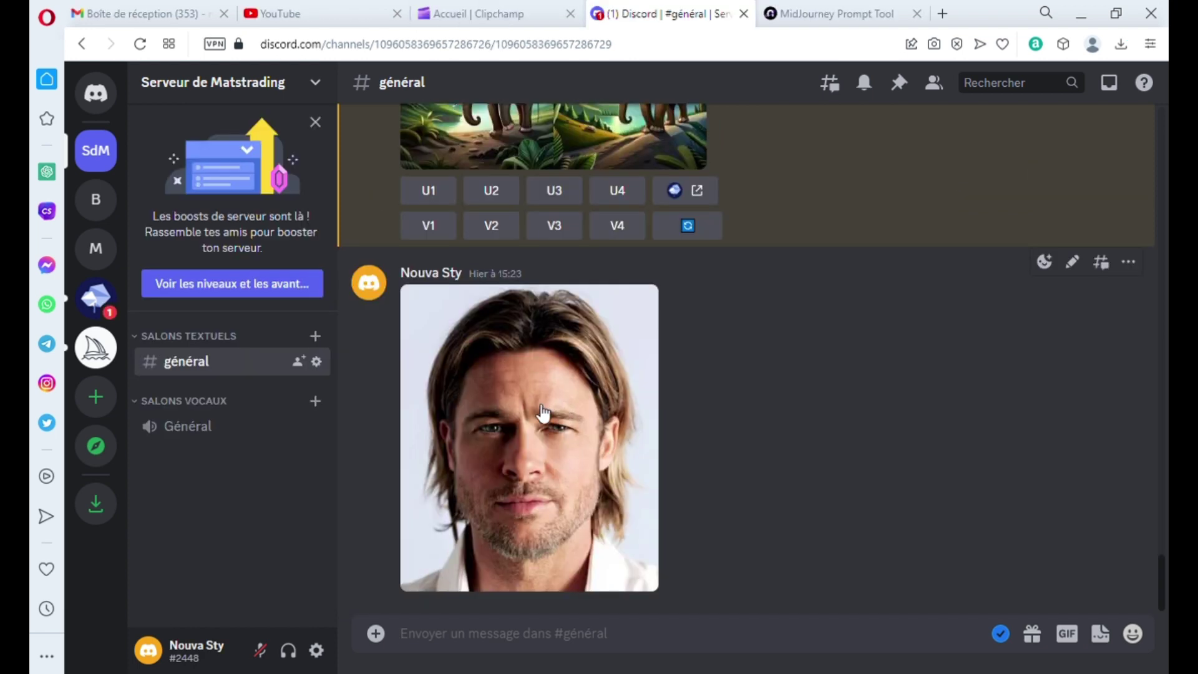
# Step: Enlarge the posted portrait to copy its image link, and close the preview
pyautogui.rightClick(537, 406)
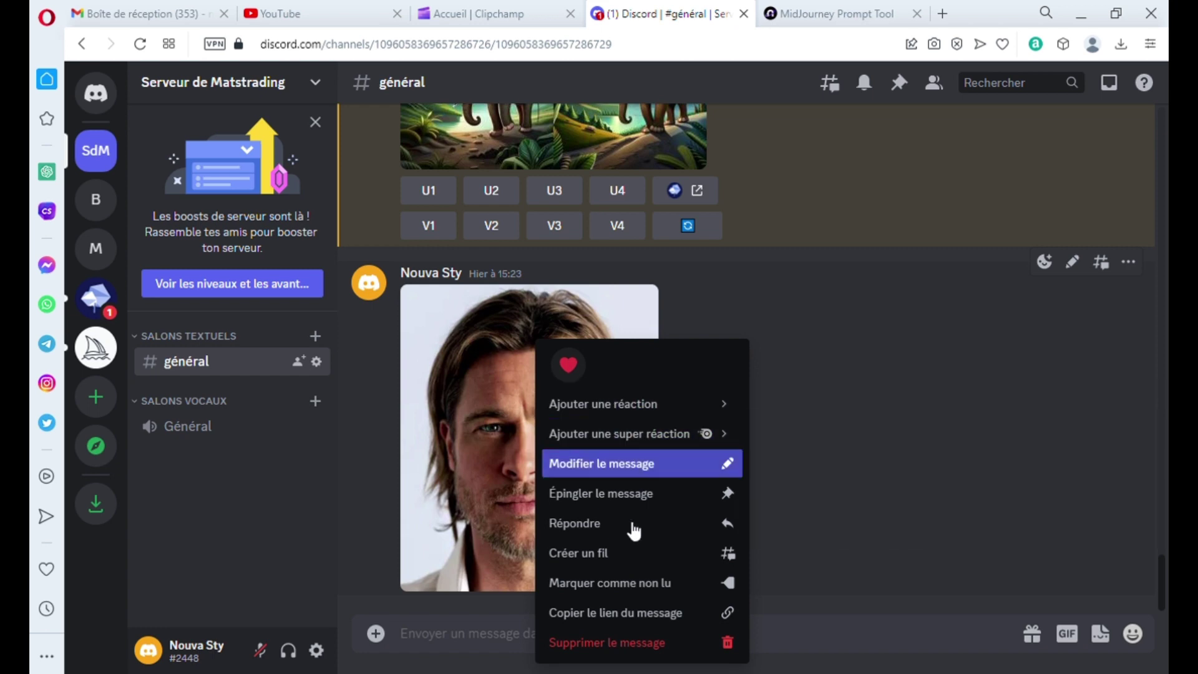
pyautogui.click(497, 458)
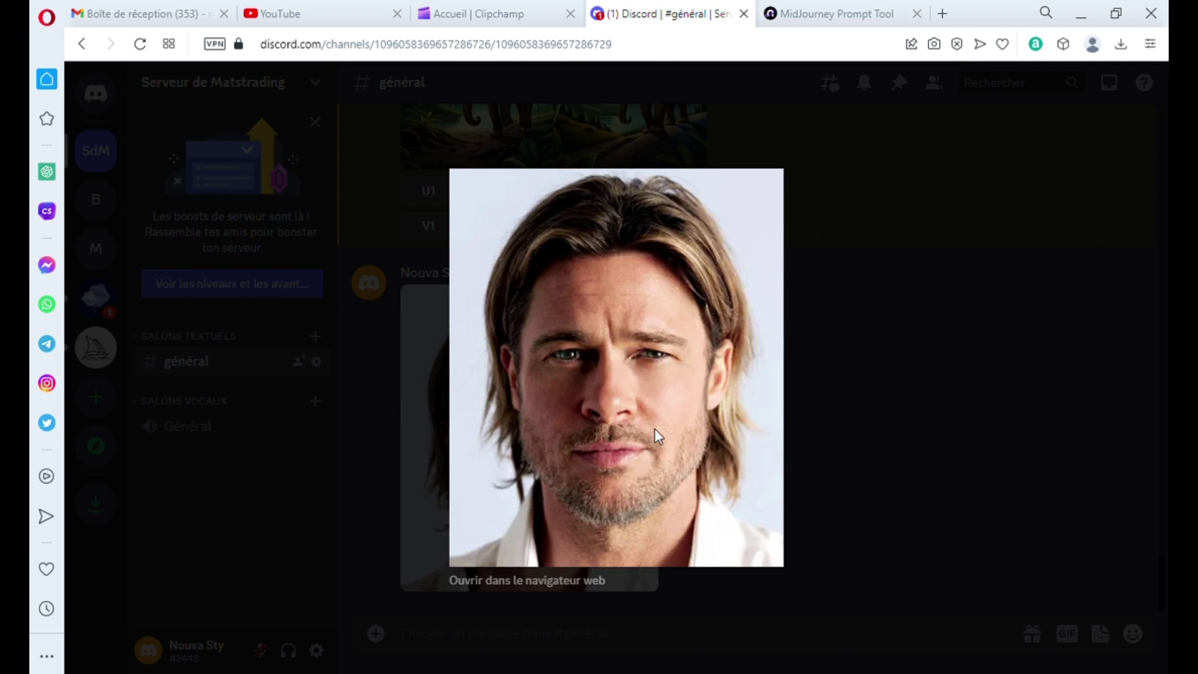
pyautogui.click(862, 464)
# Step: Try to generate images with BlueWillow's /imagine command, using the copied portrait link followed by the keyword "marvel"
pyautogui.click(718, 645)
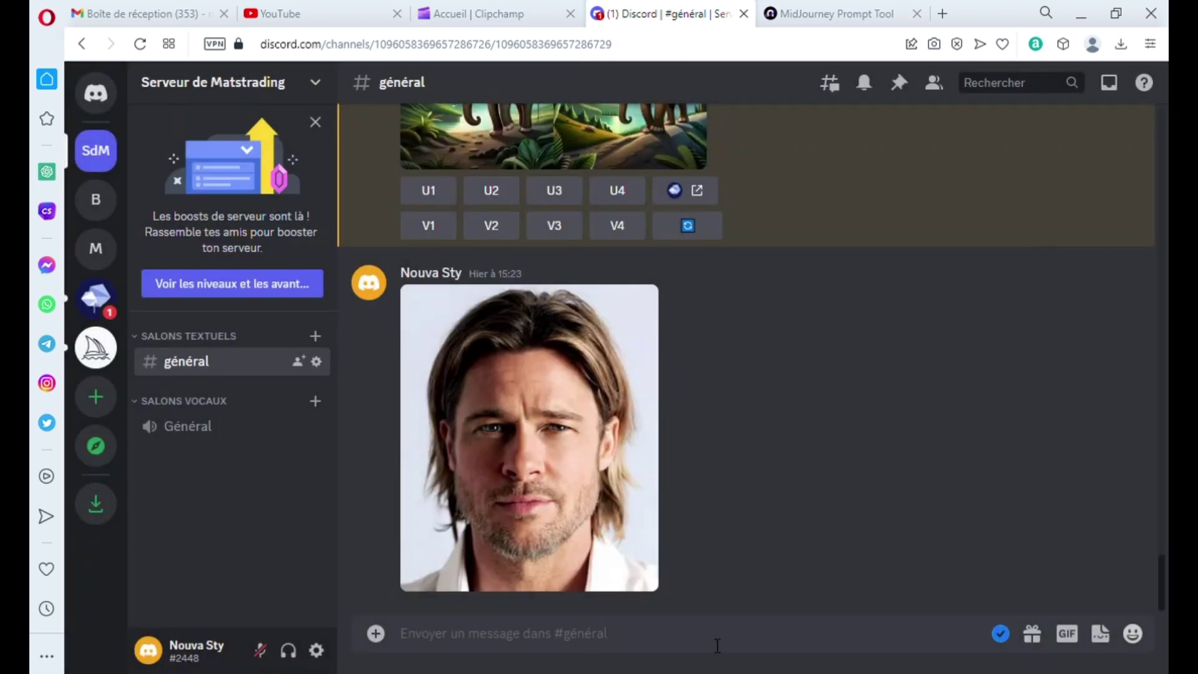
pyautogui.write('/')
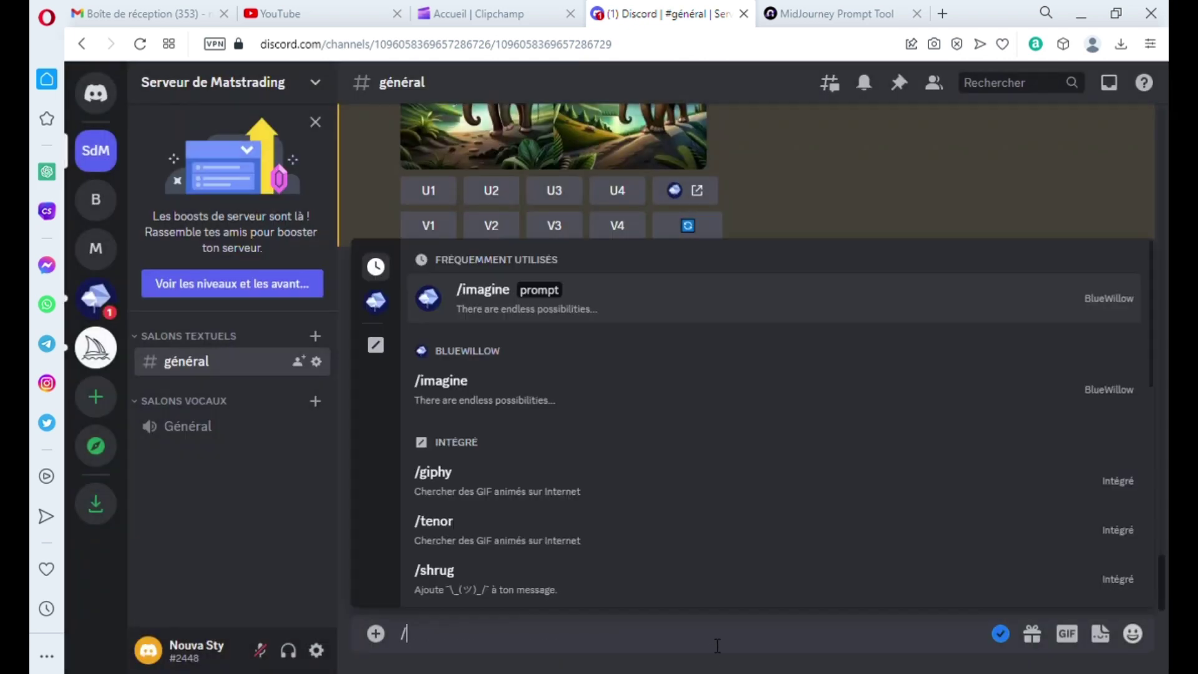
pyautogui.write('imag')
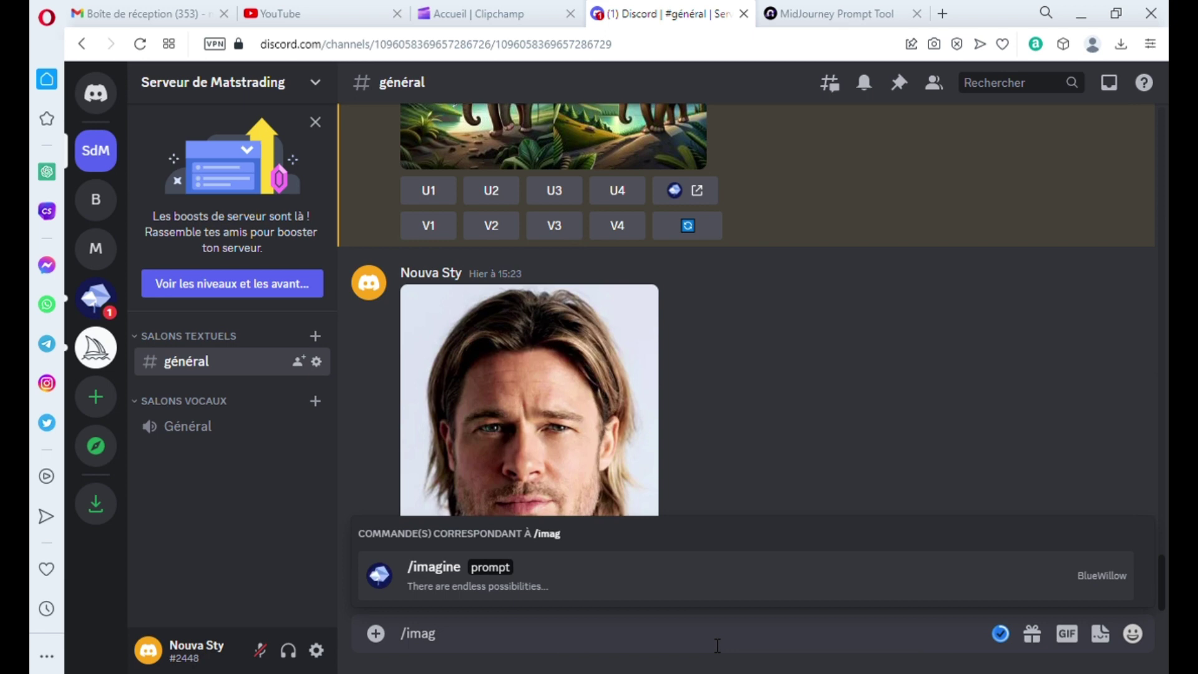
pyautogui.click(620, 565)
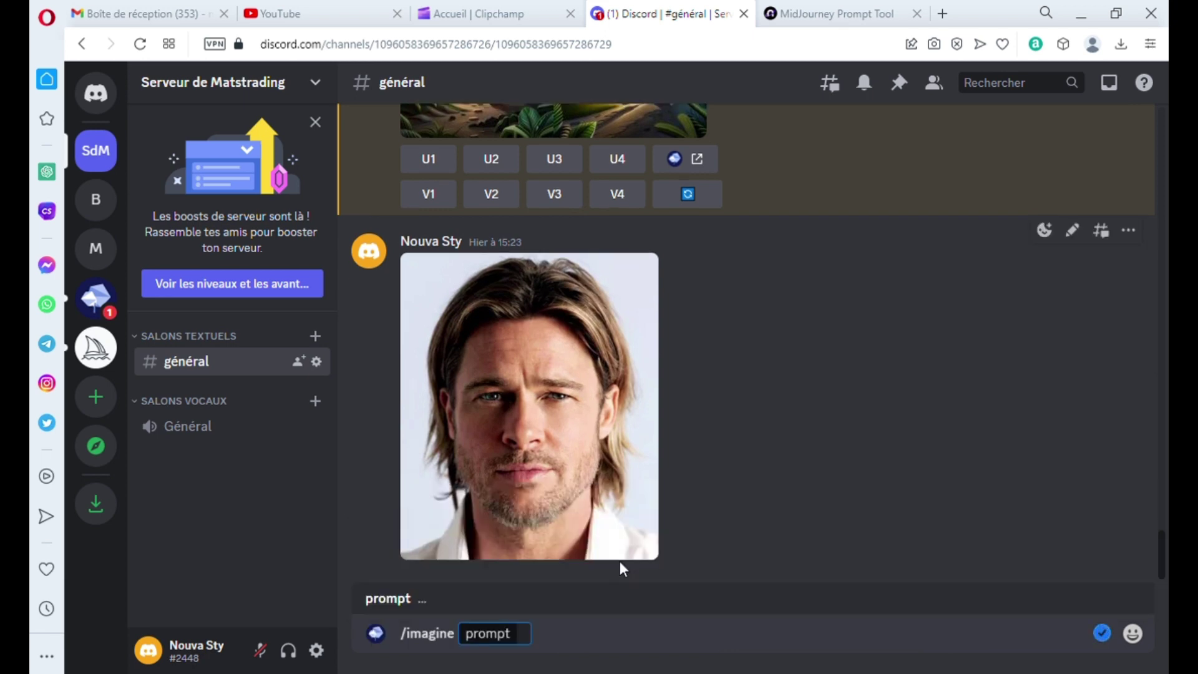
pyautogui.hotkey('ctrl', 'v')
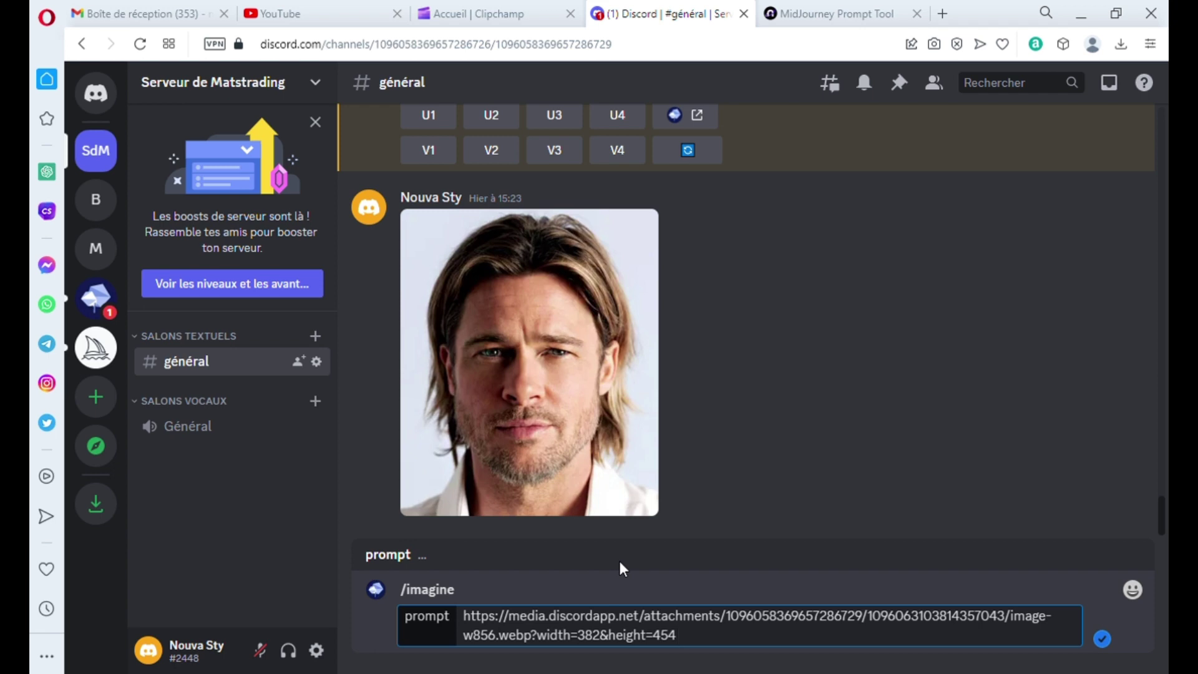
pyautogui.write('marvel')
pyautogui.press('Return')
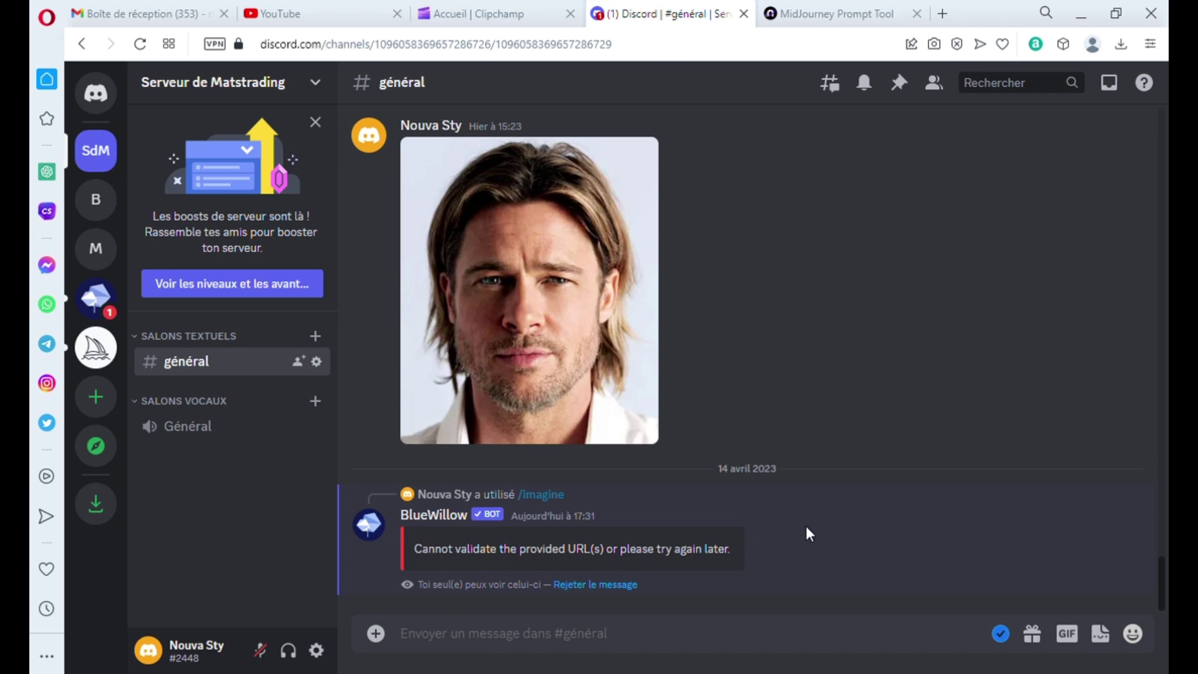
# Step: Submit the /imagine command again with the portrait link and the keyword "marvel"
pyautogui.write('/')
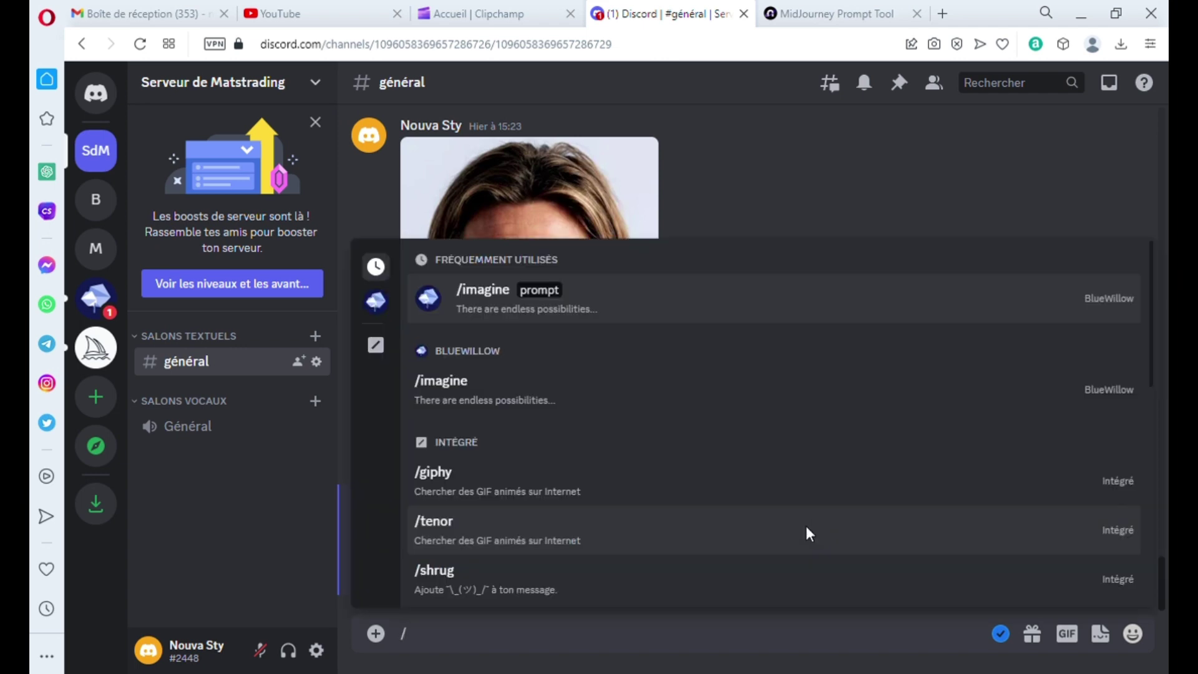
pyautogui.write('imagin')
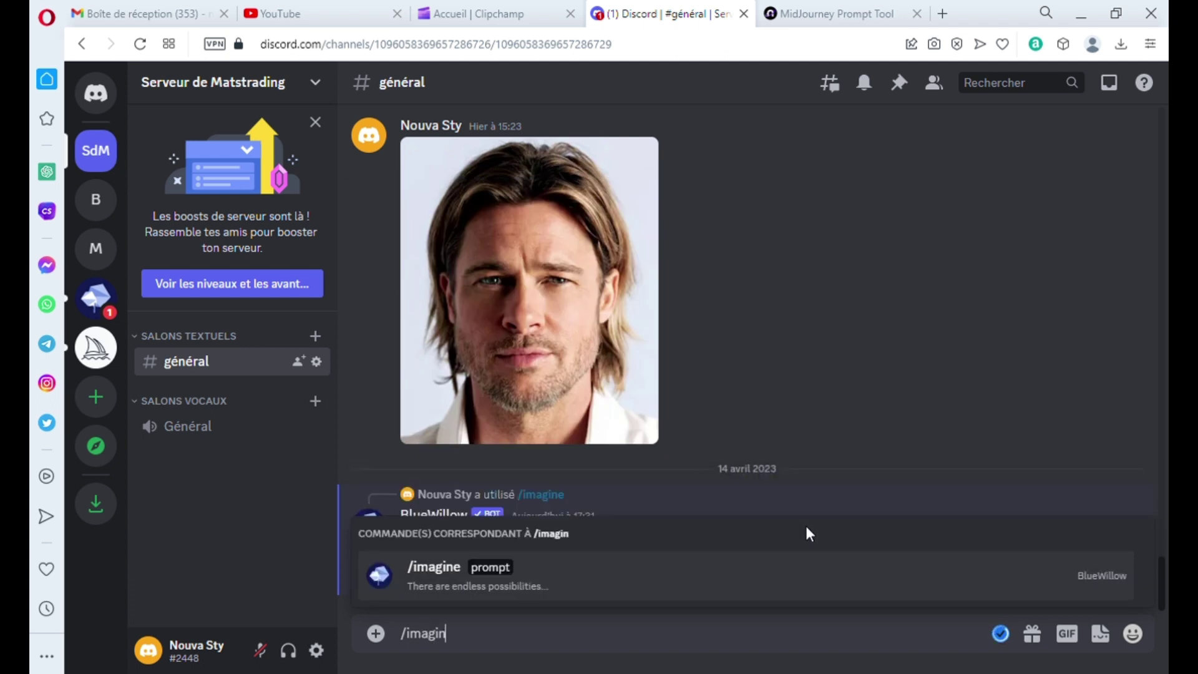
pyautogui.click(690, 589)
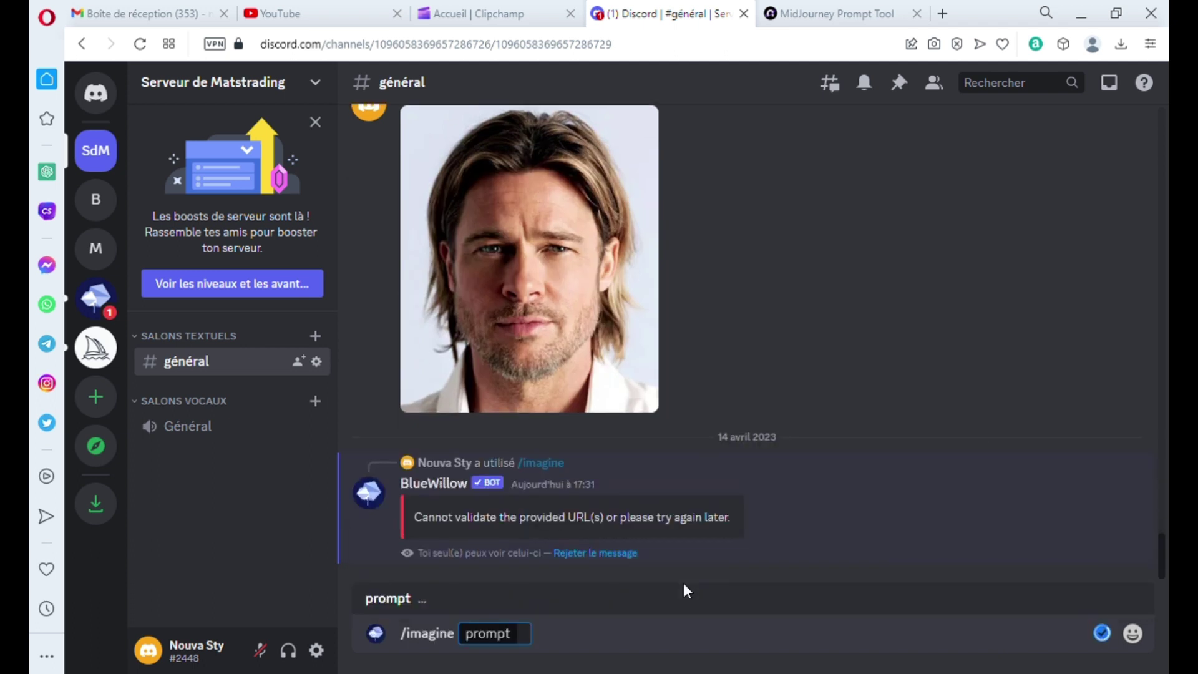
pyautogui.hotkey('ctrl', 'v')
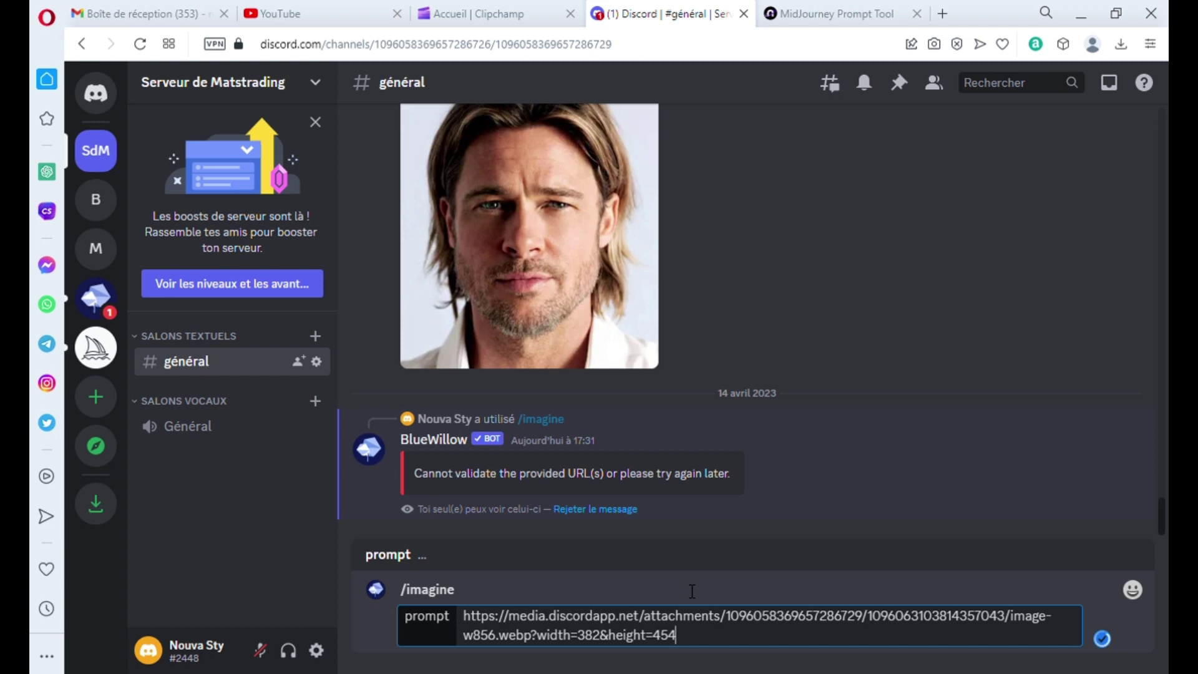
pyautogui.write('marvel')
pyautogui.press('Return')
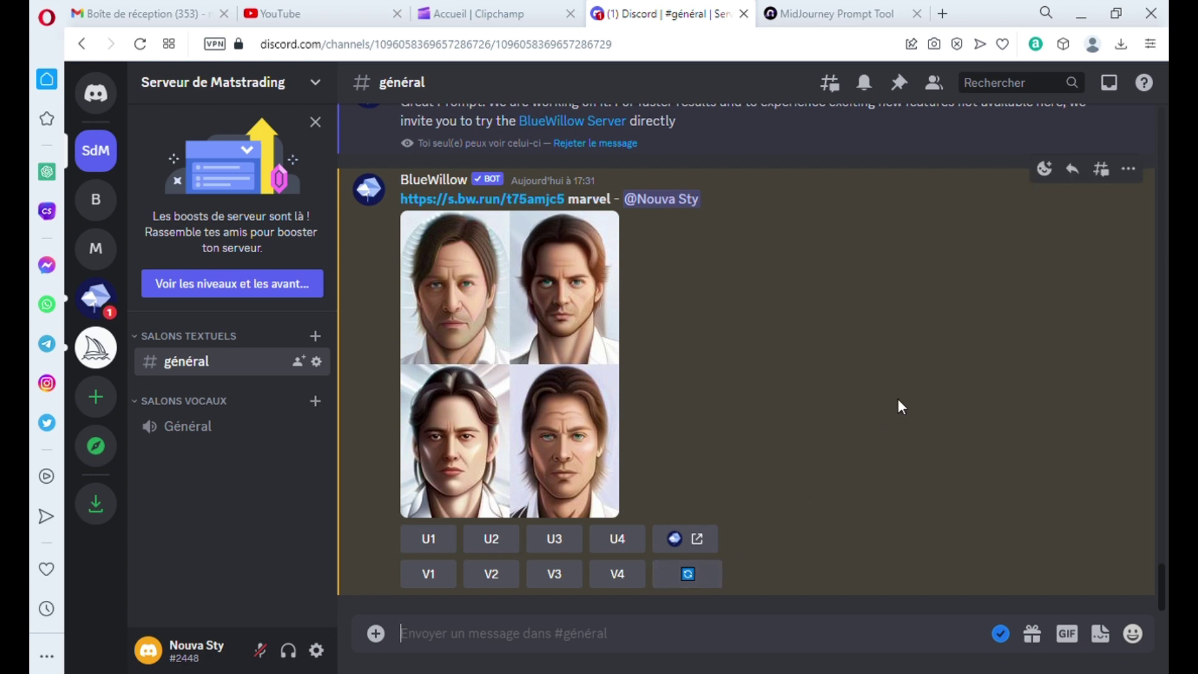
# Step: Upscale the third and second images of the generated marvel grid
pyautogui.scroll(7, 899, 402)
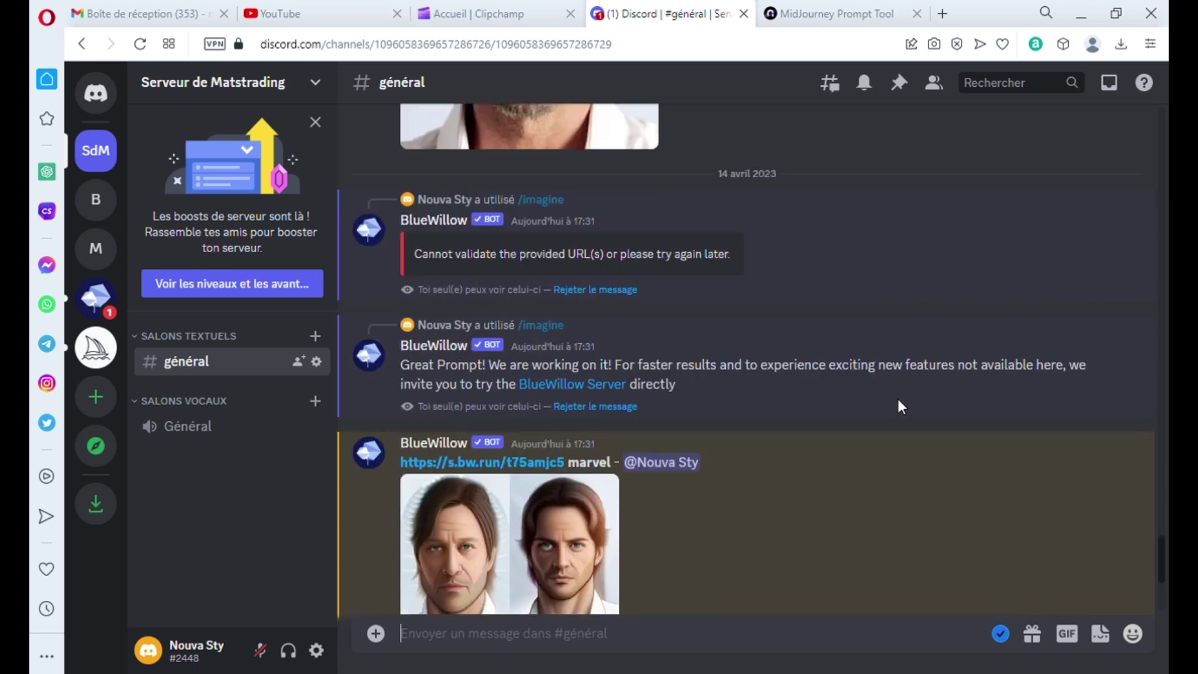
pyautogui.scroll(-7, 899, 402)
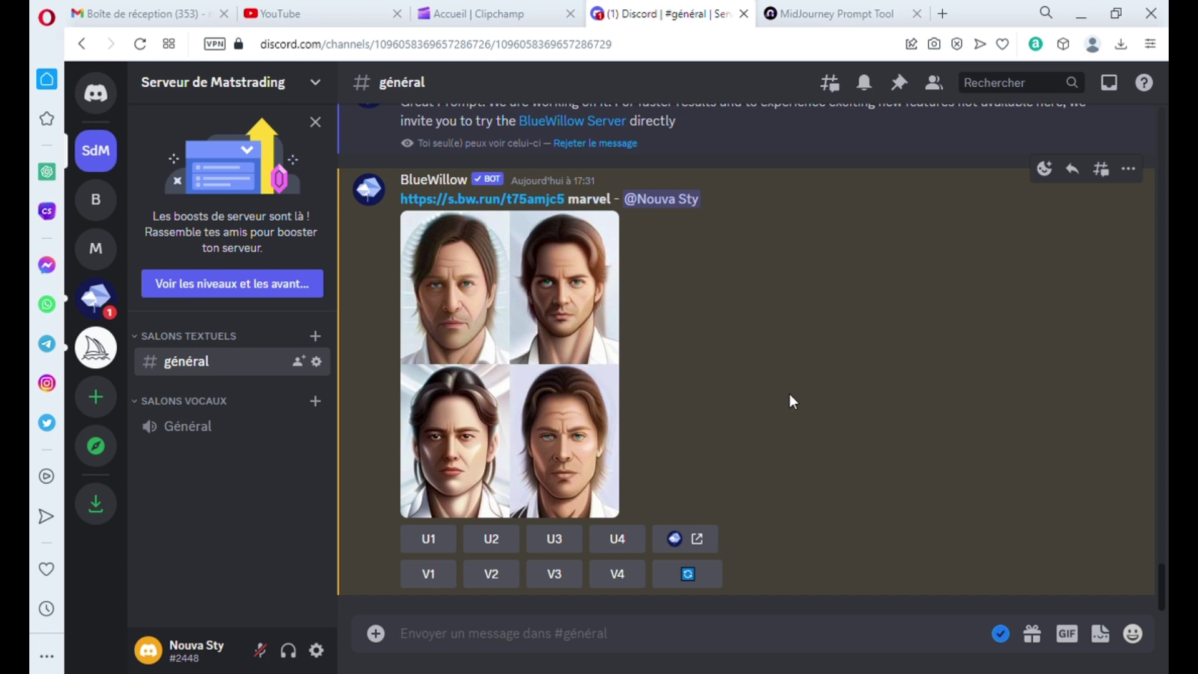
pyautogui.click(555, 542)
pyautogui.click(506, 541)
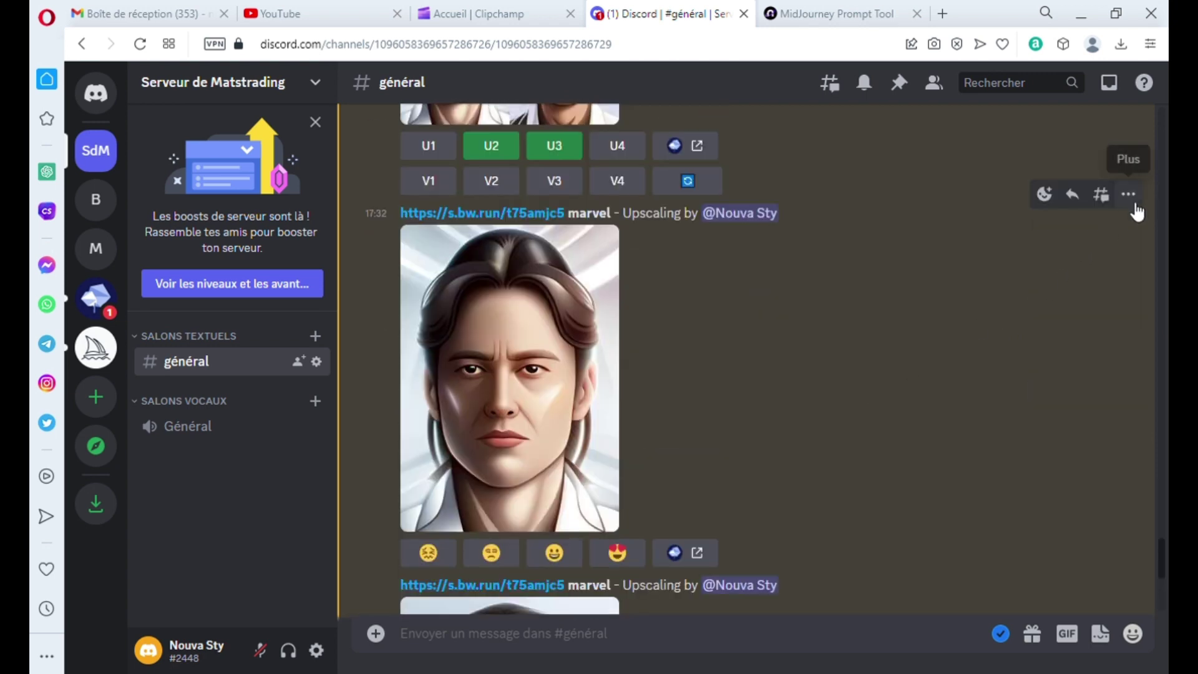
# Step: Delete the message containing the upscaled third image, the dark-haired man
pyautogui.click(1133, 204)
pyautogui.click(998, 489)
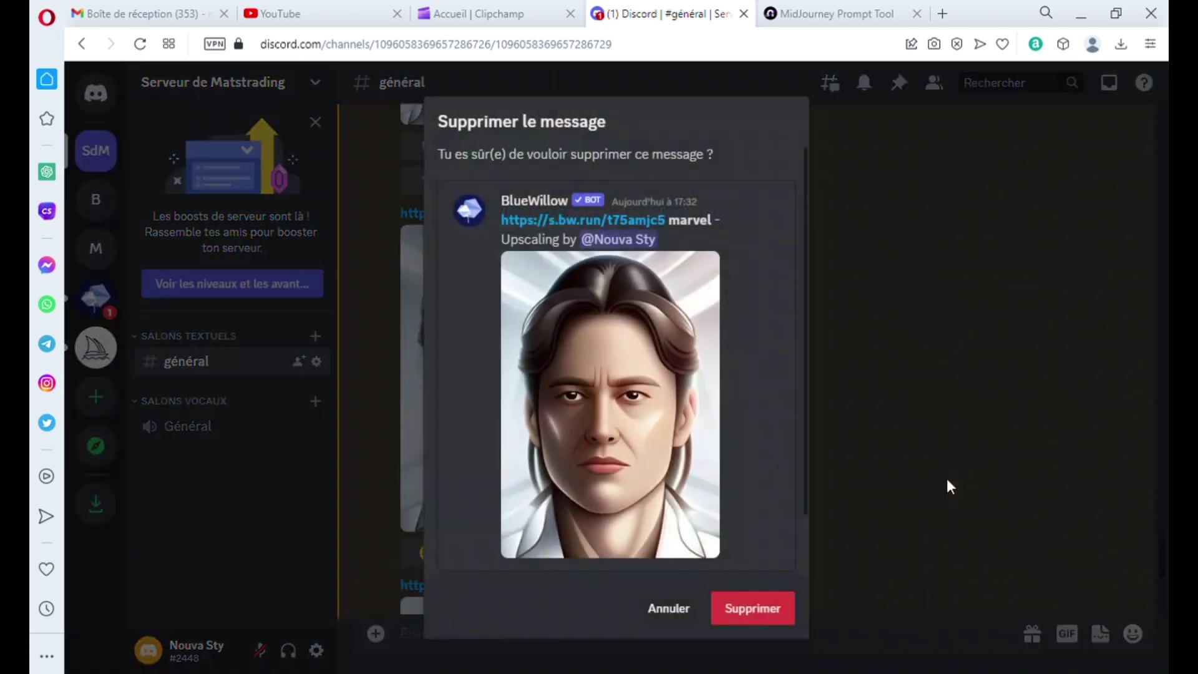
pyautogui.click(752, 615)
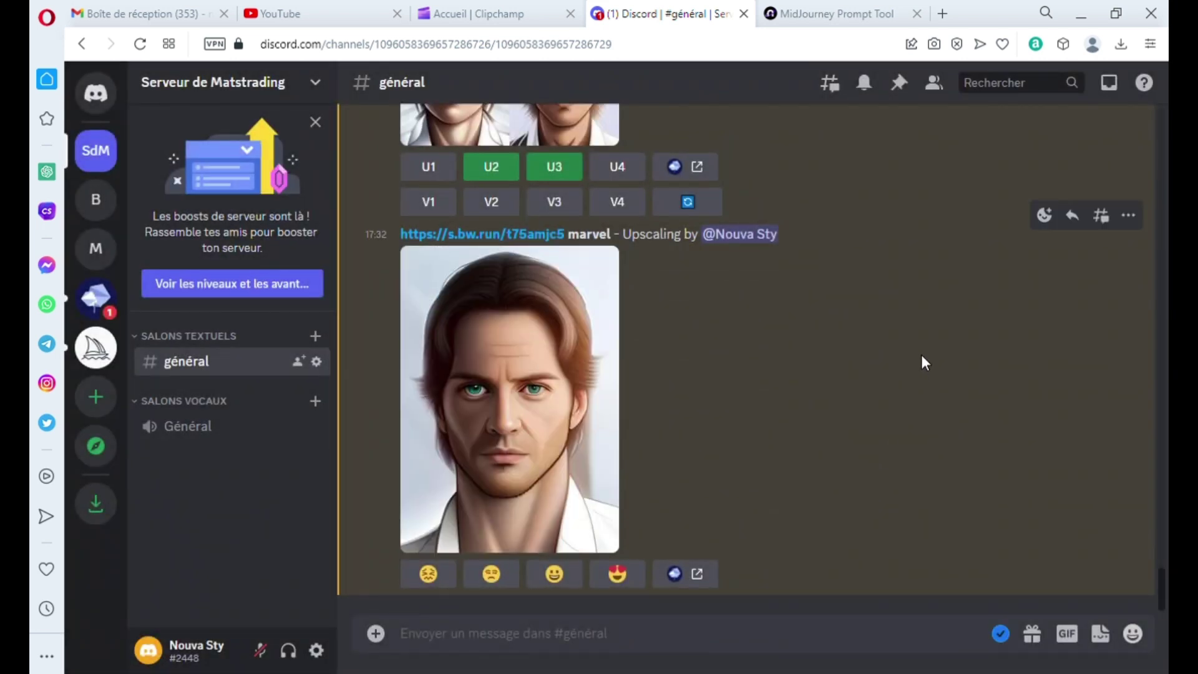
# Step: Compare the upscaled result with the original portrait, and submit /imagine with the portrait link and "graffiti, manga"
pyautogui.scroll(5, 921, 354)
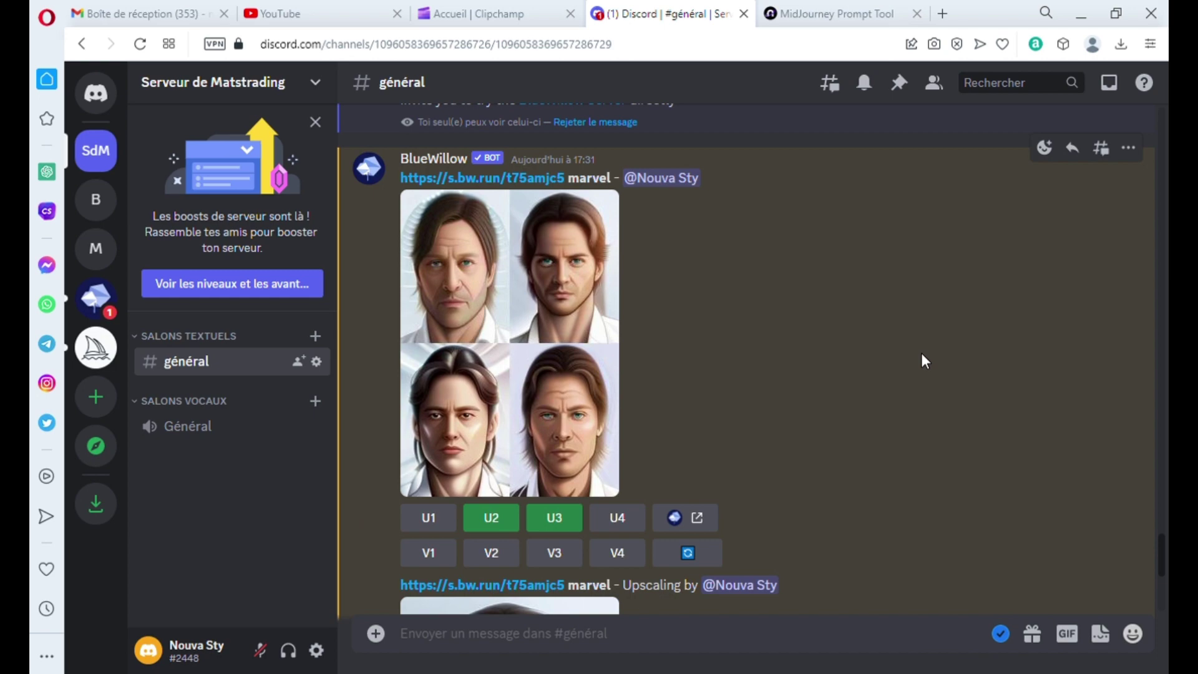
pyautogui.scroll(8, 922, 355)
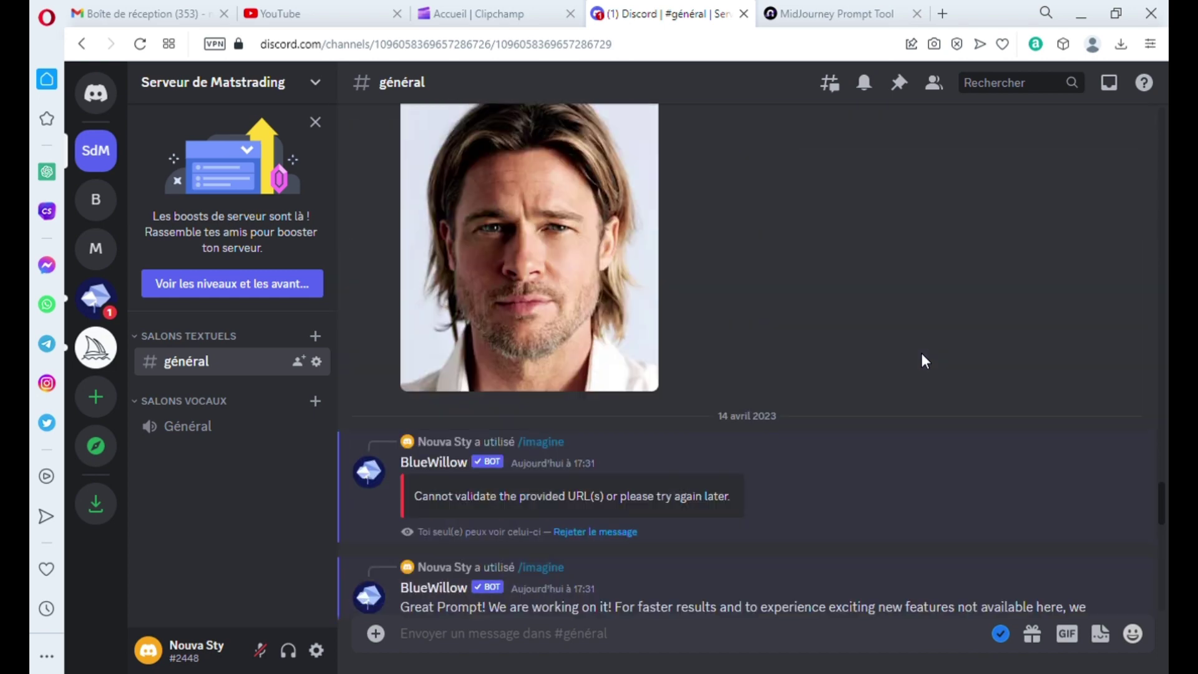
pyautogui.scroll(-8, 921, 354)
pyautogui.scroll(-4, 920, 356)
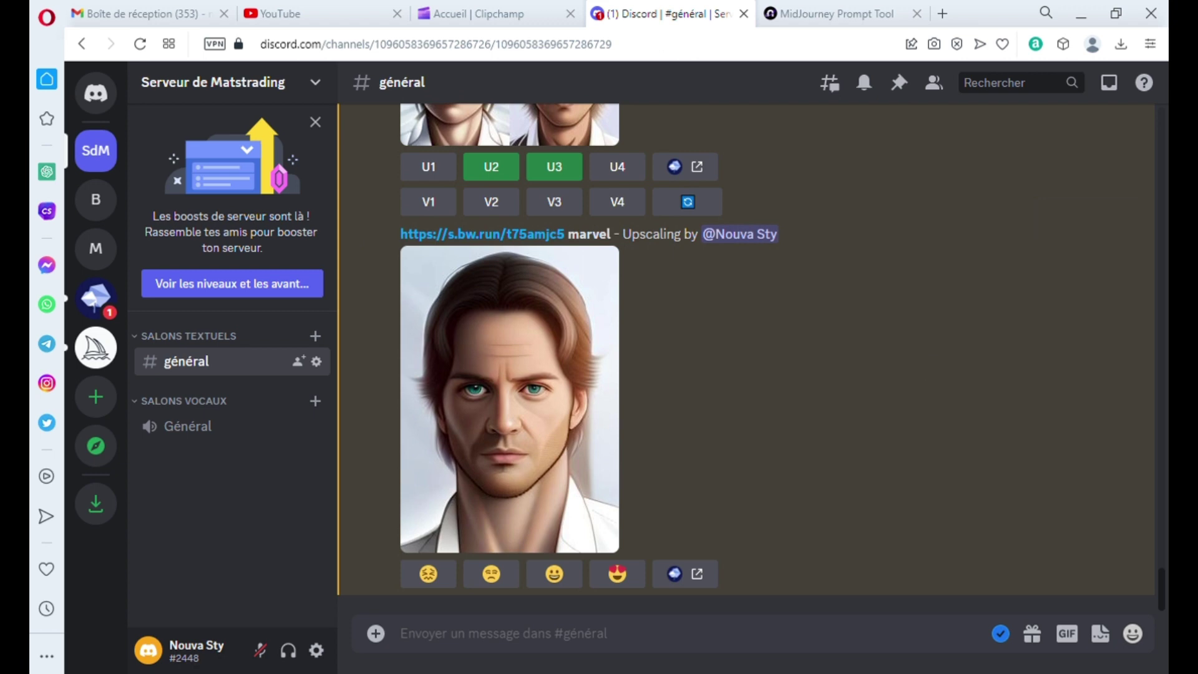
pyautogui.click(689, 639)
pyautogui.write('/imagin')
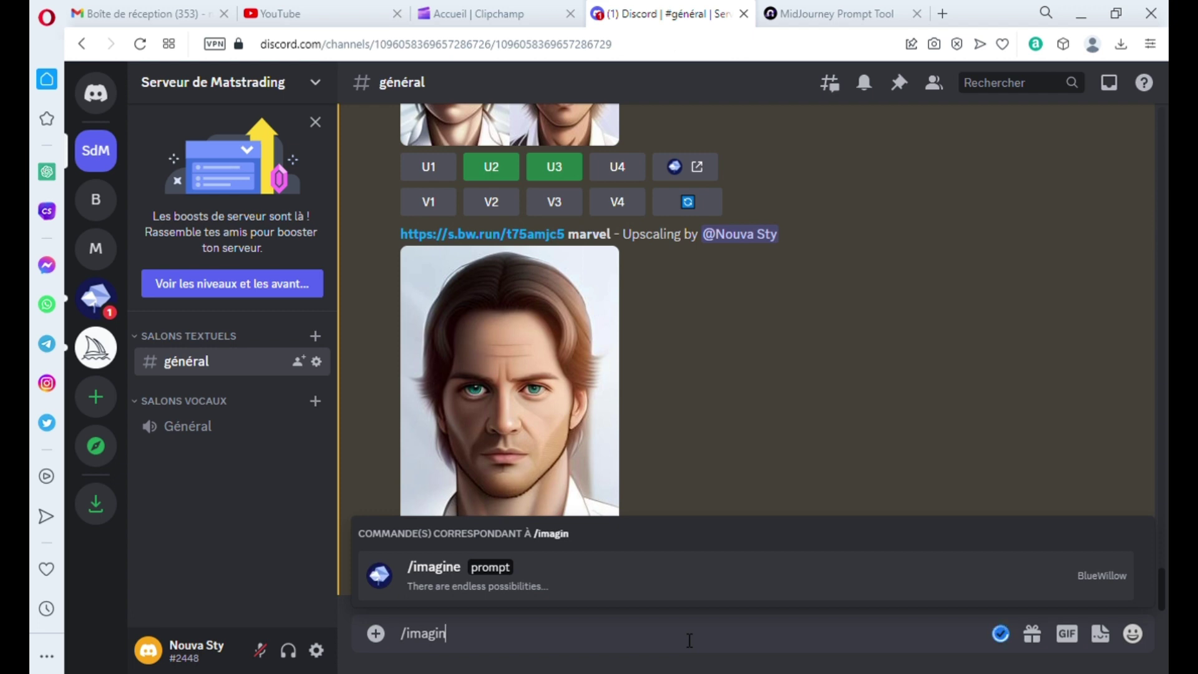
pyautogui.write('e')
pyautogui.click(620, 580)
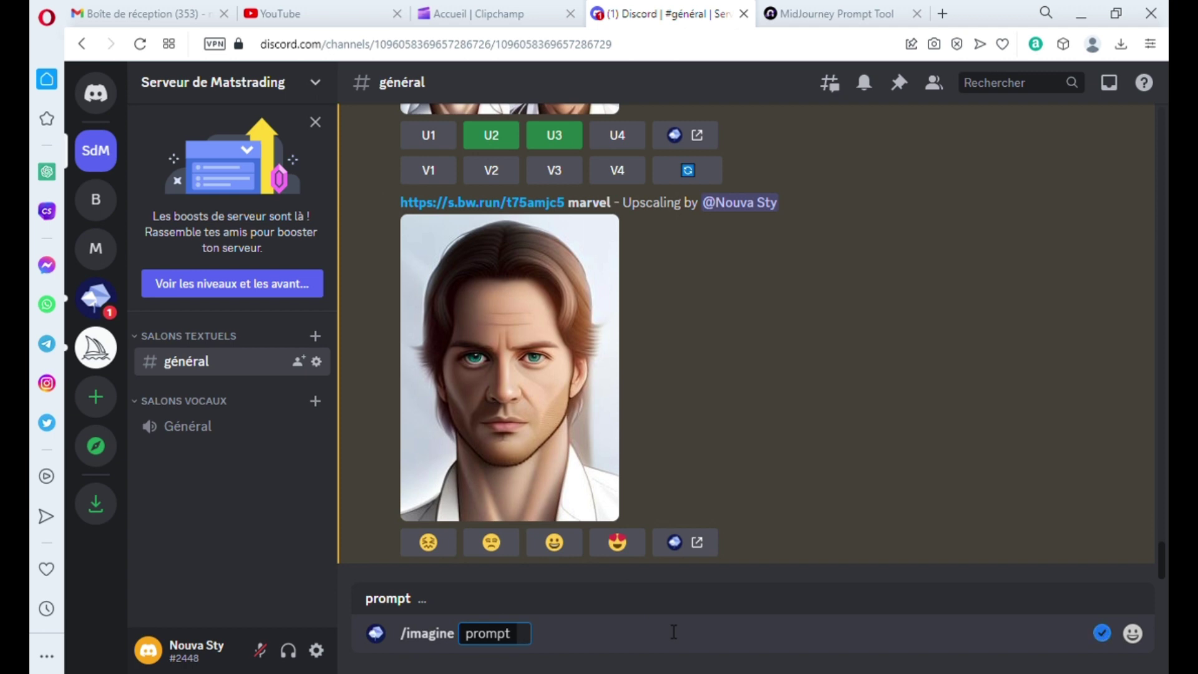
pyautogui.hotkey('ctrl', 'v')
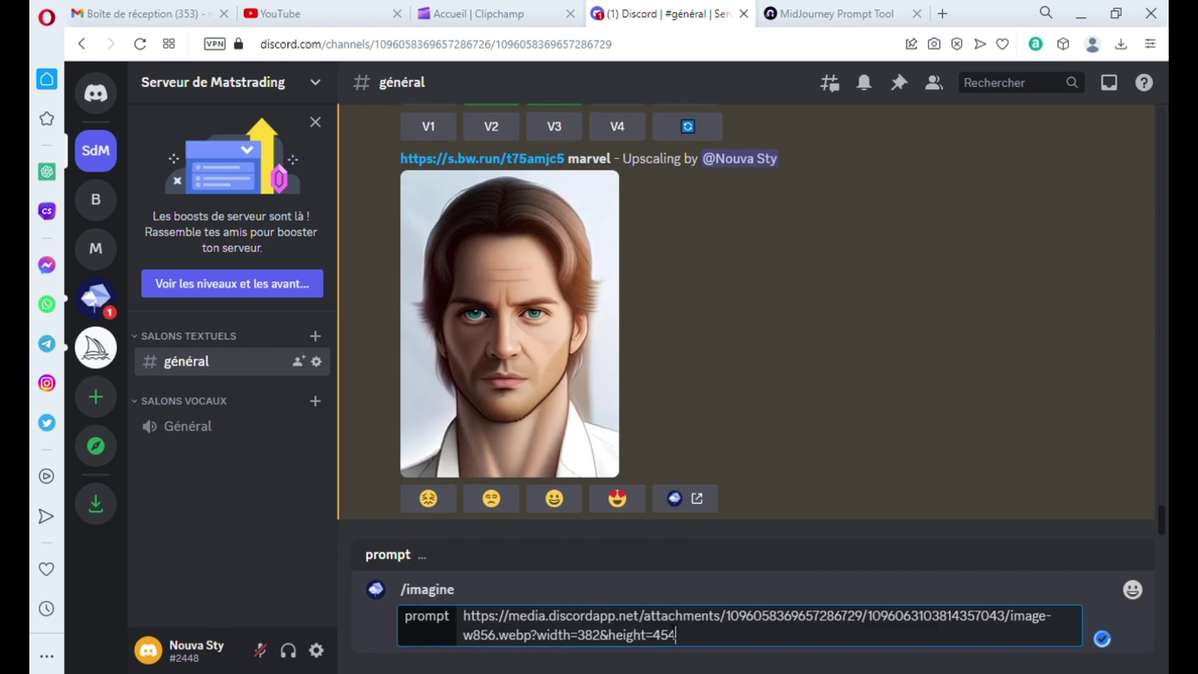
pyautogui.write('graffiti, manga')
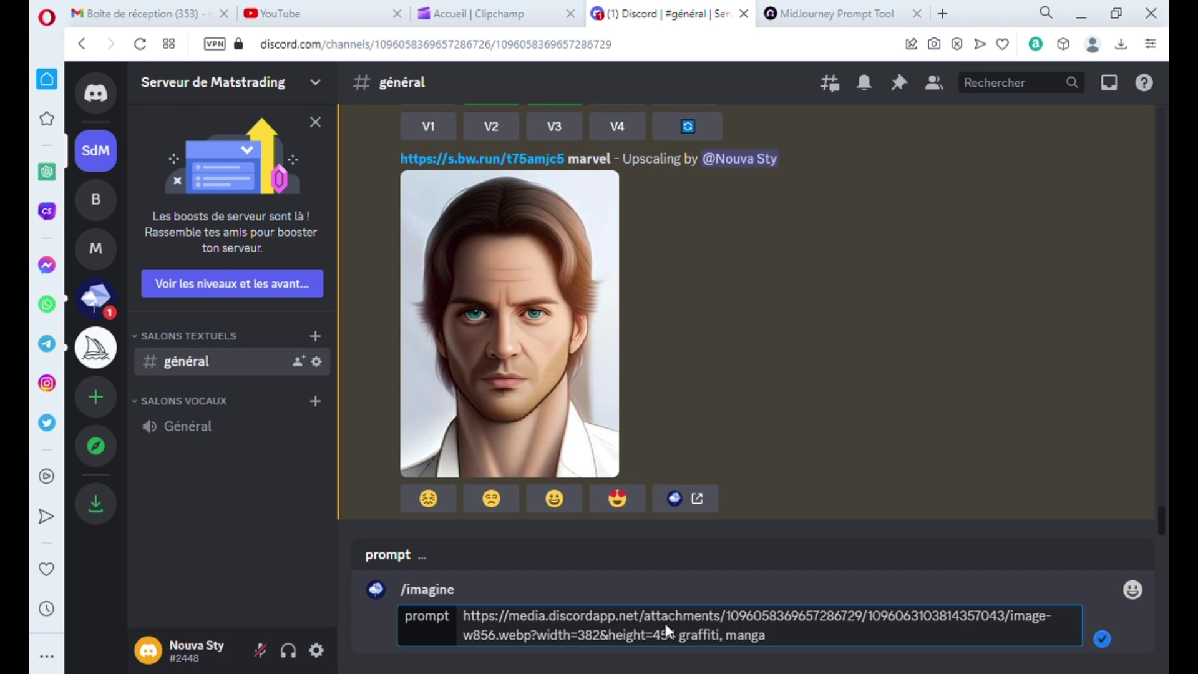
pyautogui.press('Return')
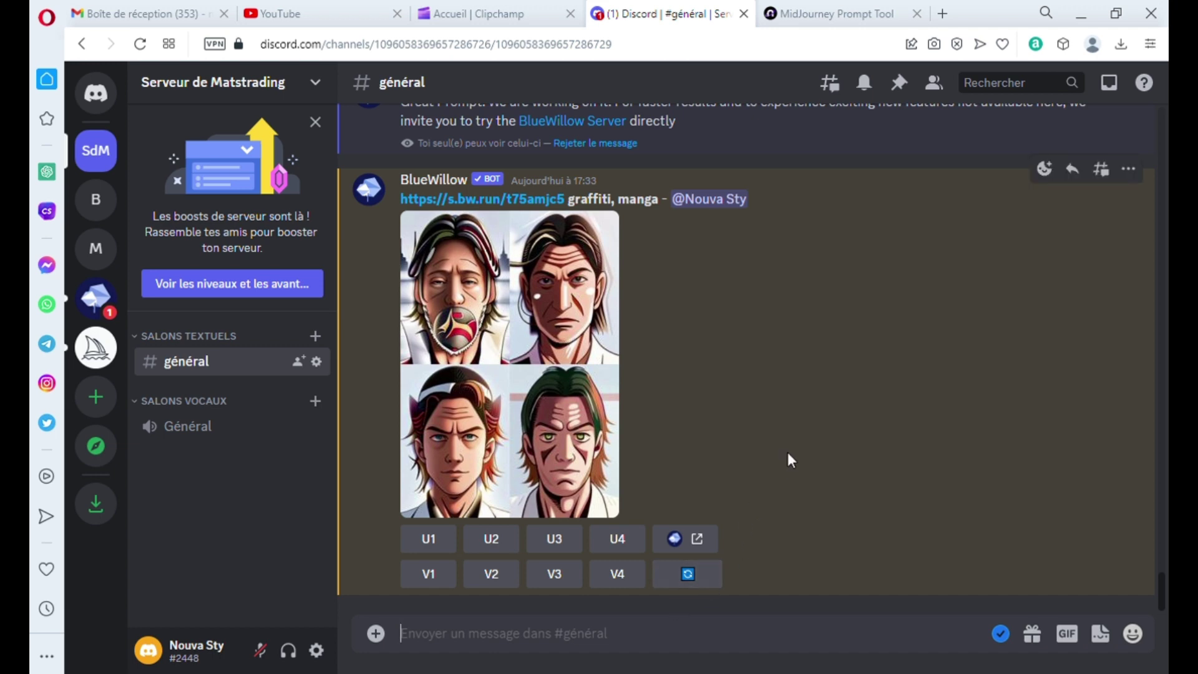
# Step: Examine the graffiti, manga image grid enlarged and close the preview
pyautogui.click(549, 404)
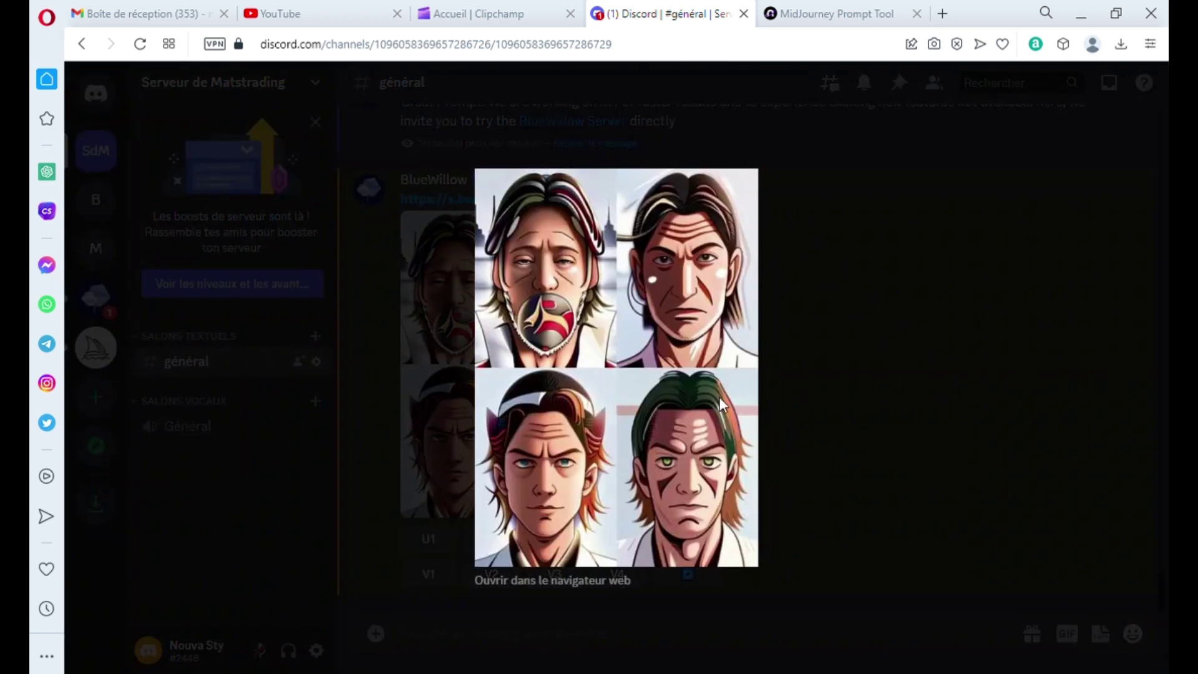
pyautogui.click(854, 392)
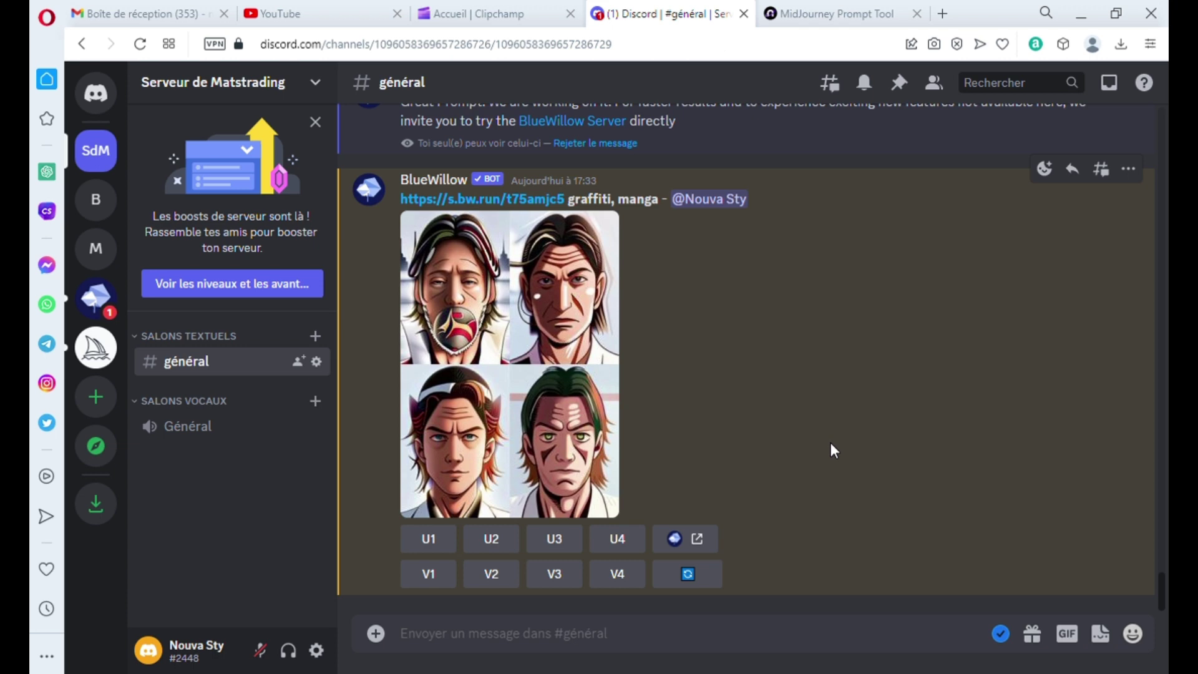
# Step: Switch to the MidJourney Prompt Tool page, browse its style options, and add the Anime style to the prompt
pyautogui.click(821, 17)
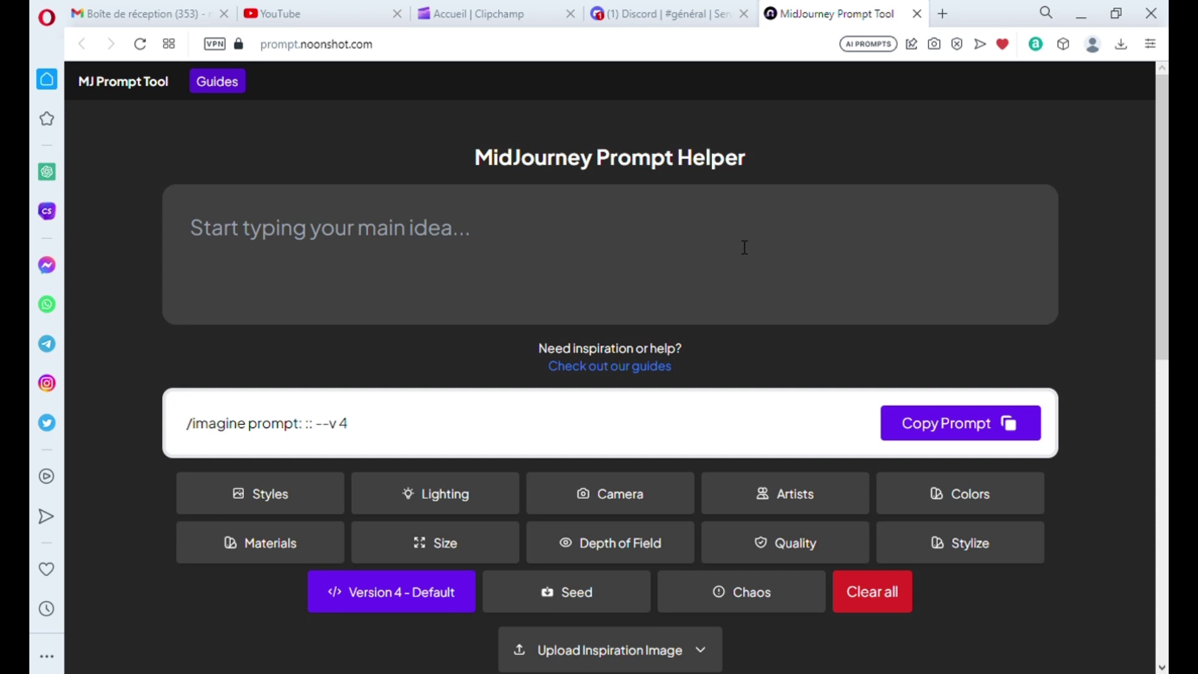
pyautogui.scroll(-3, 738, 246)
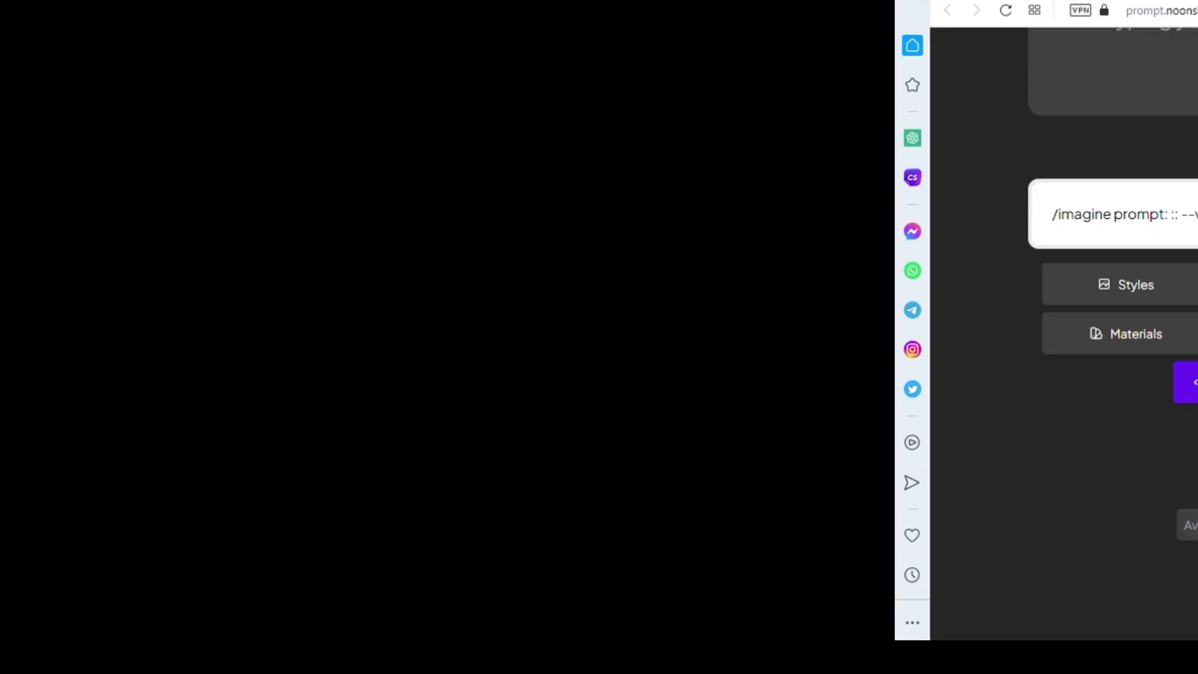
pyautogui.click(1134, 287)
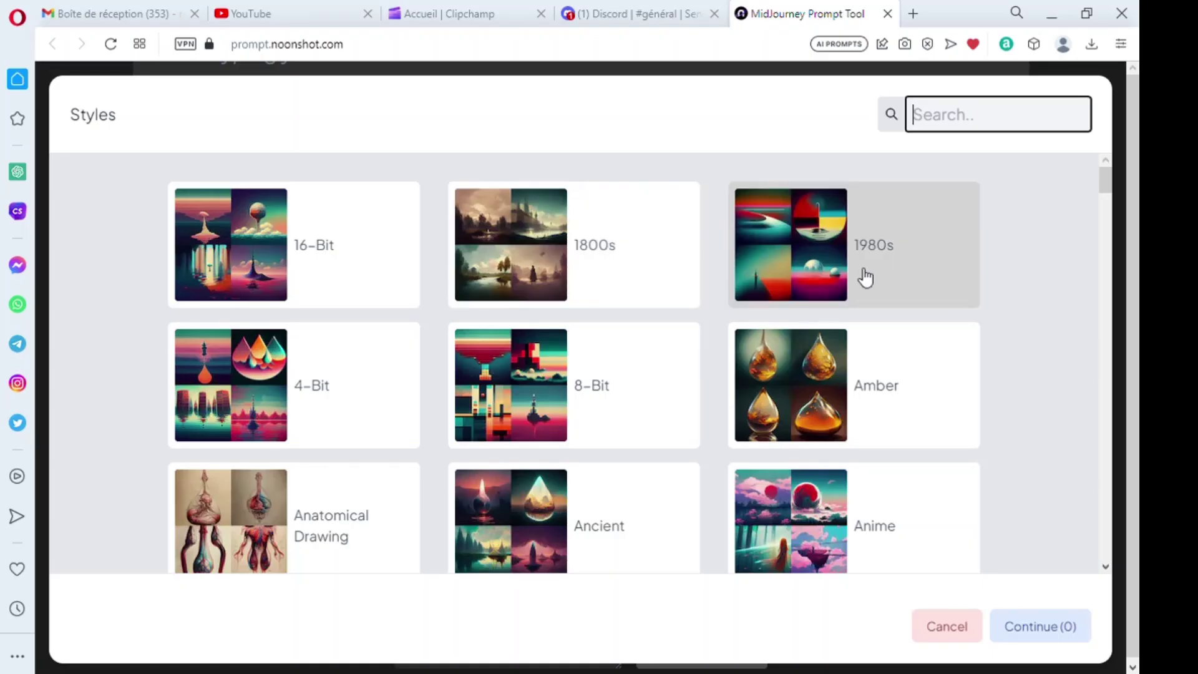
pyautogui.scroll(-2, 639, 351)
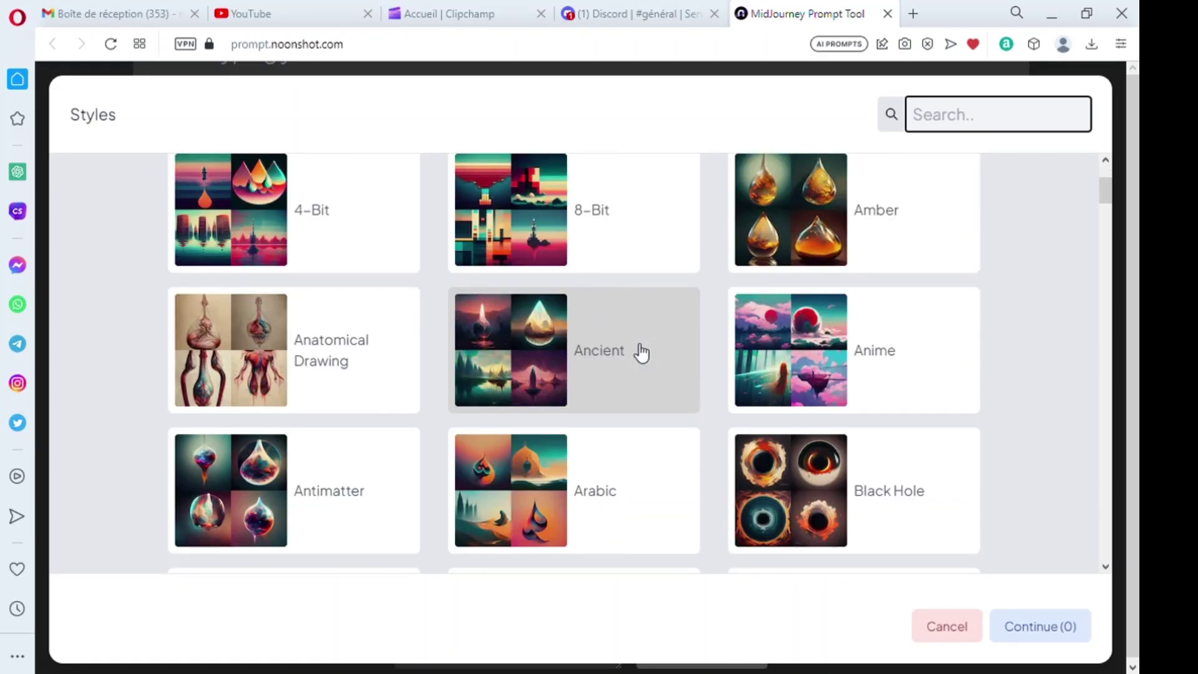
pyautogui.scroll(-3, 639, 351)
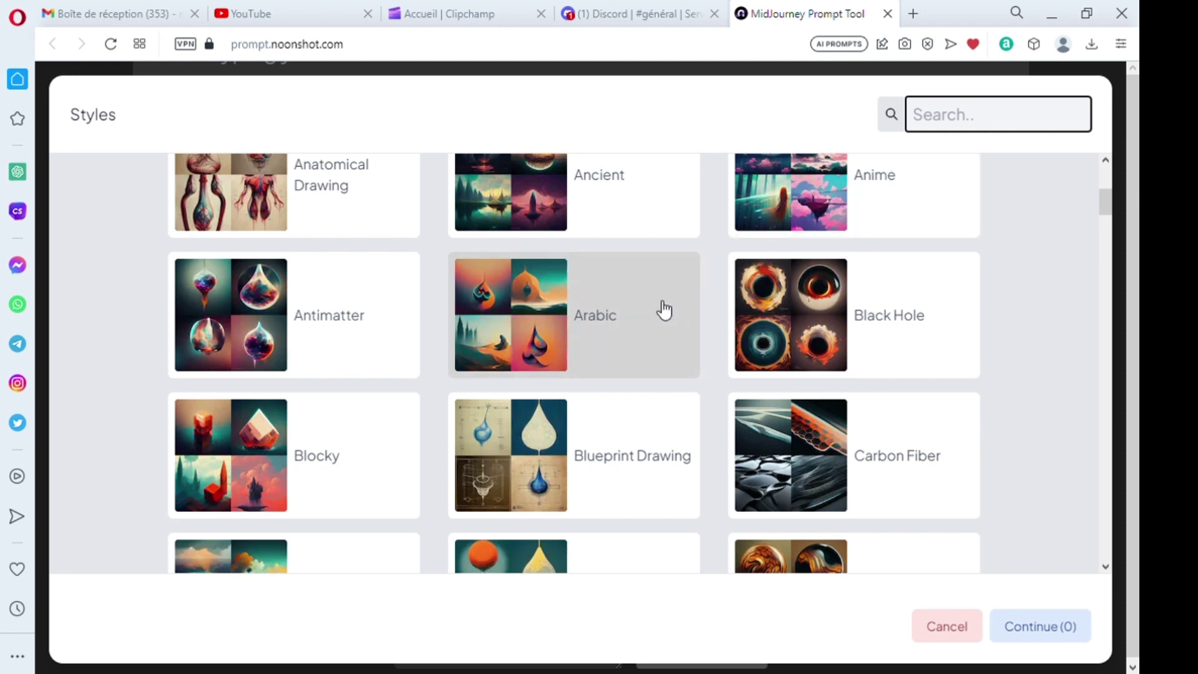
pyautogui.scroll(2, 662, 310)
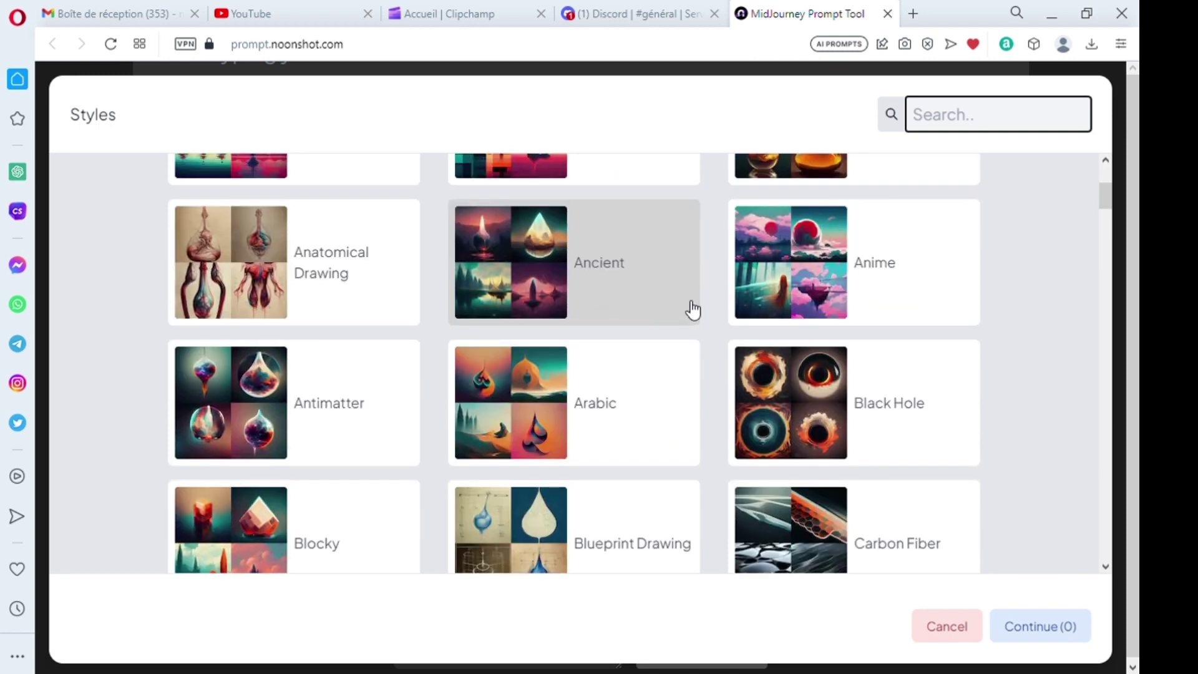
pyautogui.click(805, 280)
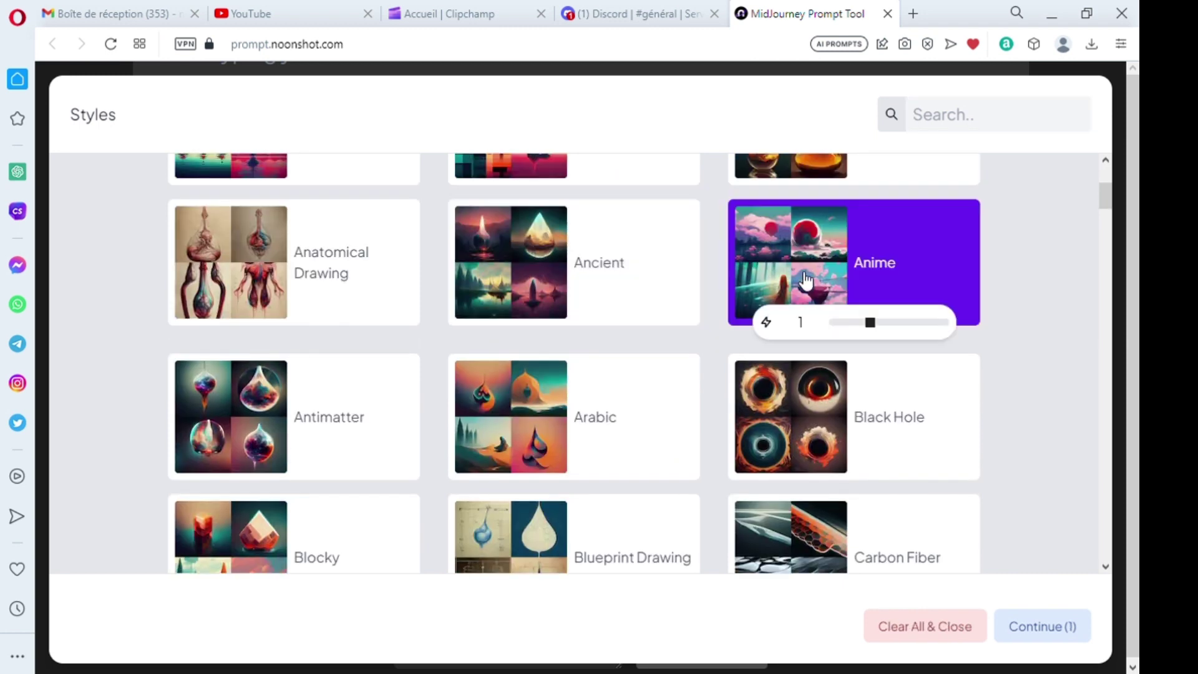
pyautogui.click(1042, 626)
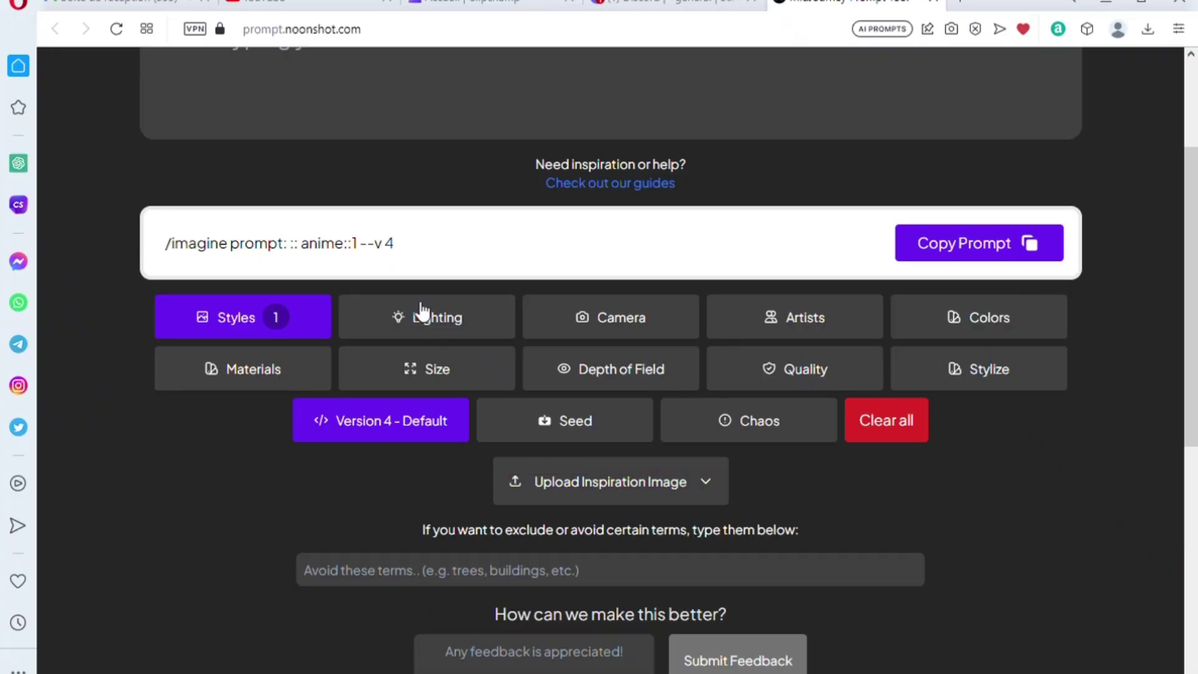
# Step: Browse the lighting options and add Dusk lighting to the prompt
pyautogui.click(413, 315)
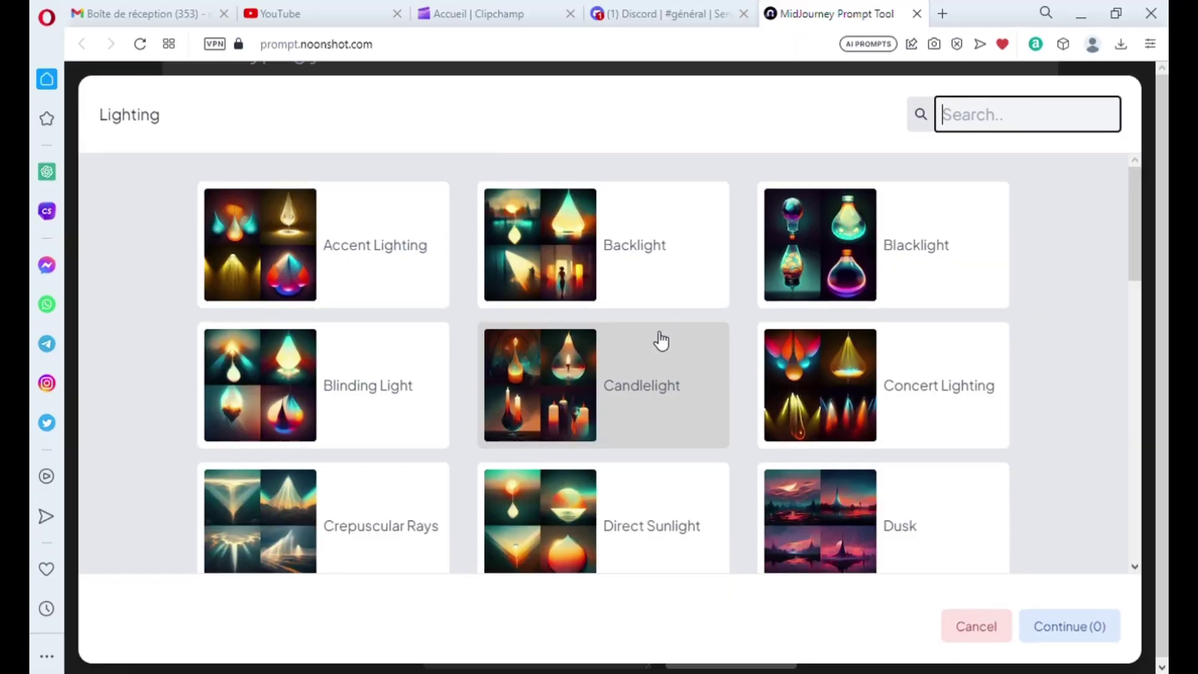
pyautogui.scroll(-2, 667, 343)
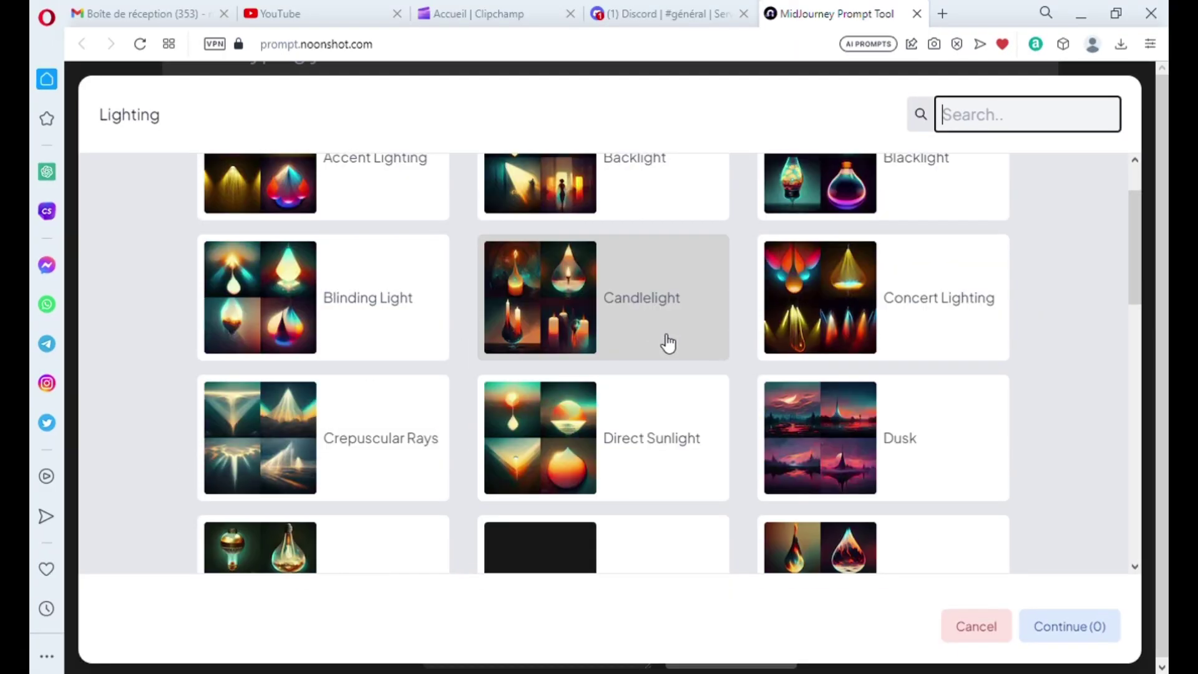
pyautogui.scroll(-4, 667, 343)
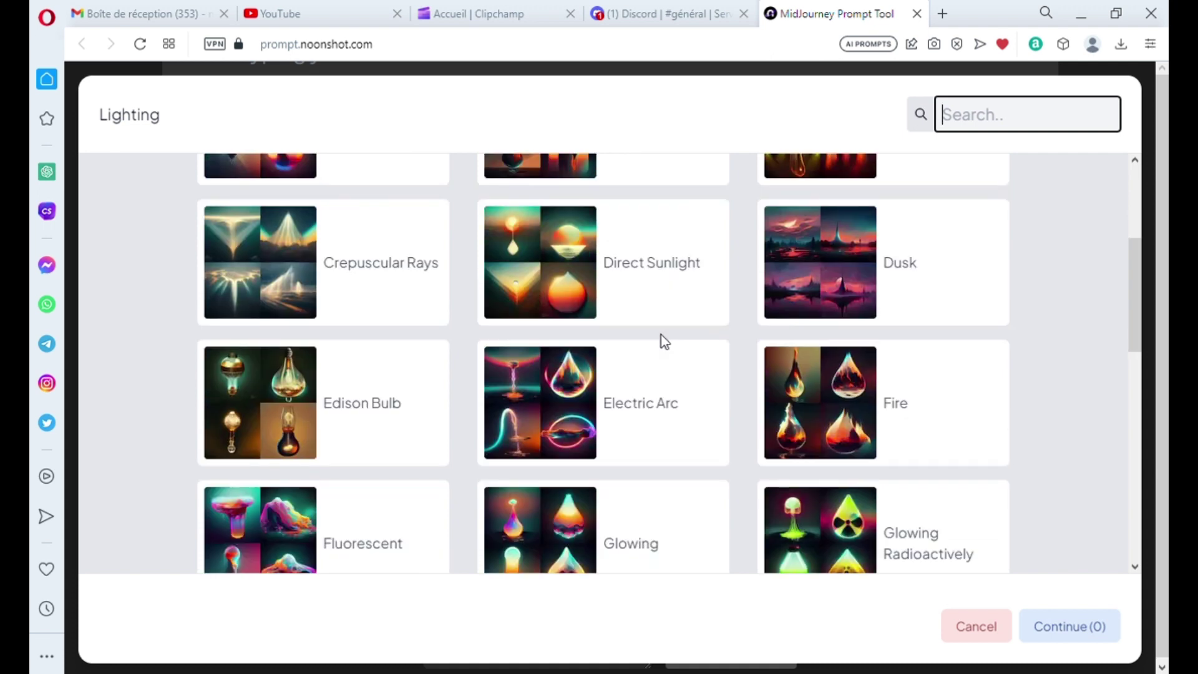
pyautogui.click(855, 271)
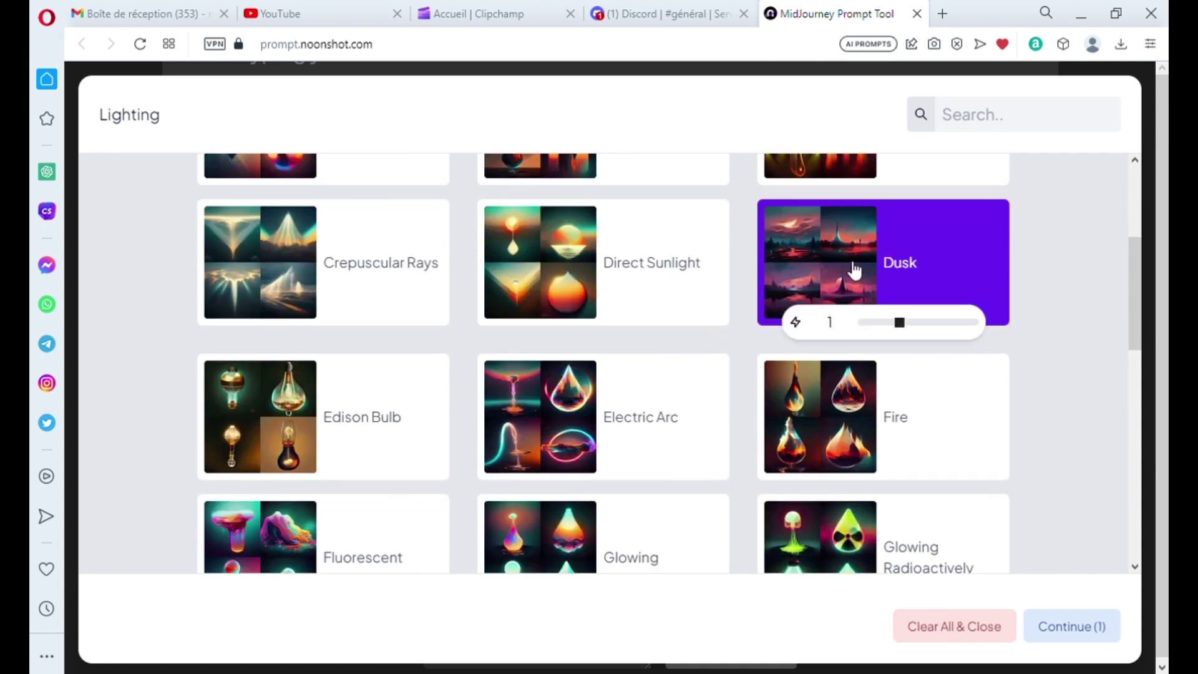
pyautogui.click(1071, 626)
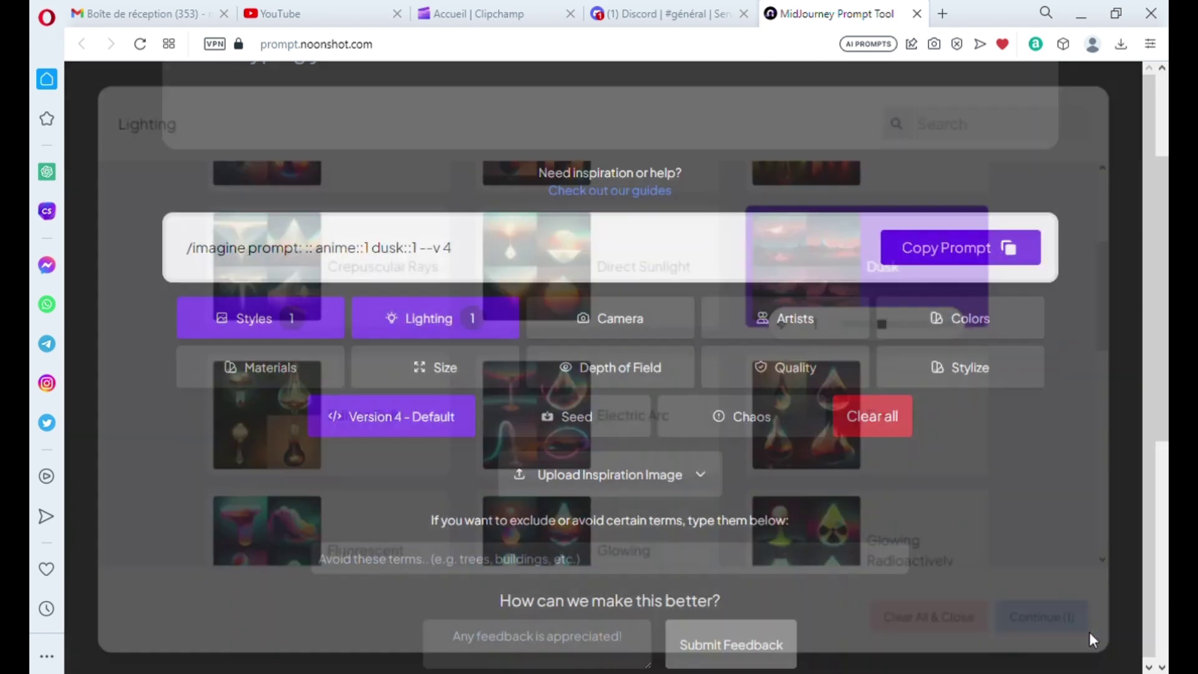
# Step: Browse the camera and lens options and add 360 Panorama to the prompt
pyautogui.click(652, 320)
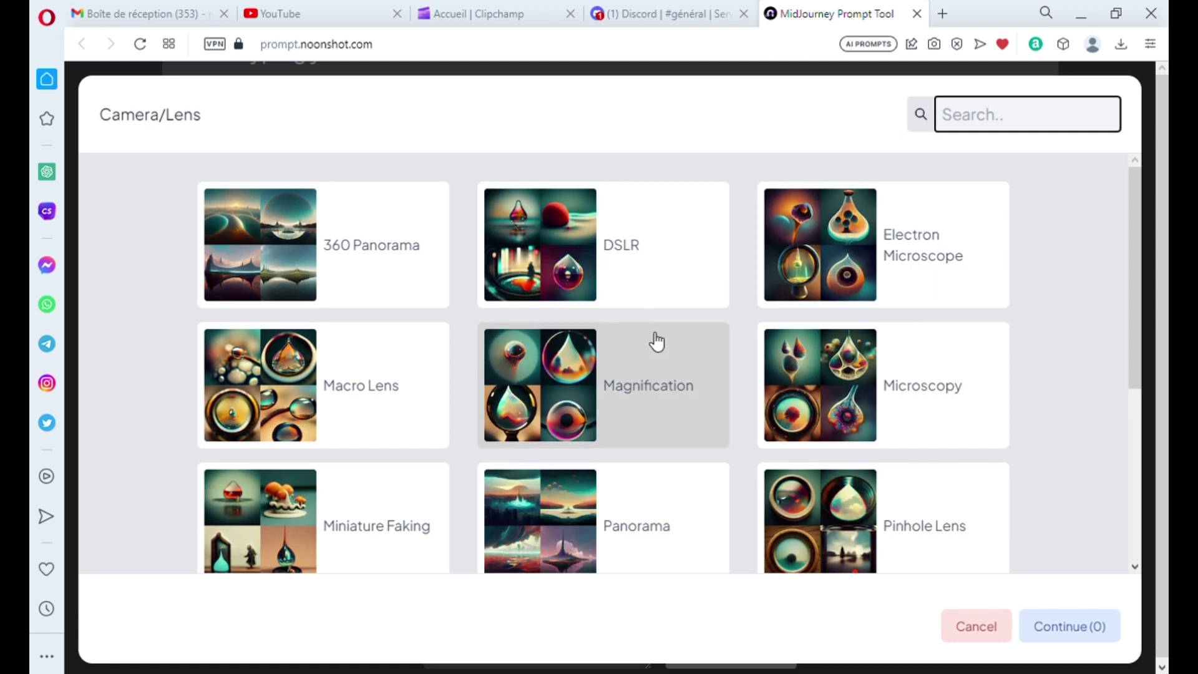
pyautogui.scroll(-3, 656, 341)
pyautogui.scroll(-2, 656, 341)
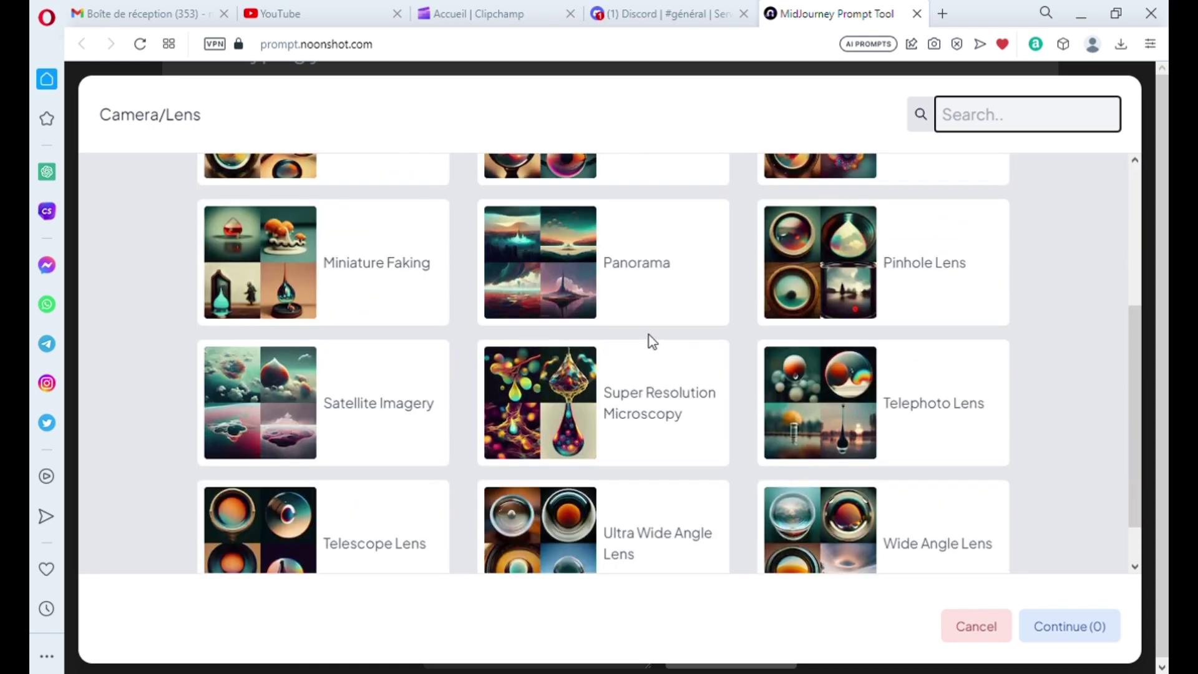
pyautogui.scroll(-1, 652, 340)
pyautogui.scroll(5, 655, 342)
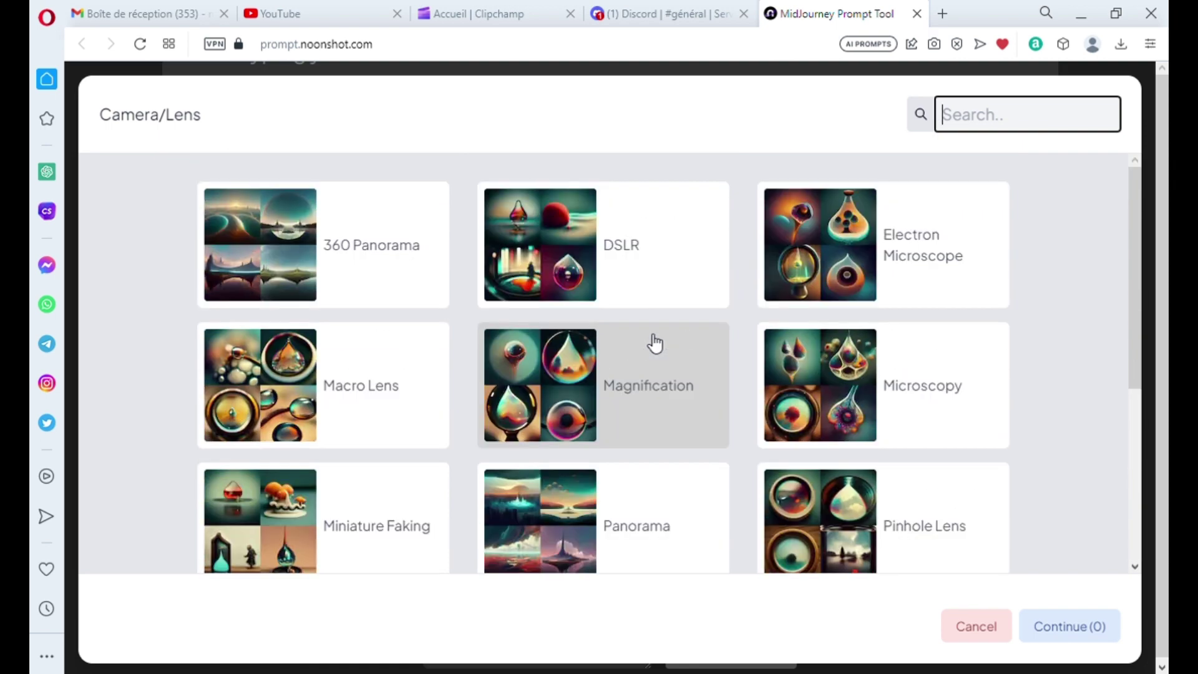
pyautogui.click(397, 253)
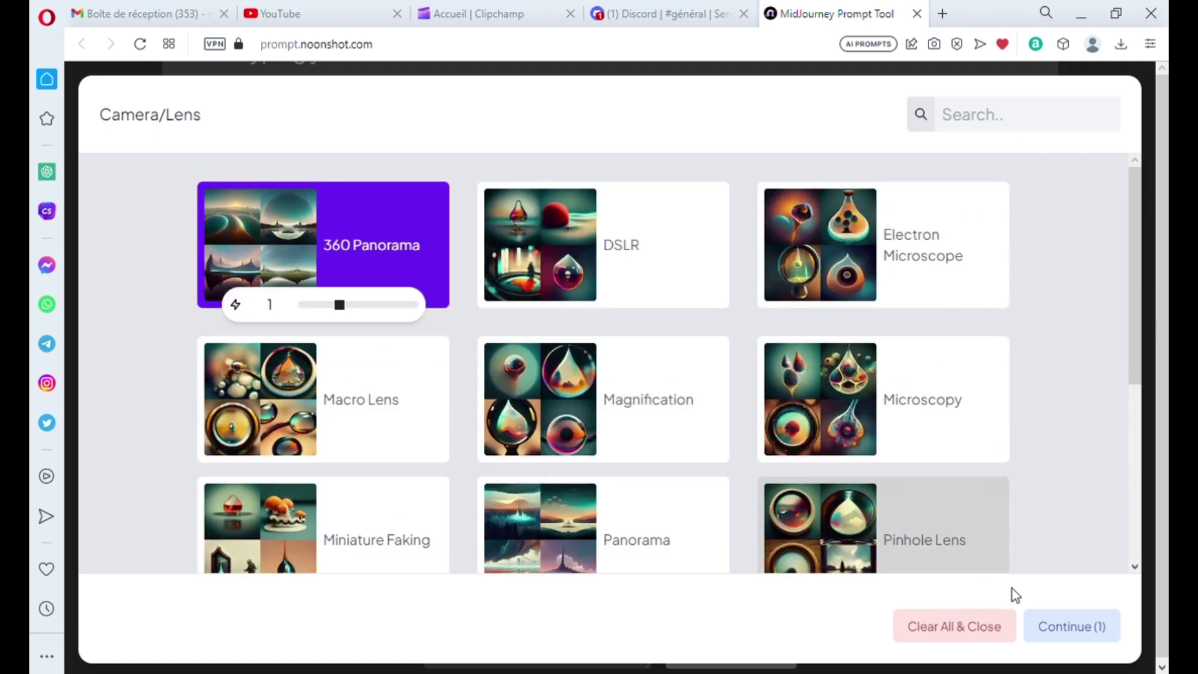
pyautogui.click(1065, 624)
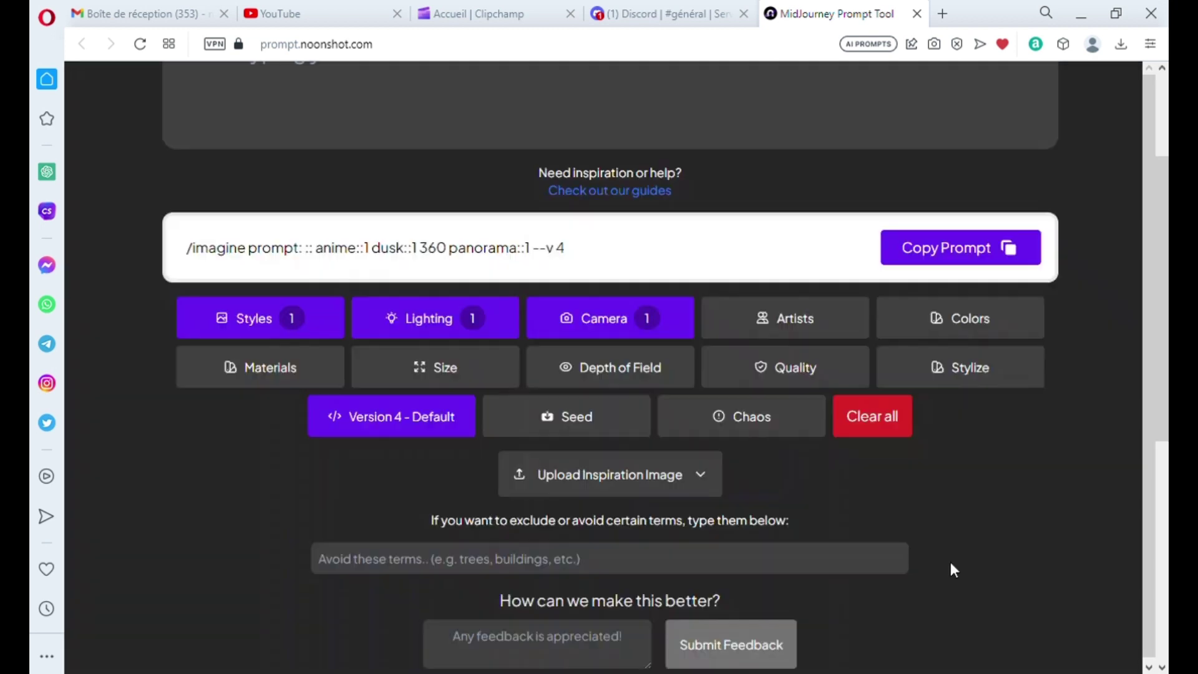
# Step: Look through the artist and material options, leaving both without a selection
pyautogui.click(779, 318)
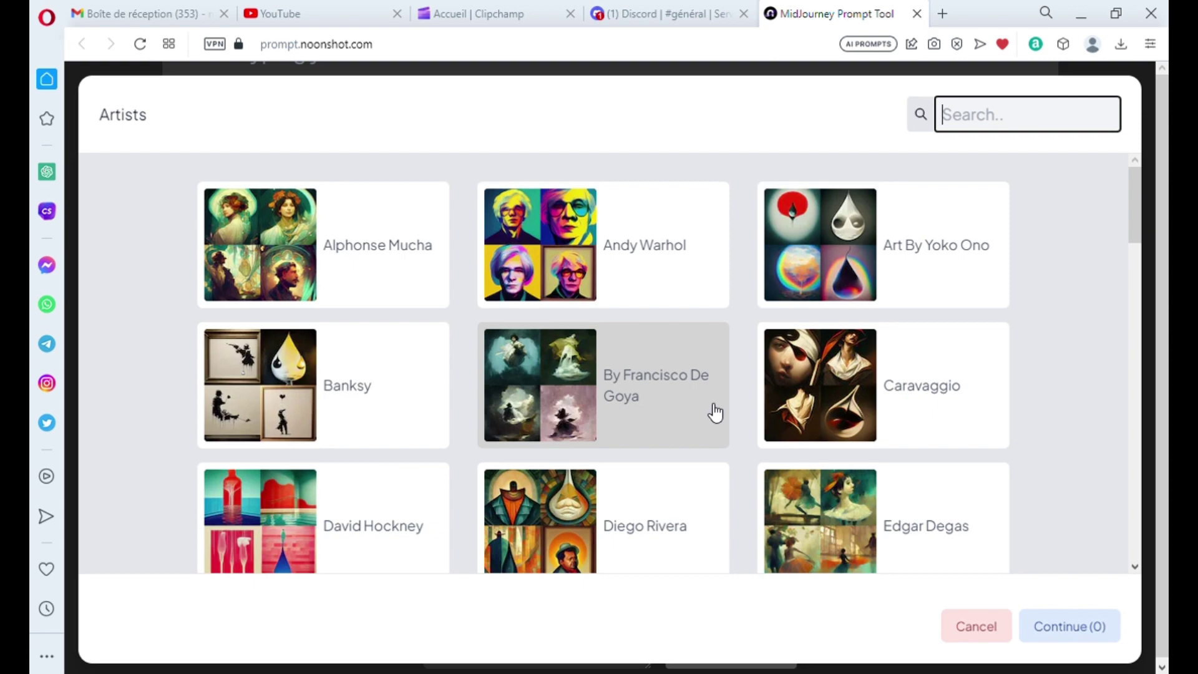
pyautogui.scroll(-3, 715, 413)
pyautogui.scroll(3, 715, 413)
pyautogui.scroll(-7, 714, 412)
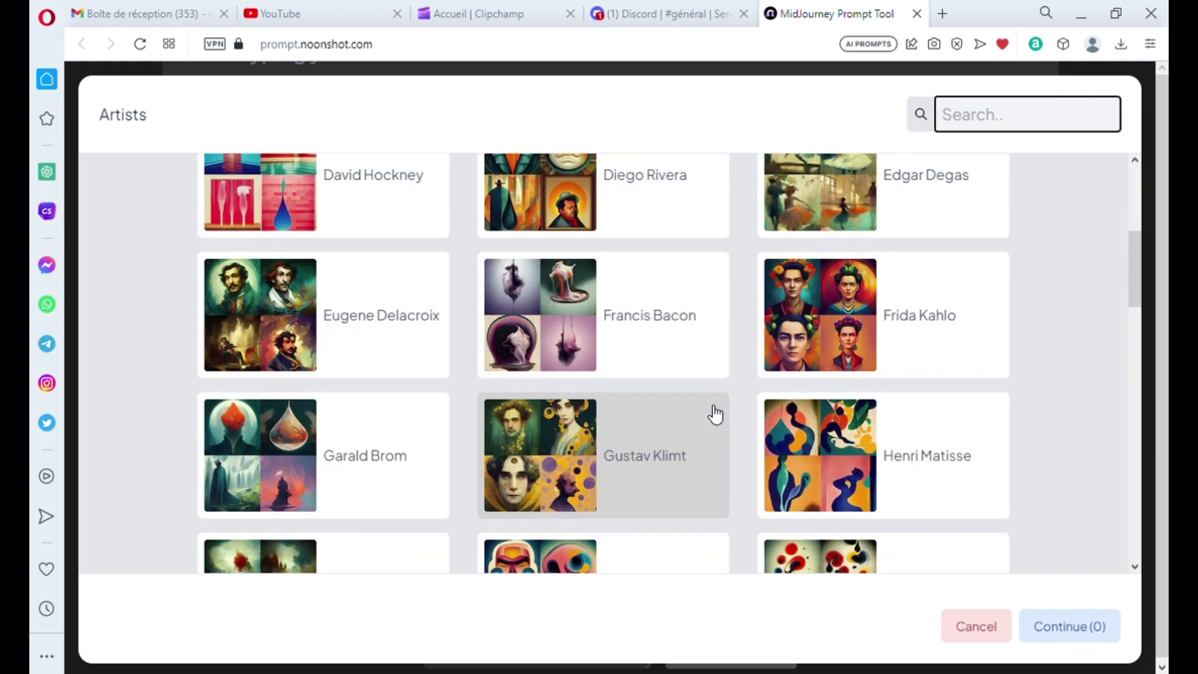
pyautogui.scroll(-3, 715, 413)
pyautogui.scroll(5, 715, 414)
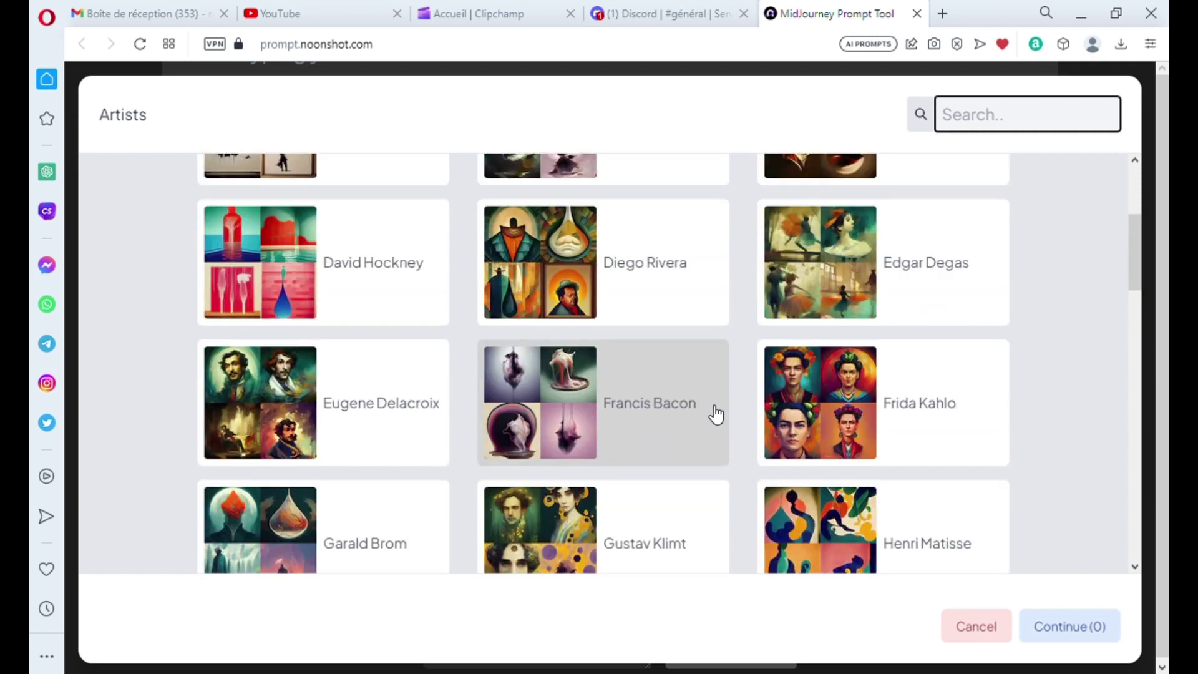
pyautogui.click(978, 620)
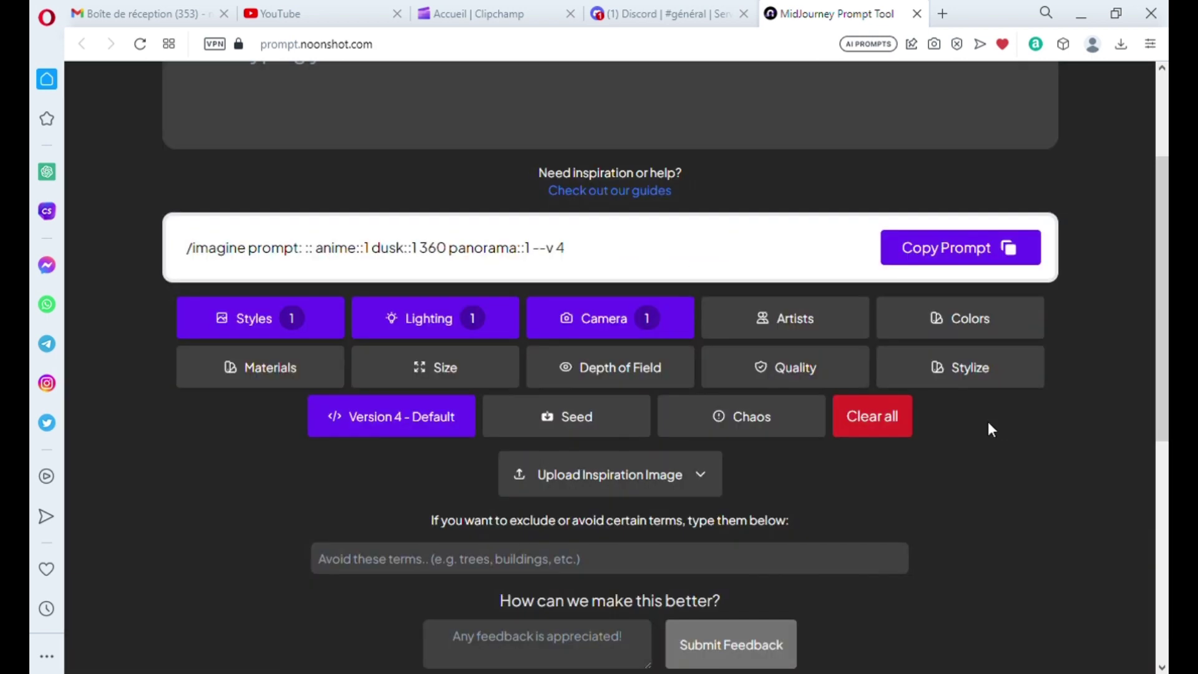
pyautogui.click(278, 373)
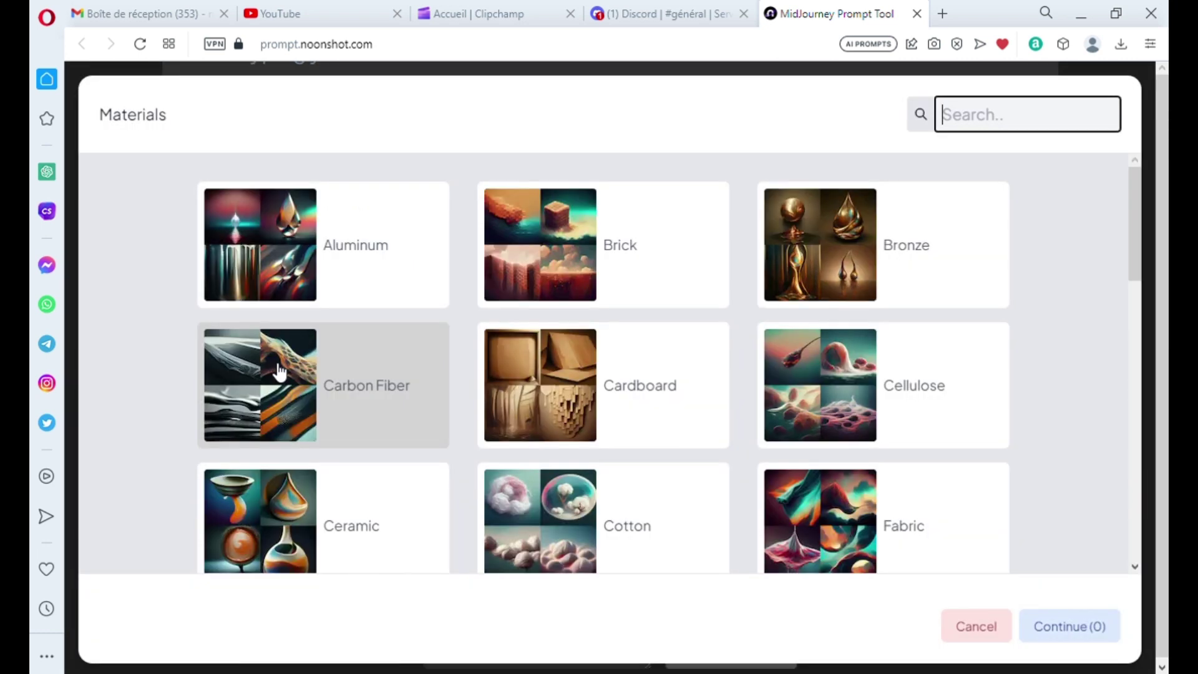
pyautogui.click(963, 629)
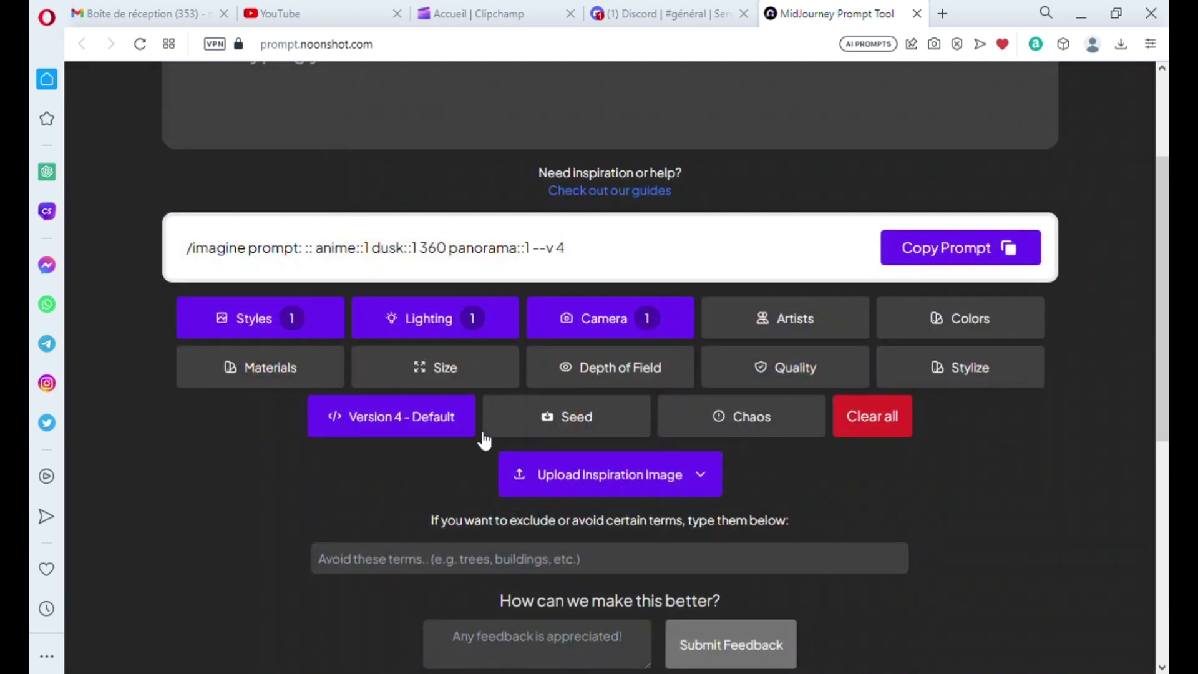
# Step: Set the image's aspect ratio to 1:2 Vertical and close the size settings
pyautogui.click(472, 373)
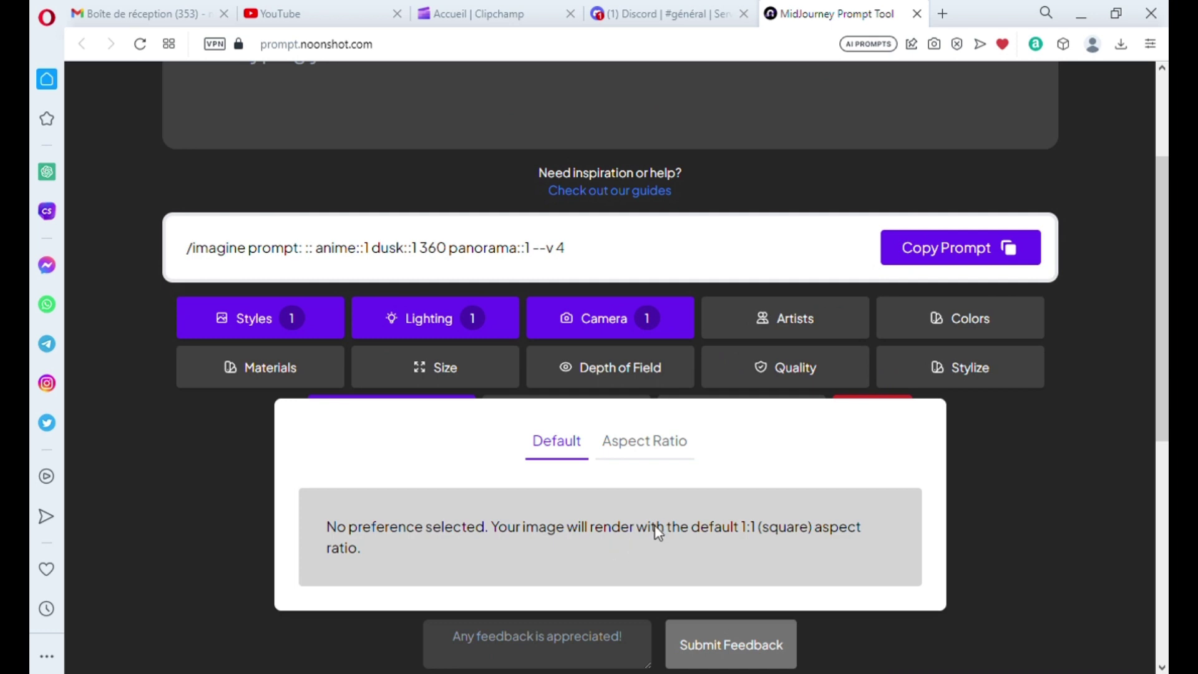
pyautogui.scroll(-5, 655, 525)
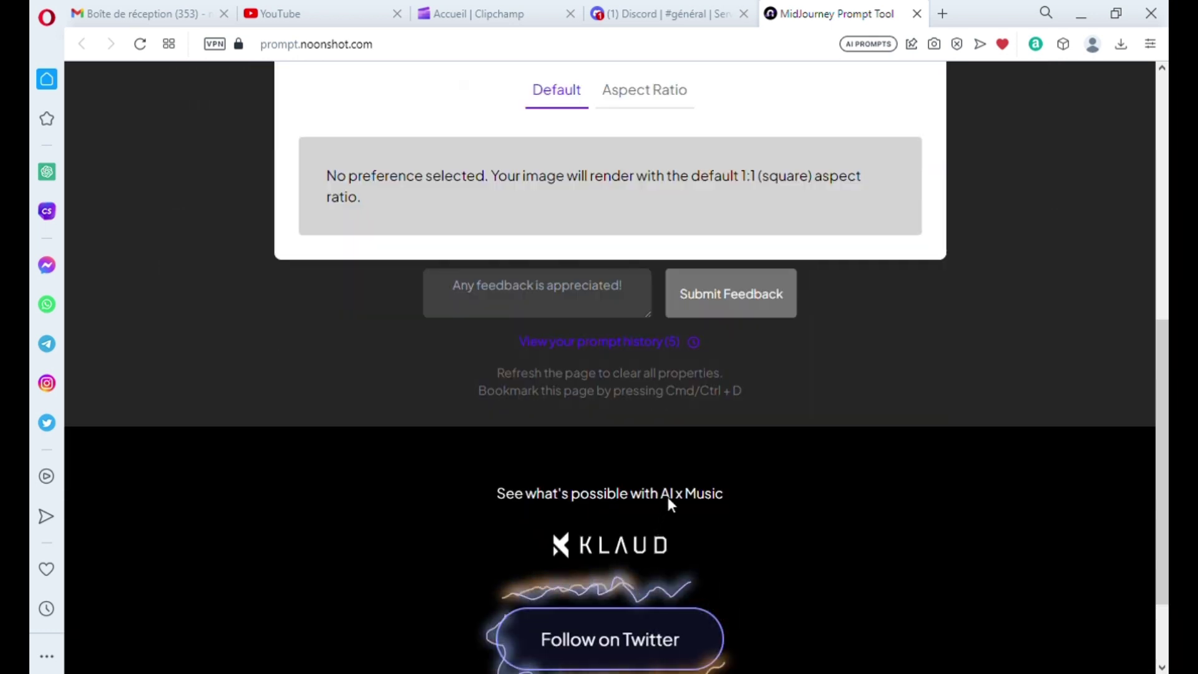
pyautogui.click(658, 92)
pyautogui.scroll(4, 692, 440)
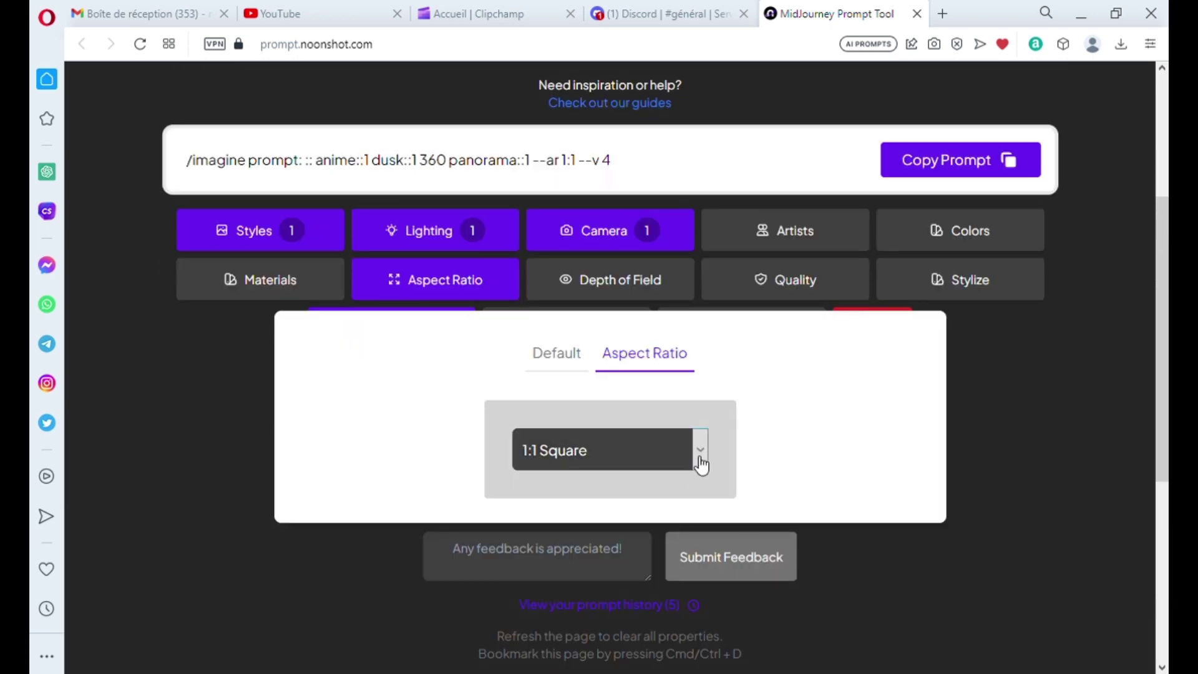
pyautogui.click(650, 502)
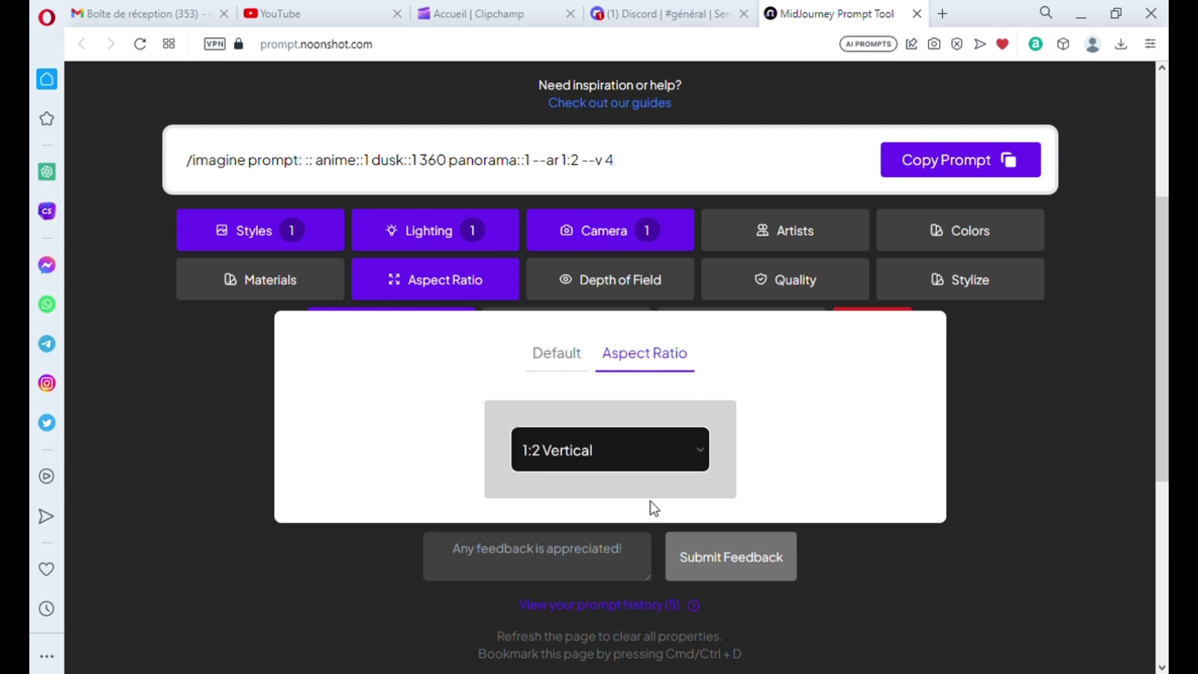
pyautogui.click(986, 500)
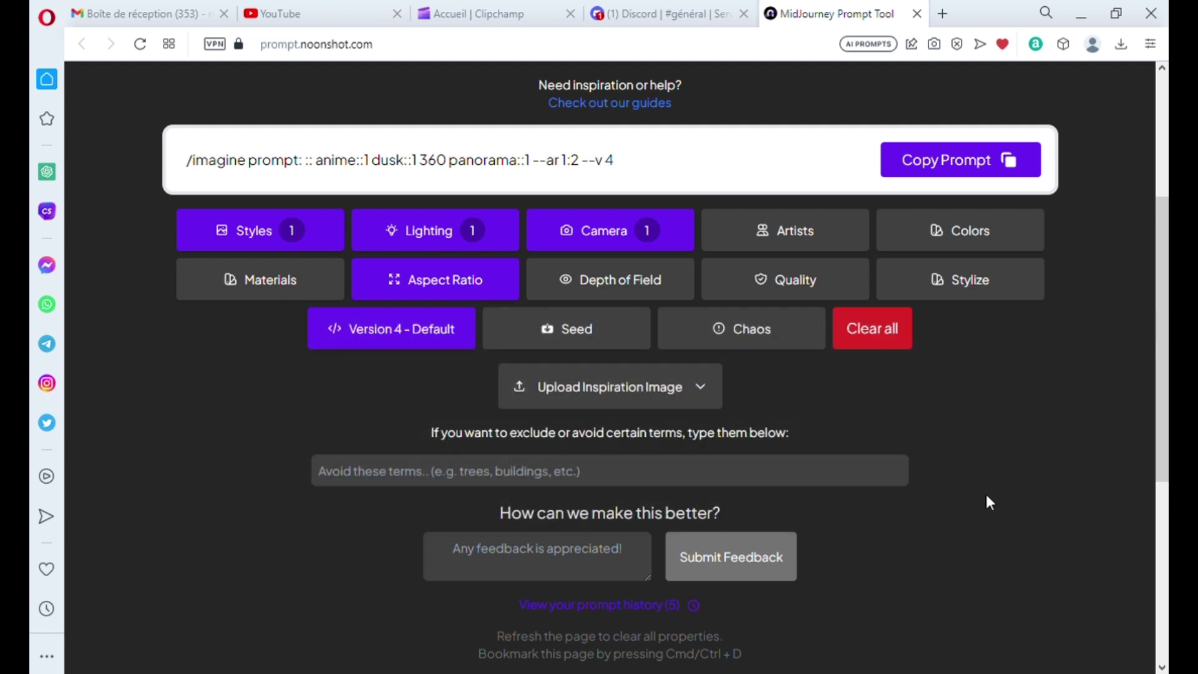
# Step: View the seed setting without changing it, and set the quality to 2x, the more detailed option
pyautogui.click(578, 340)
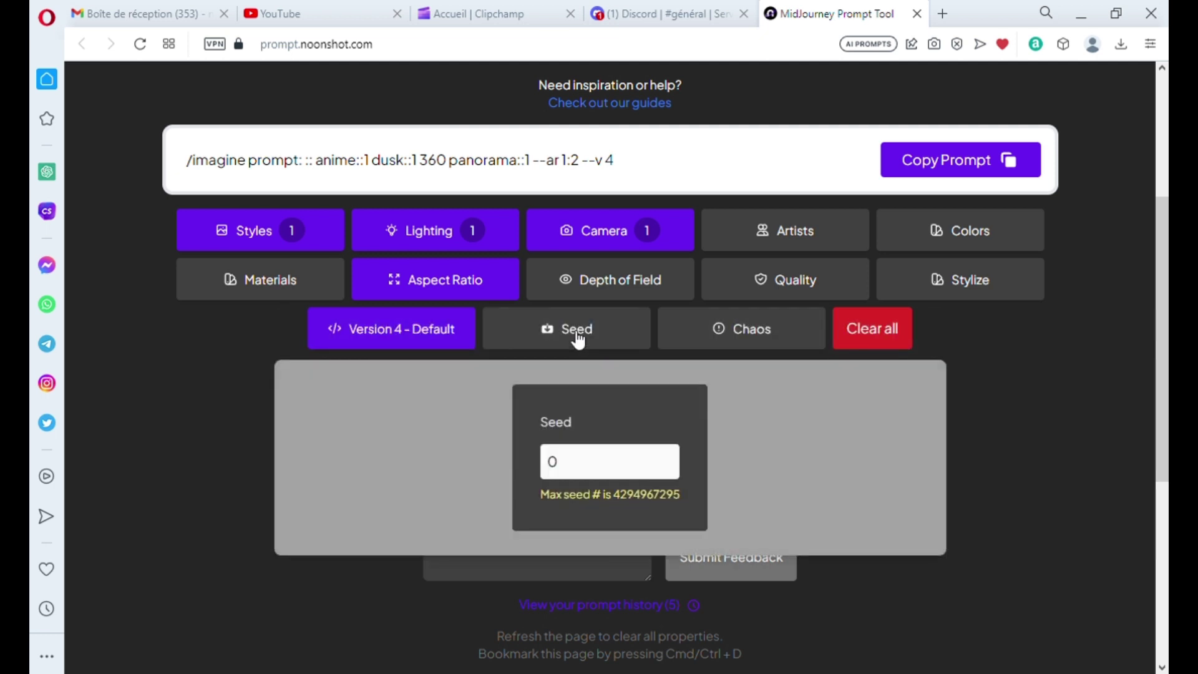
pyautogui.click(579, 341)
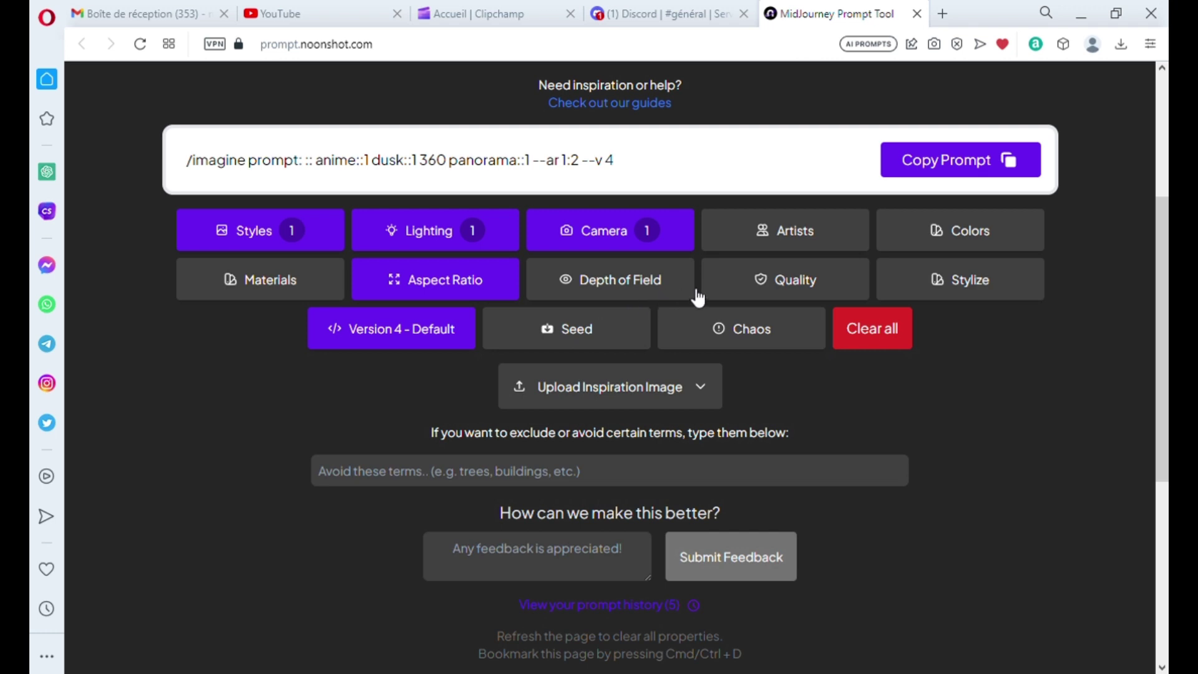
pyautogui.click(772, 285)
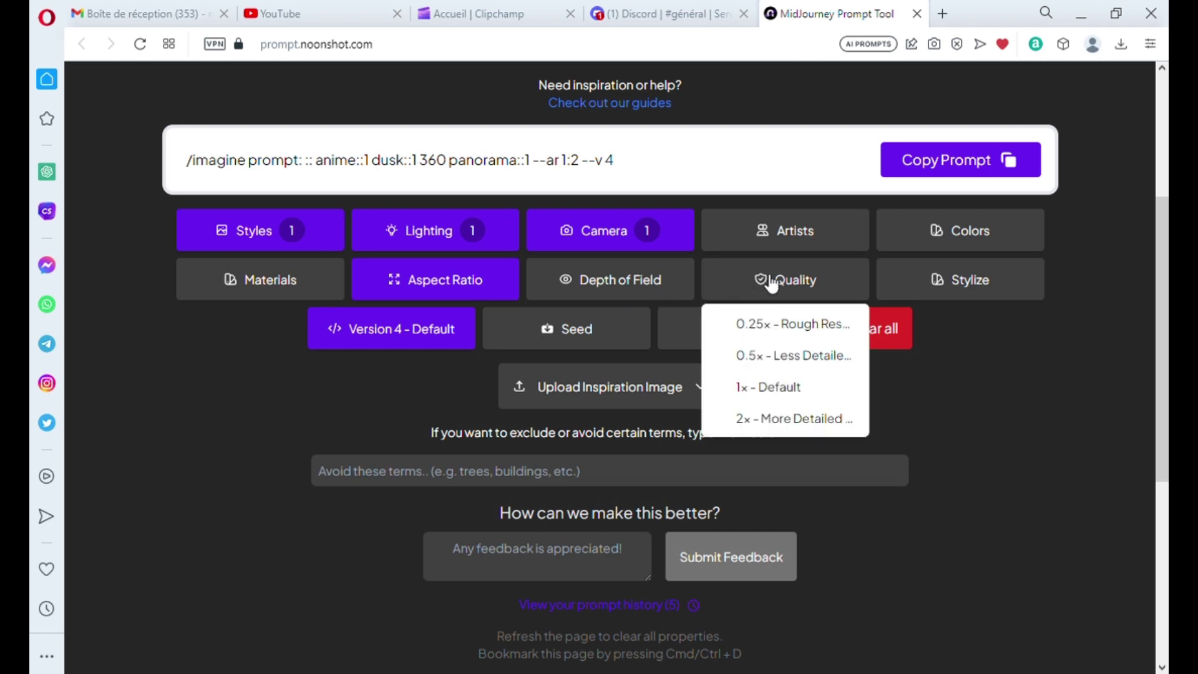
pyautogui.click(798, 420)
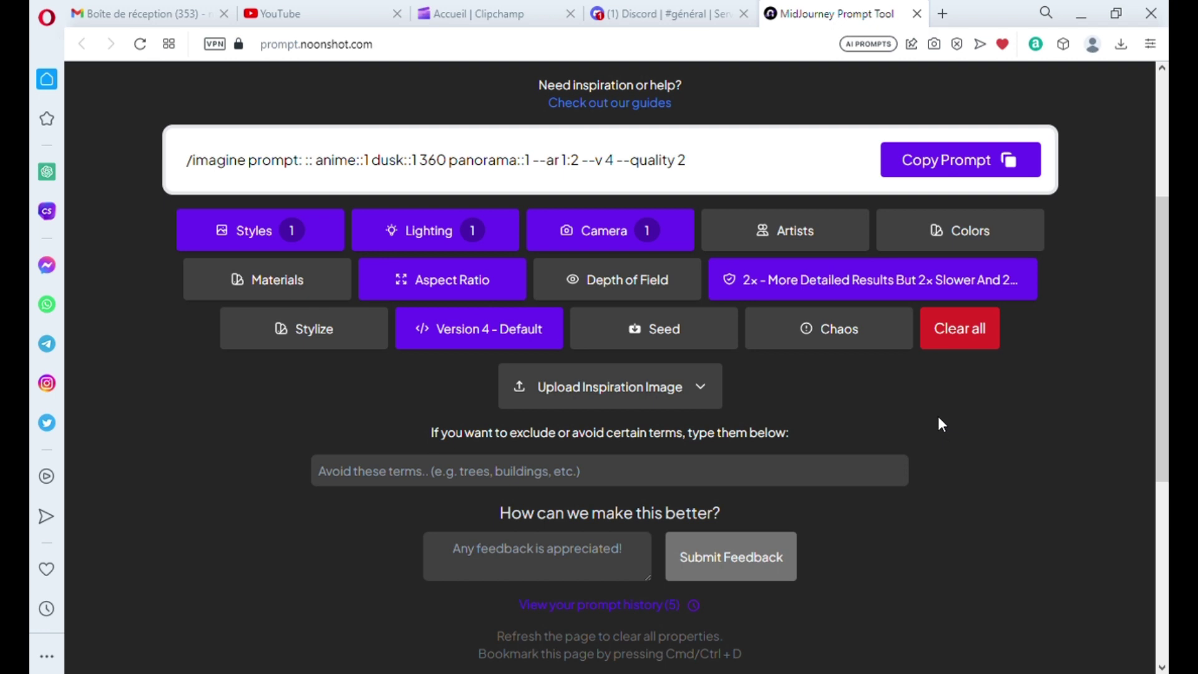
# Step: Copy the generated prompt with the anime, dusk and 360 panorama terms to the clipboard
pyautogui.scroll(3, 937, 414)
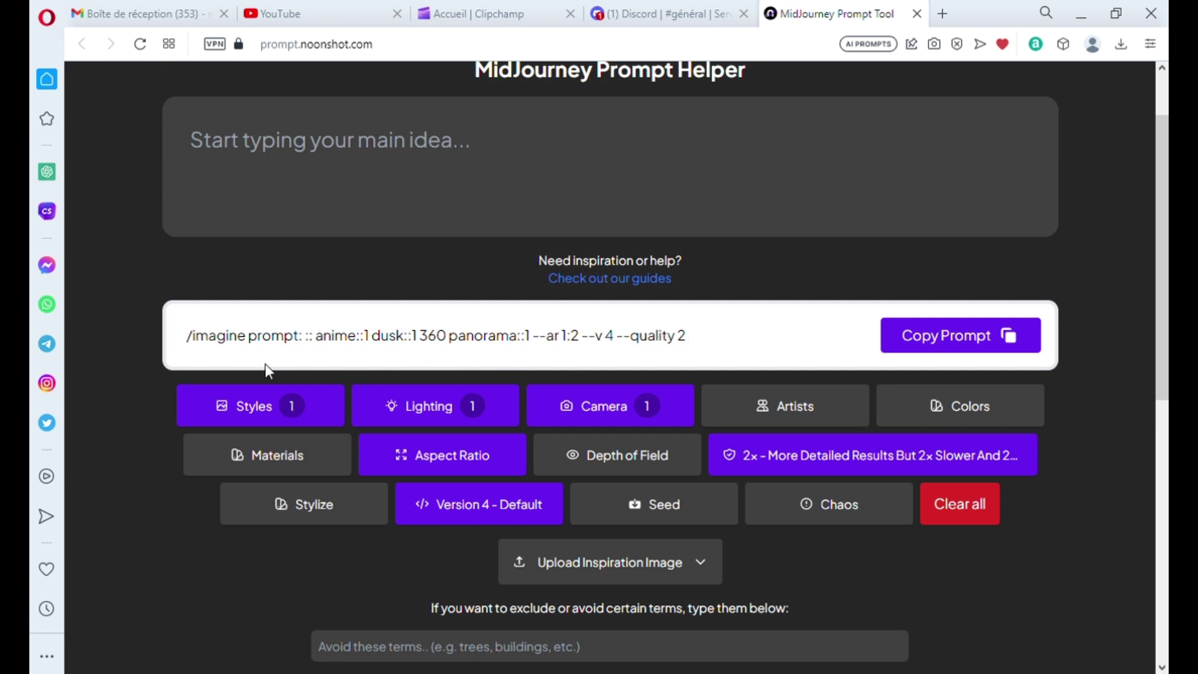
pyautogui.moveTo(189, 340); pyautogui.dragTo(347, 337)
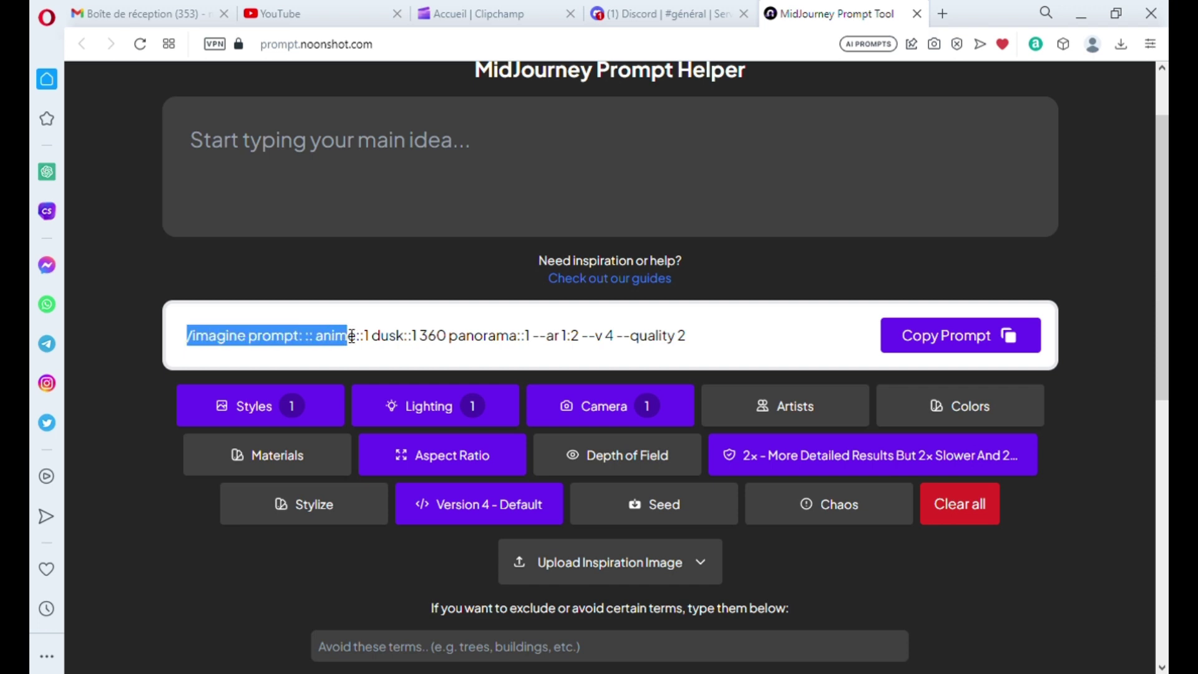
pyautogui.click(817, 357)
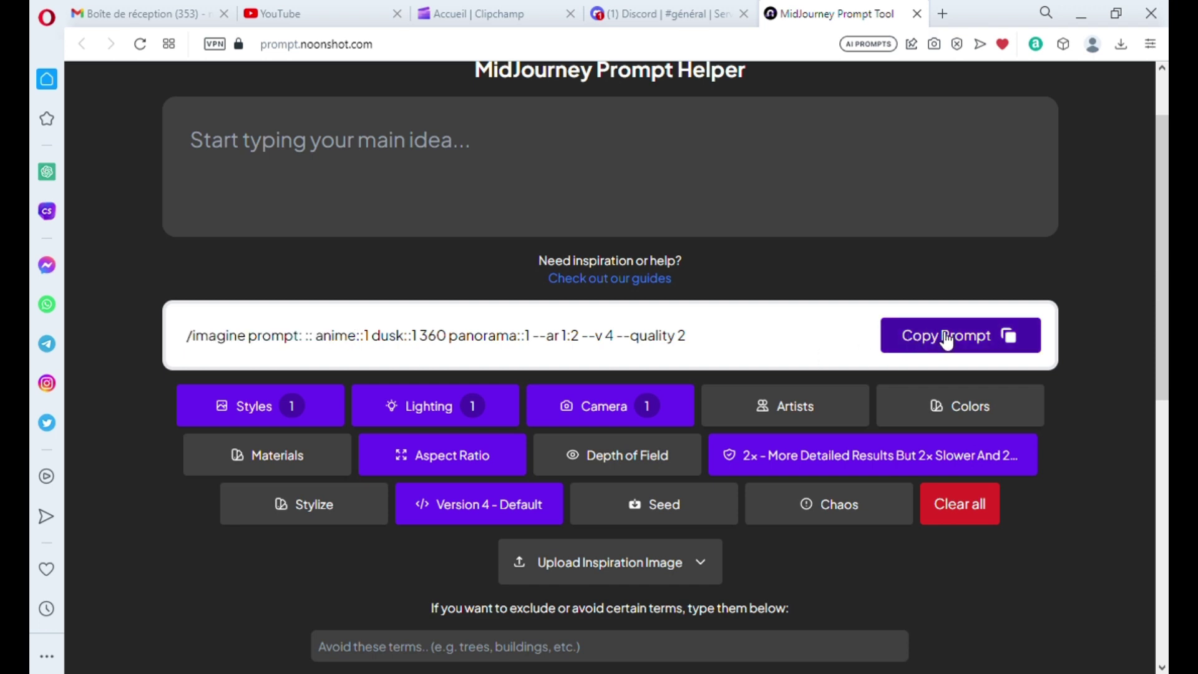
pyautogui.click(947, 342)
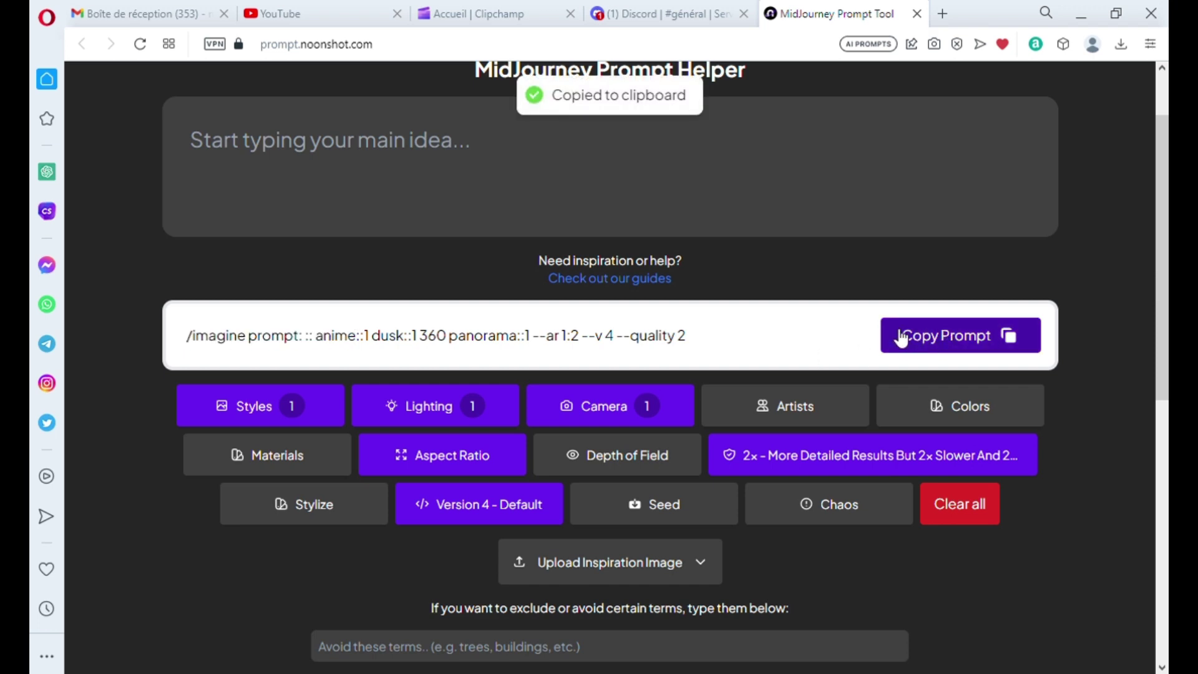
# Step: Switch to Discord, start BlueWillow's /imagine command in the général channel and paste the copied prompt into it
pyautogui.click(693, 7)
pyautogui.click(680, 639)
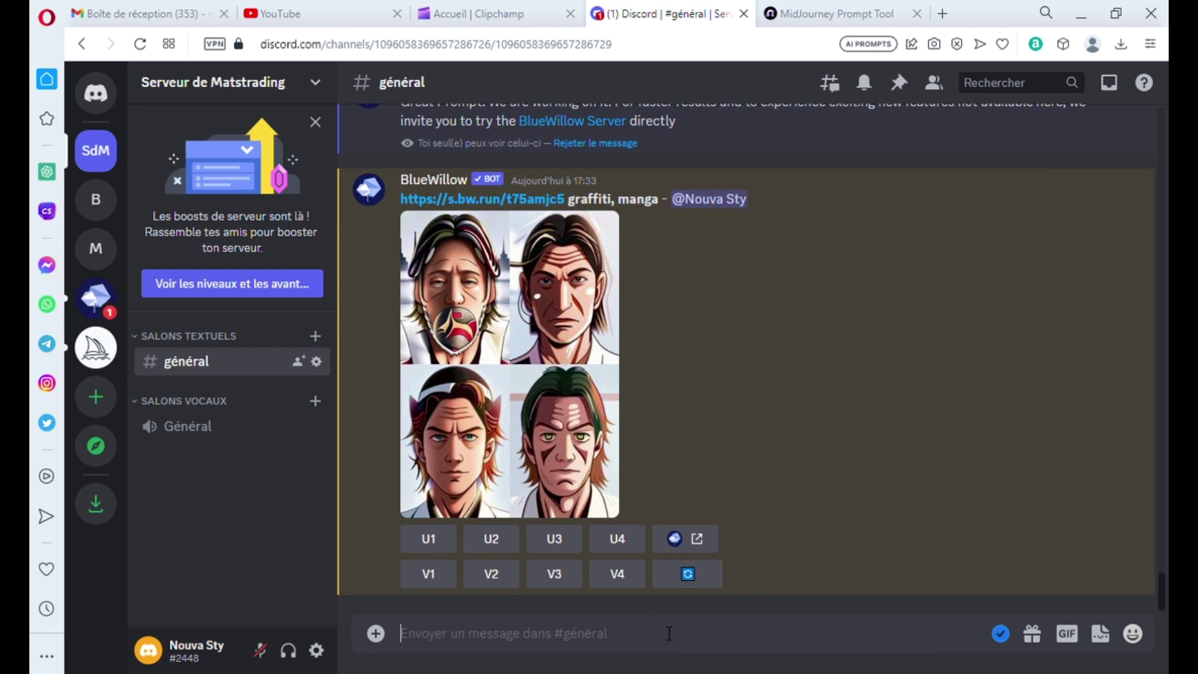
pyautogui.write('/i')
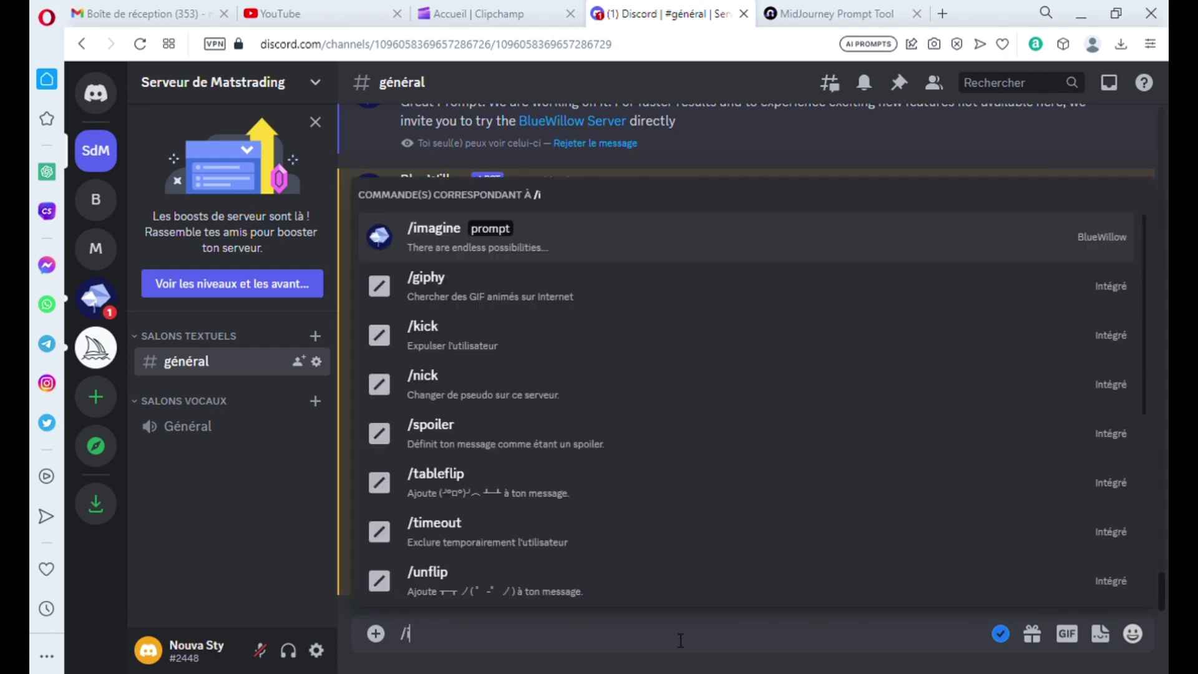
pyautogui.write('magin')
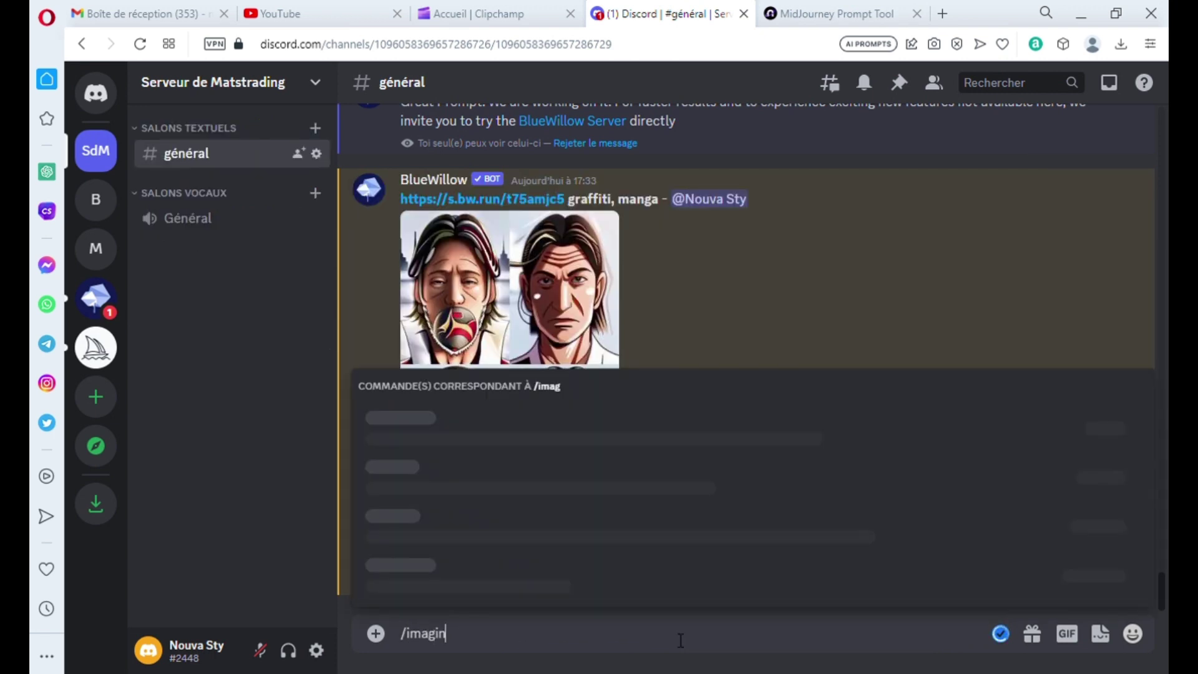
pyautogui.click(661, 571)
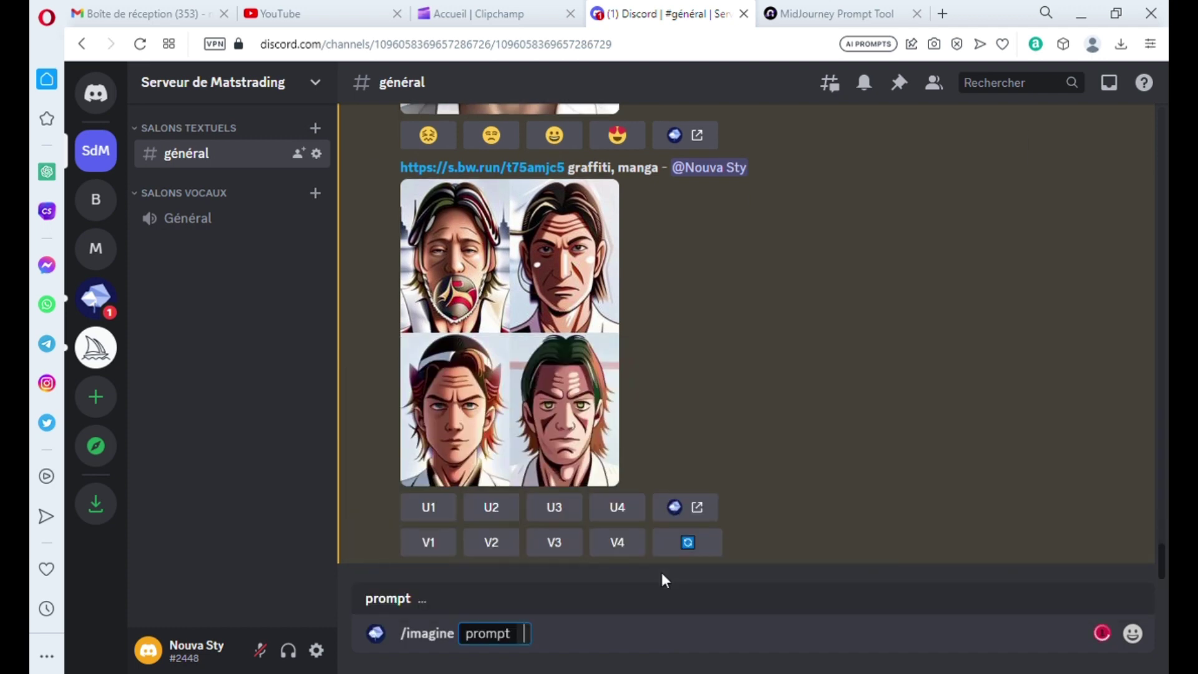
pyautogui.hotkey('ctrl', 'v')
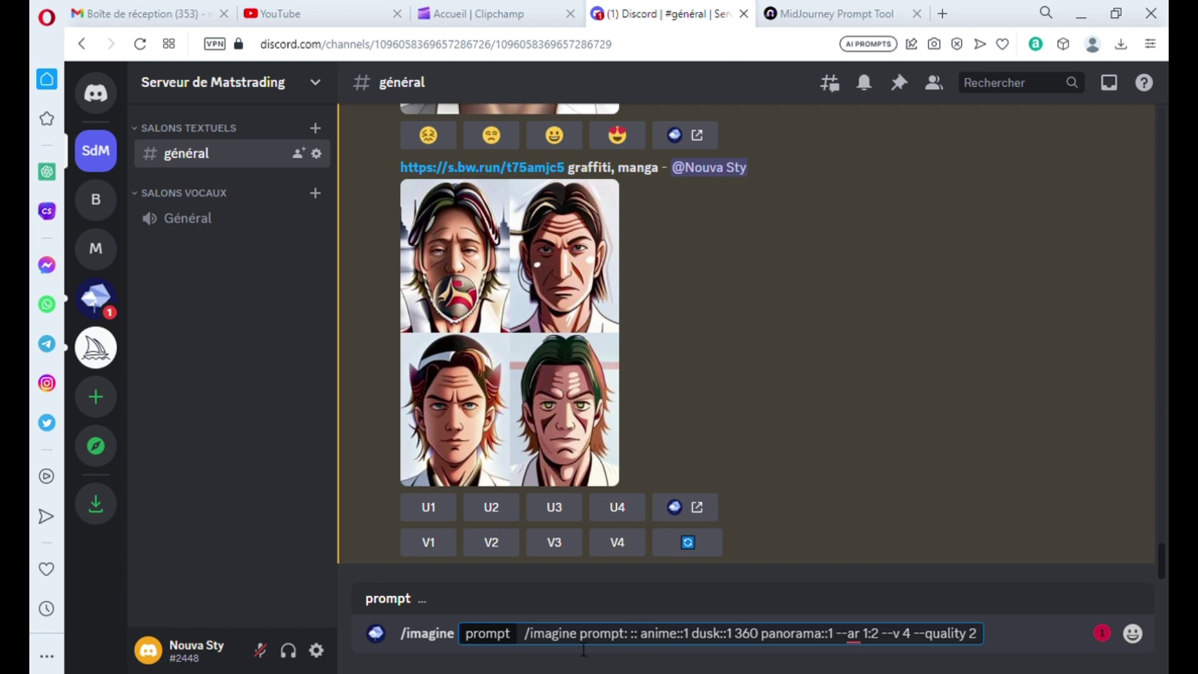
# Step: Remove the duplicated "/imagine prompt" text, add the portrait photo's link at the end of the prompt and submit it
pyautogui.moveTo(524, 641); pyautogui.dragTo(630, 641)
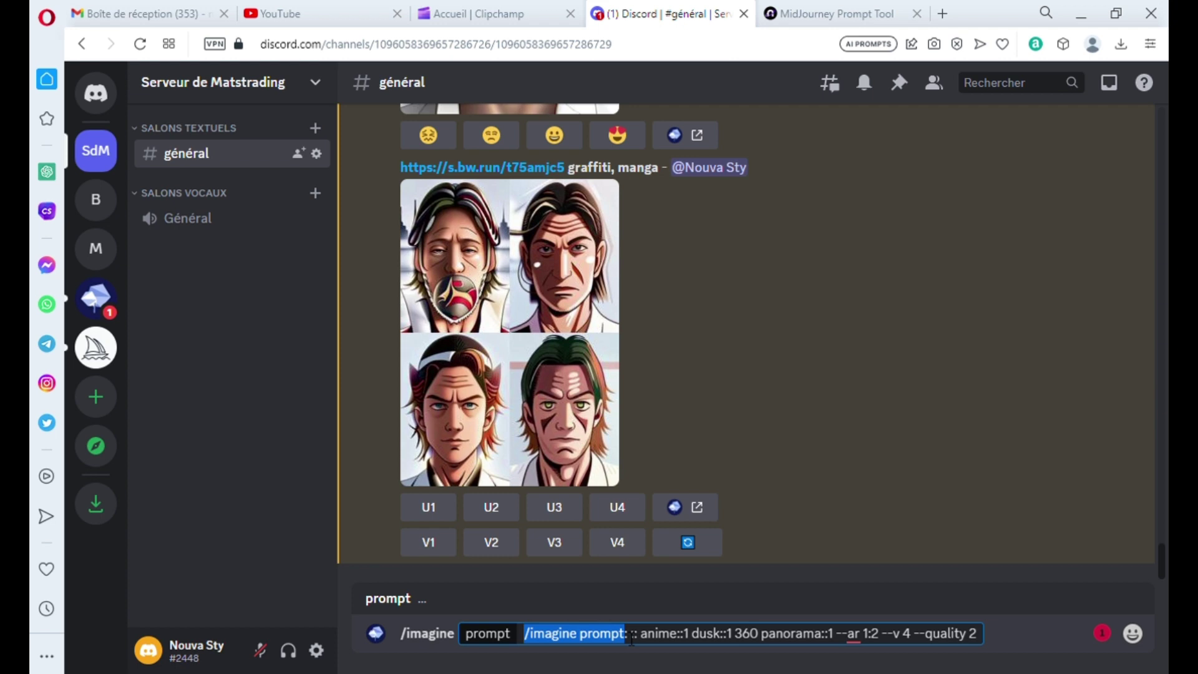
pyautogui.press('BackSpace')
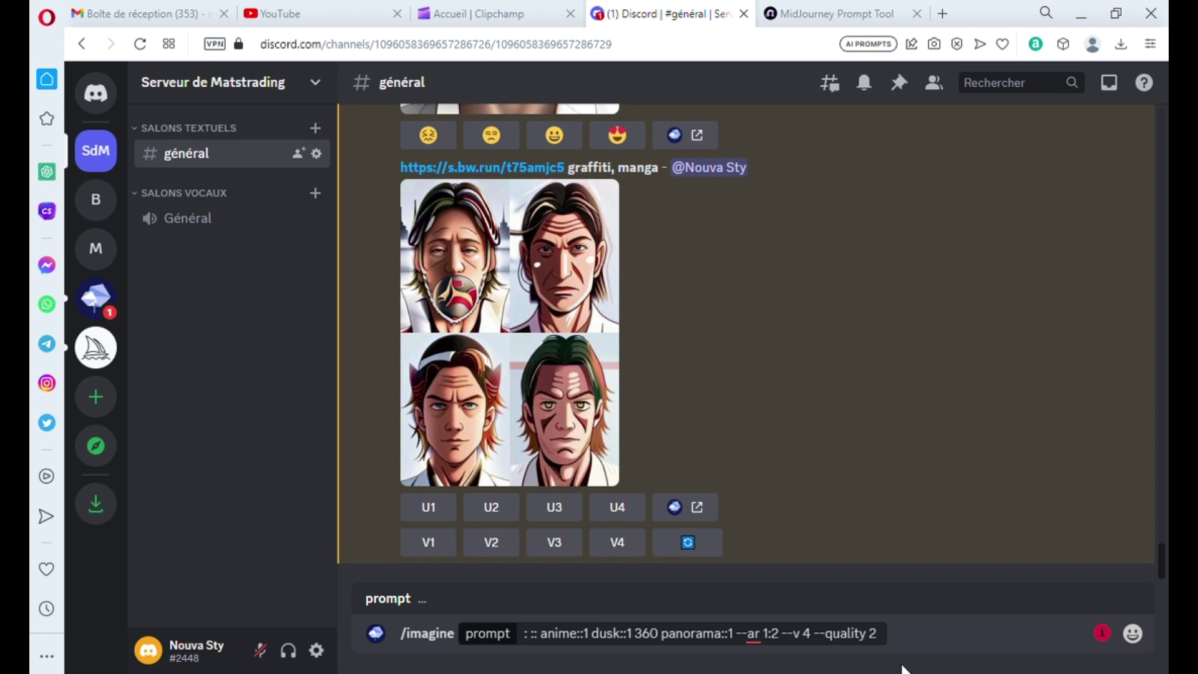
pyautogui.click(896, 640)
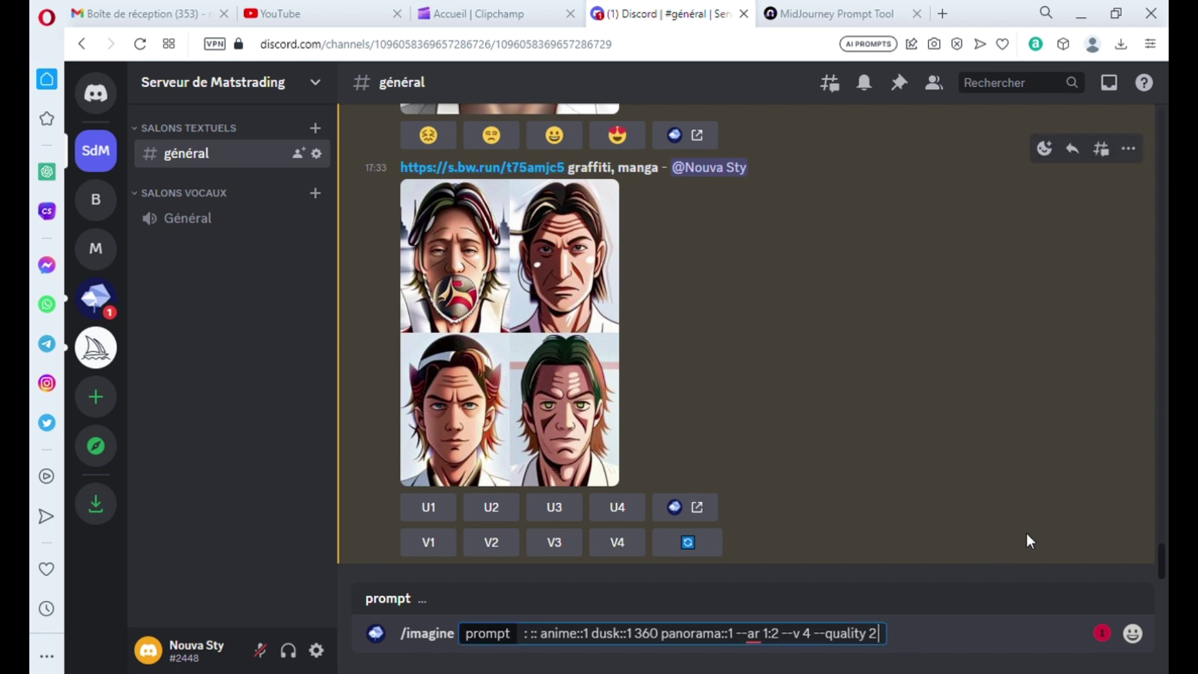
pyautogui.write('#')
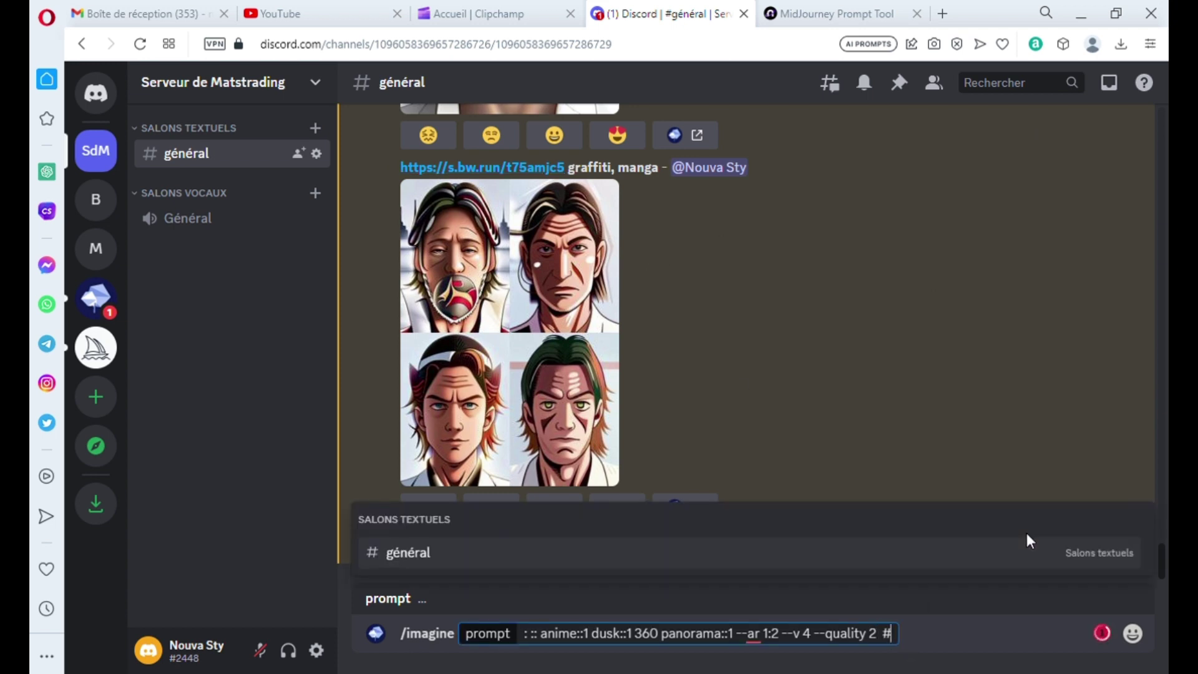
pyautogui.press('BackSpace')
pyautogui.hotkey('ctrl', 'v')
pyautogui.press('Return')
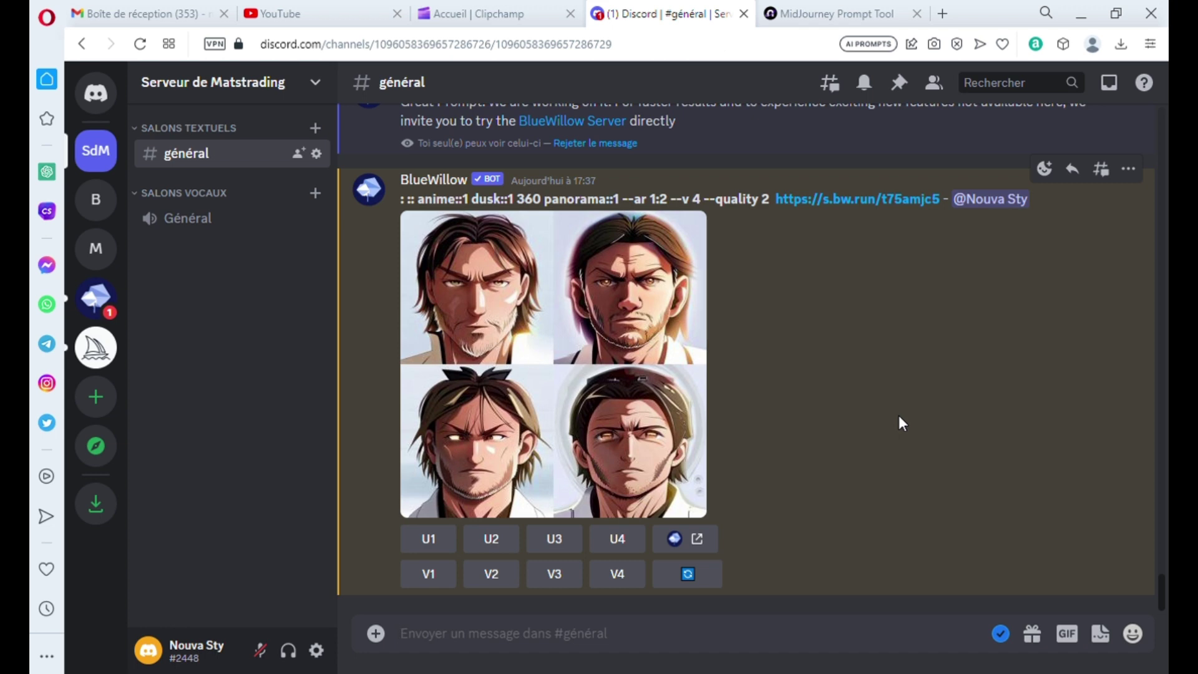
# Step: Generate variations of the fourth anime portrait and compare them with the earlier results and the original photo
pyautogui.click(650, 402)
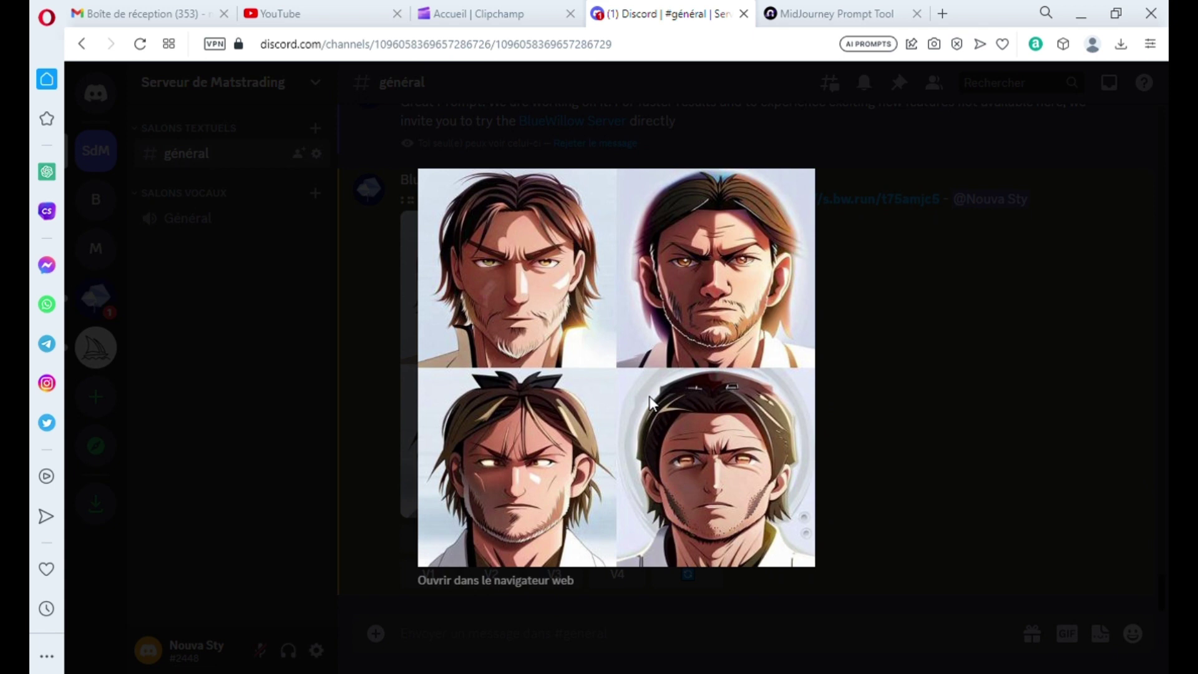
pyautogui.click(894, 394)
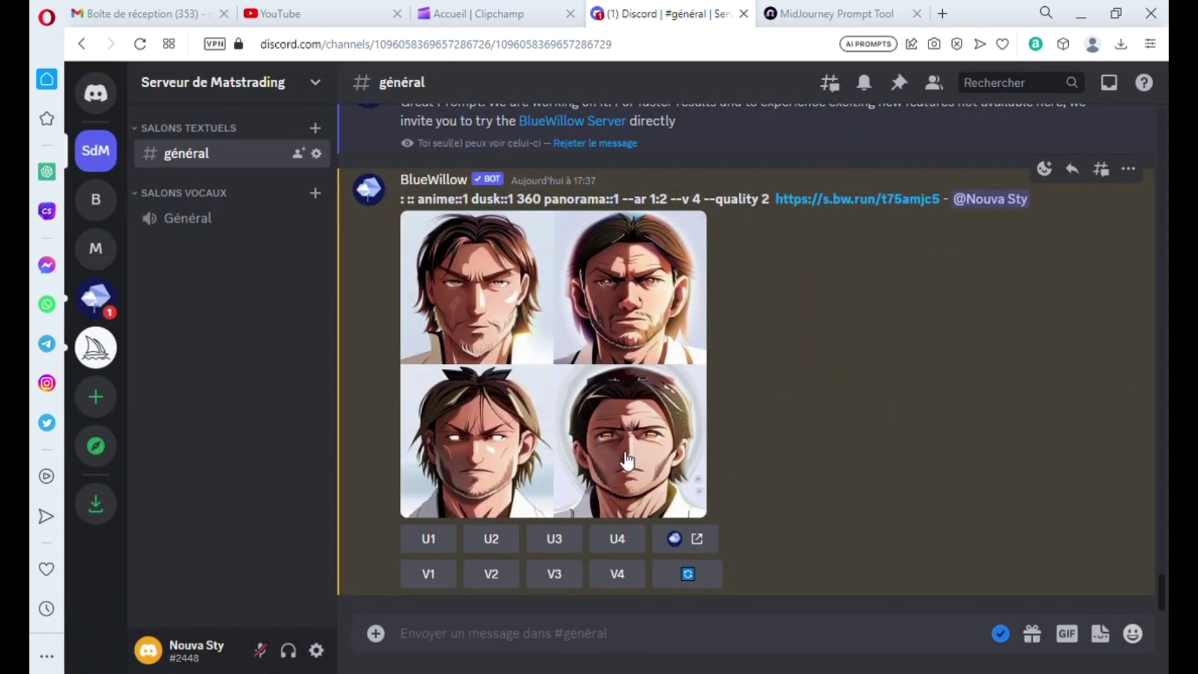
pyautogui.click(633, 581)
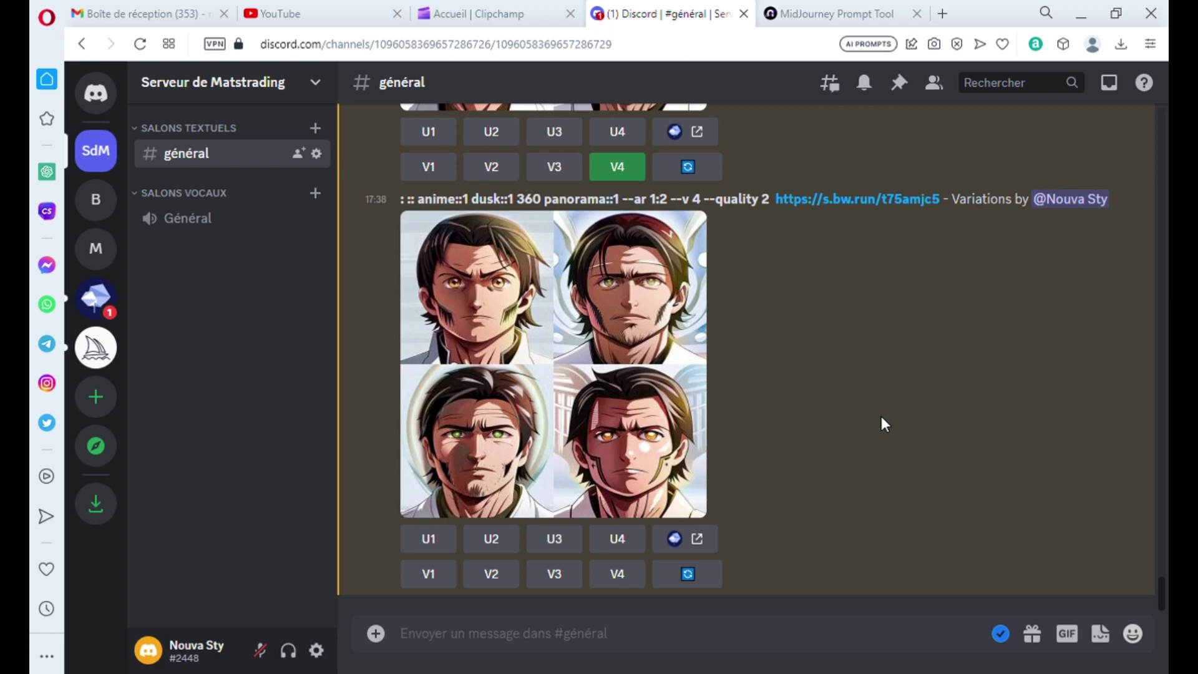
pyautogui.moveTo(874, 413)
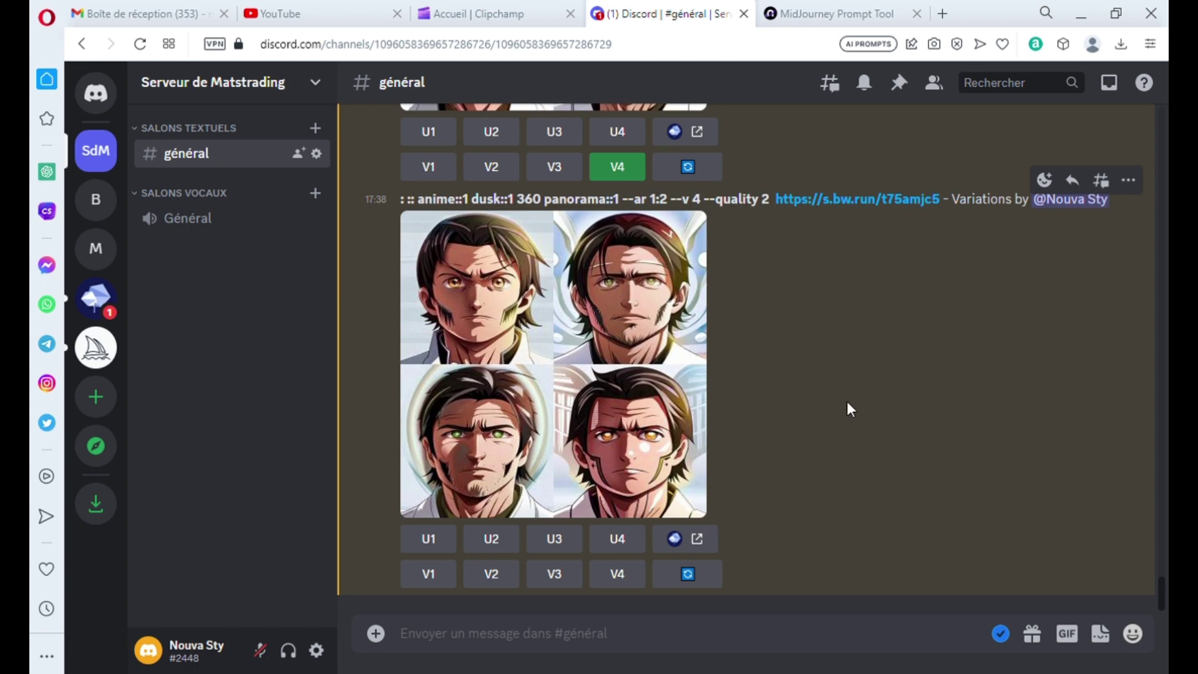
pyautogui.scroll(10, 855, 413)
pyautogui.scroll(15, 855, 413)
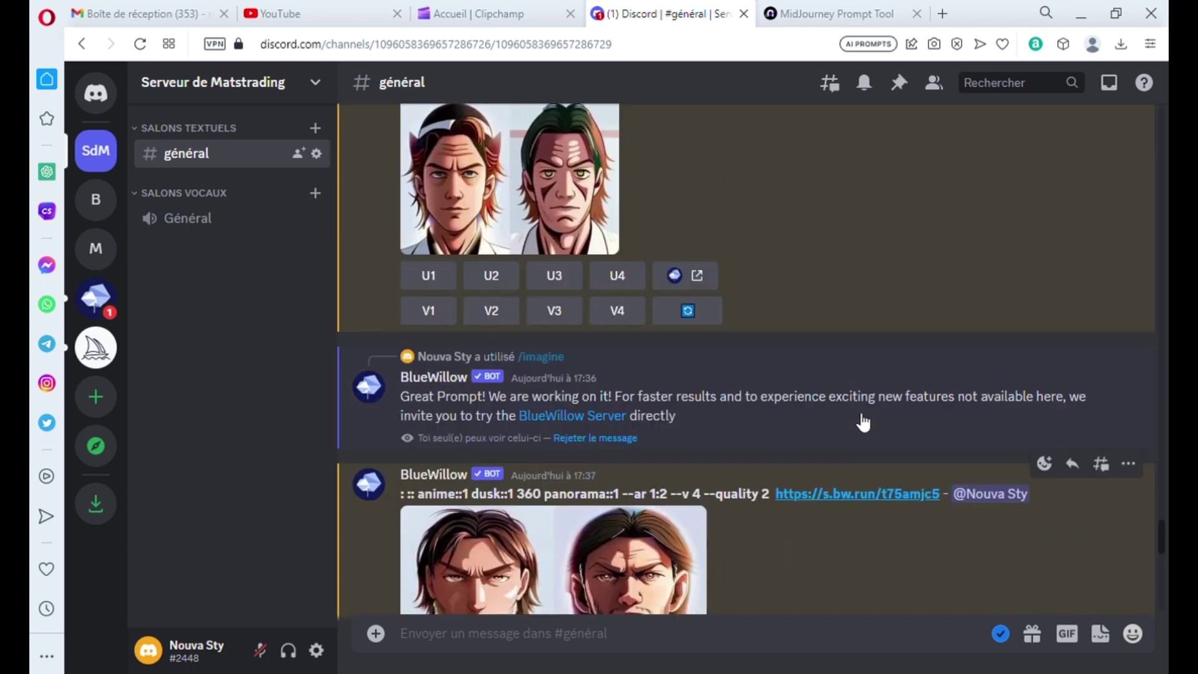
pyautogui.scroll(15, 856, 414)
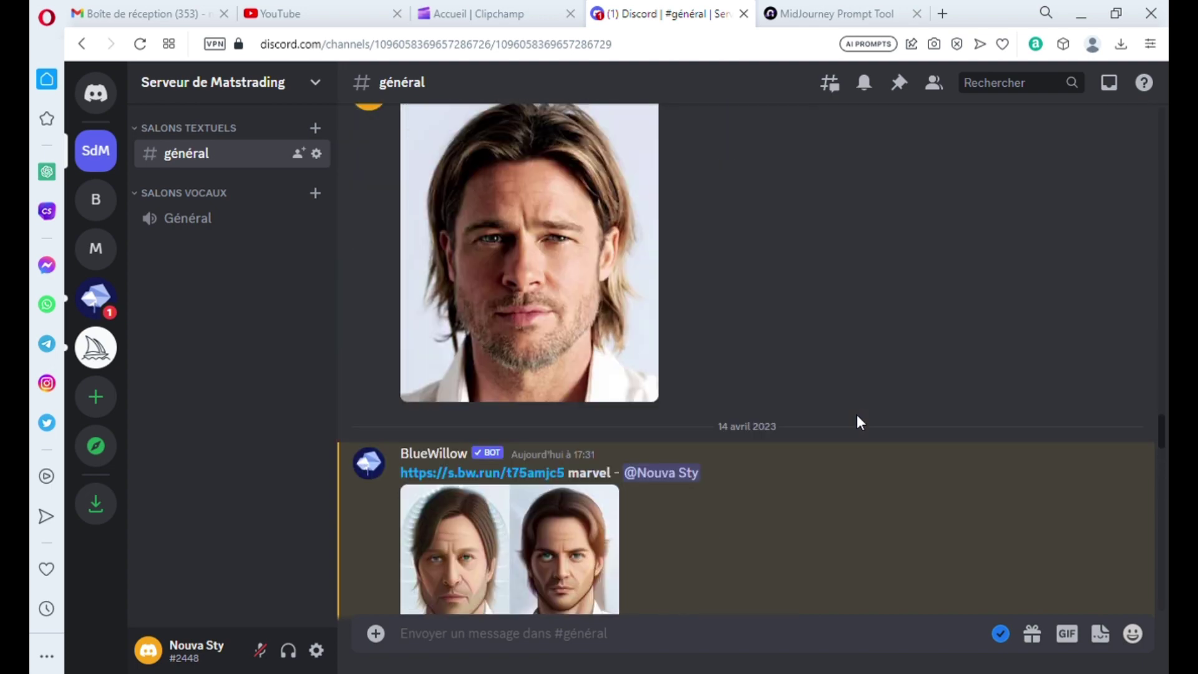
pyautogui.scroll(-20, 857, 416)
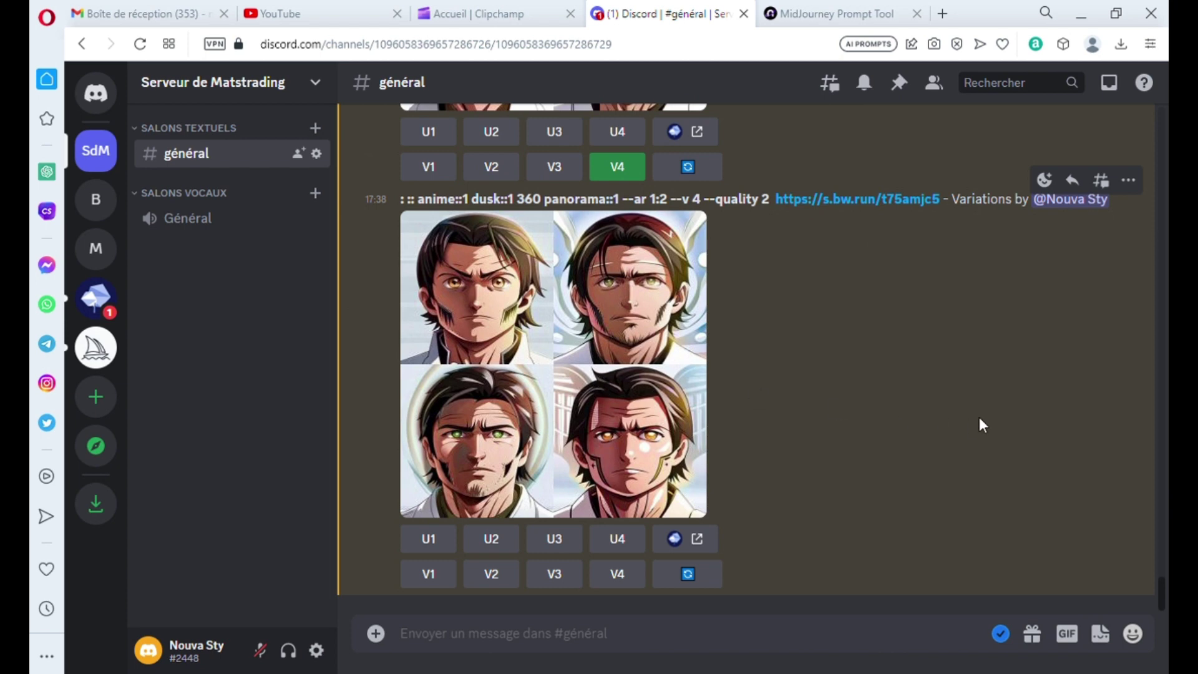
# Step: Switch to the MidJourney Prompt Tool and add the Comicbook style to the prompt alongside Anime
pyautogui.click(831, 14)
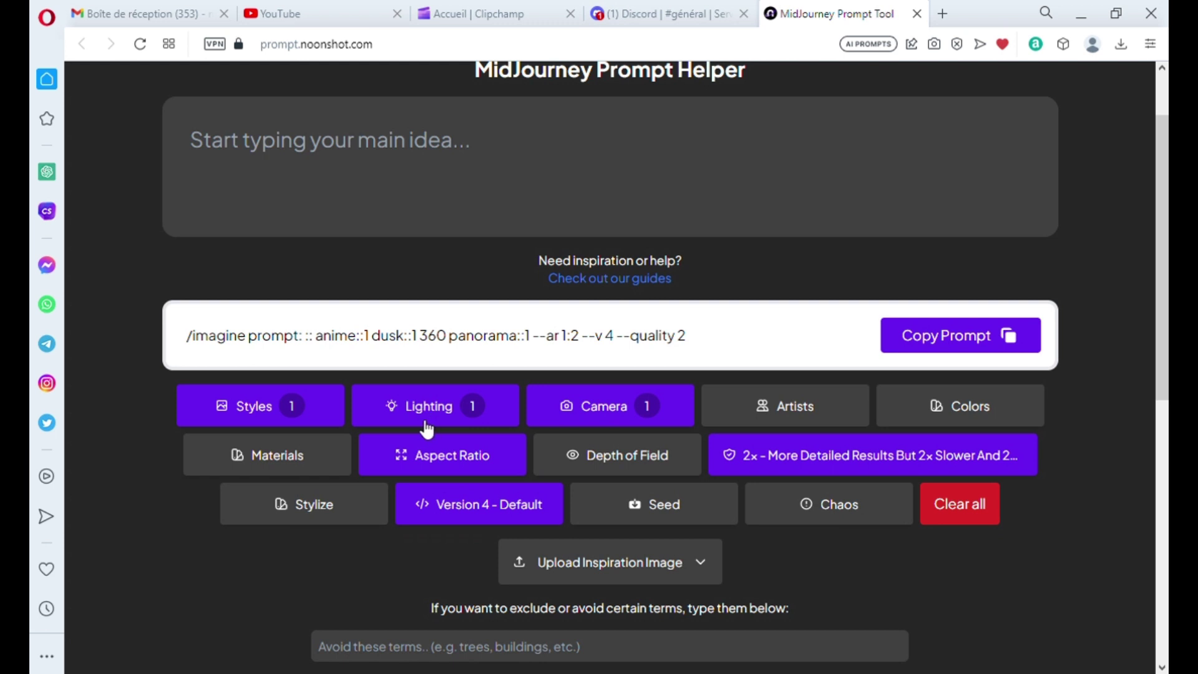
pyautogui.click(286, 408)
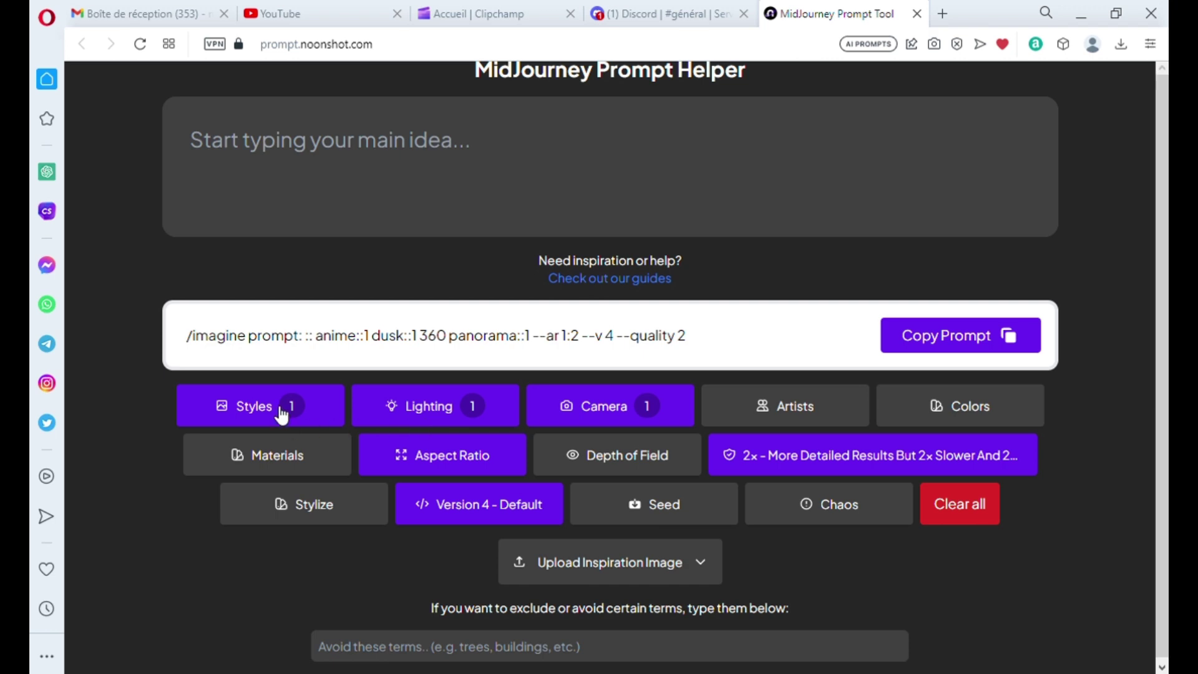
pyautogui.scroll(-5, 686, 317)
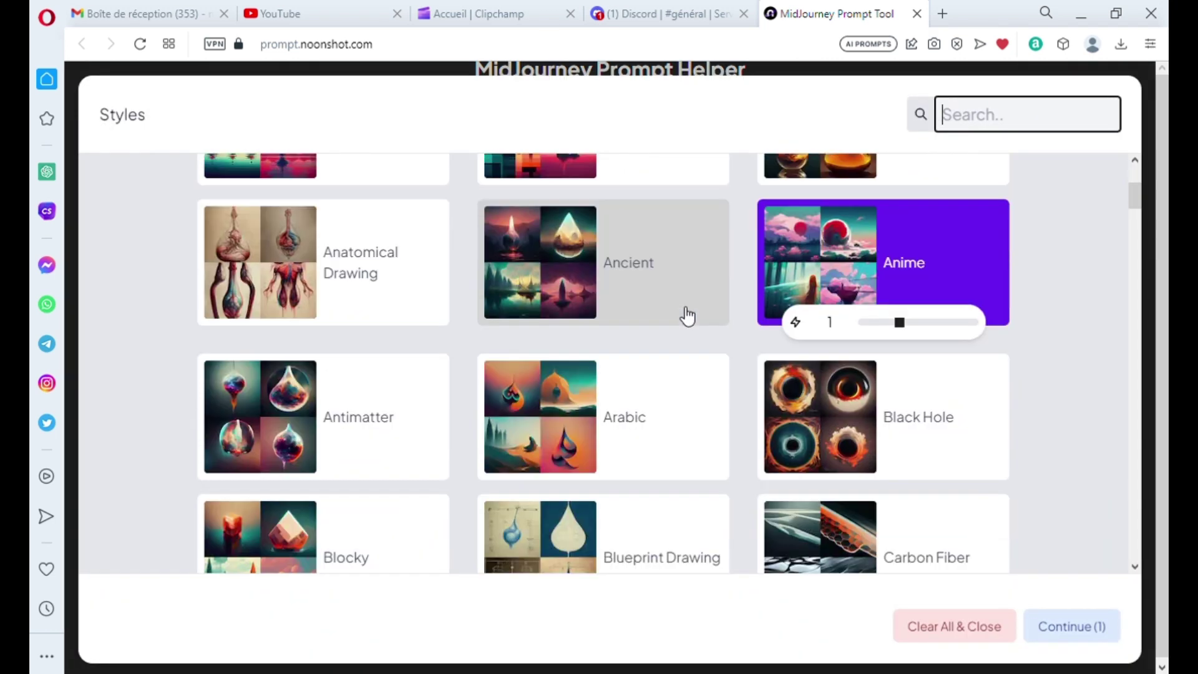
pyautogui.scroll(-3, 686, 317)
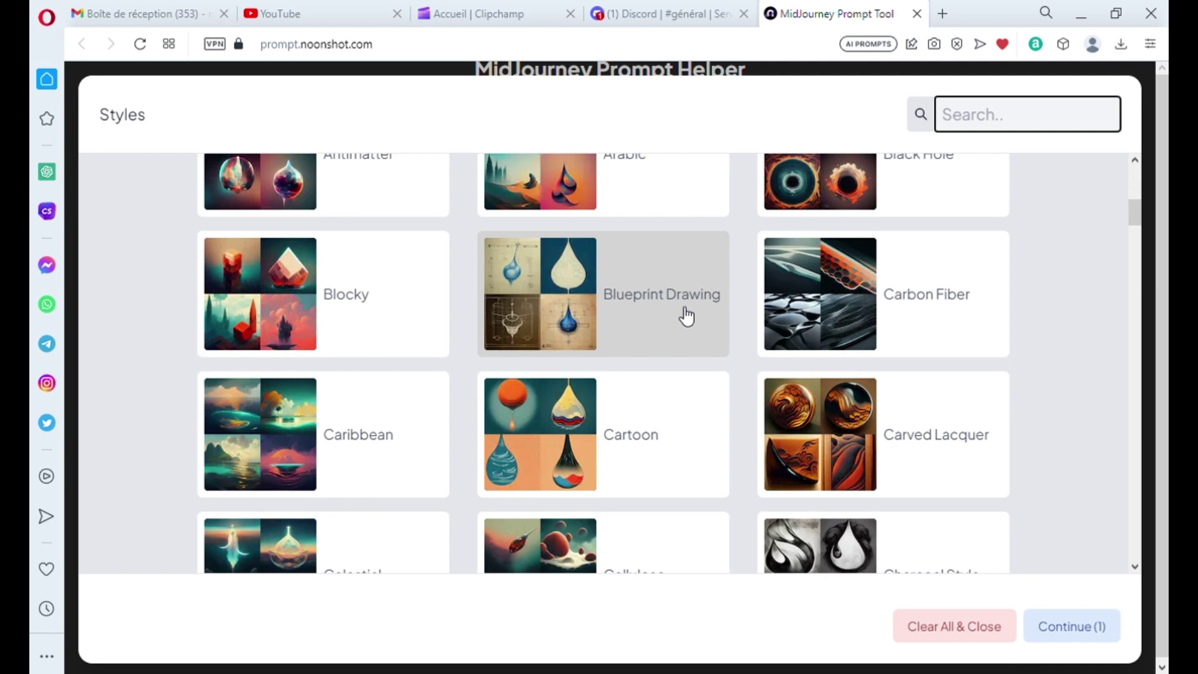
pyautogui.scroll(-2, 686, 317)
pyautogui.scroll(-1, 684, 315)
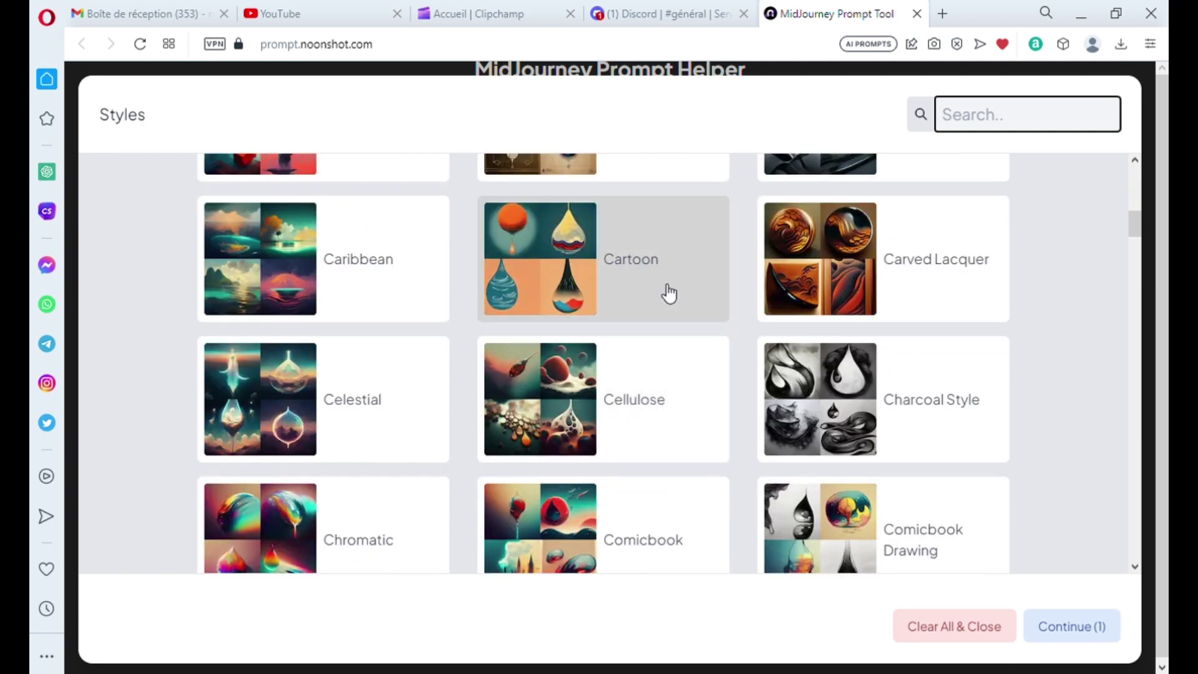
pyautogui.scroll(-1, 668, 293)
pyautogui.scroll(-1, 666, 293)
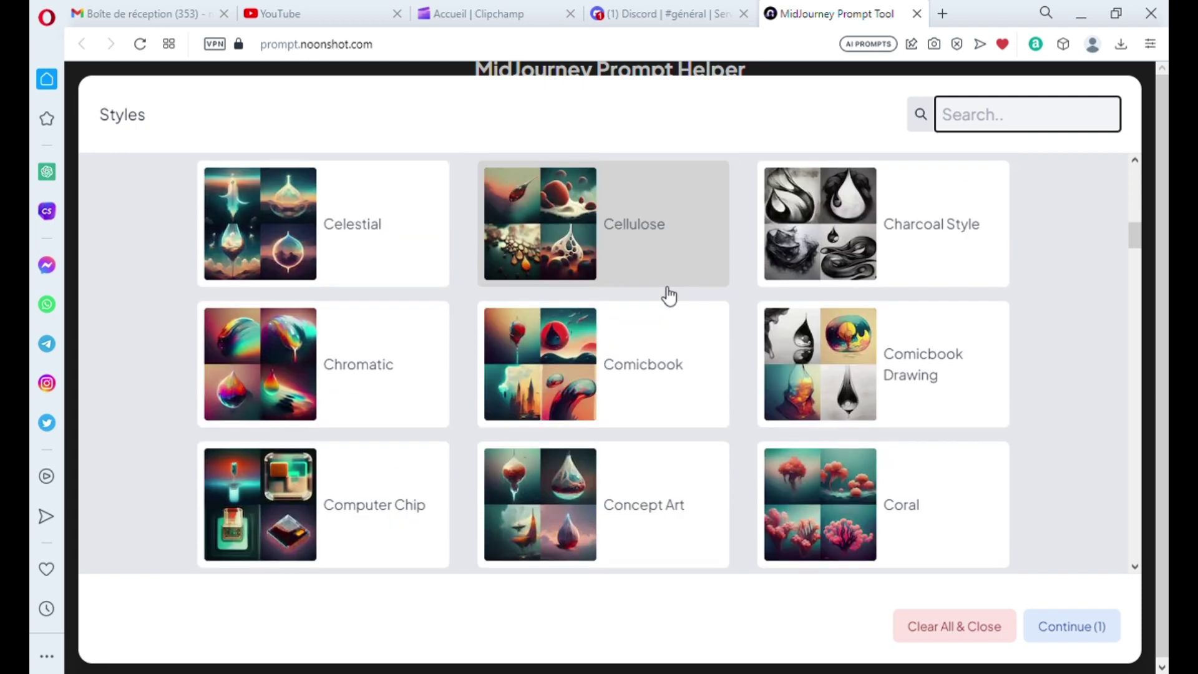
pyautogui.click(659, 340)
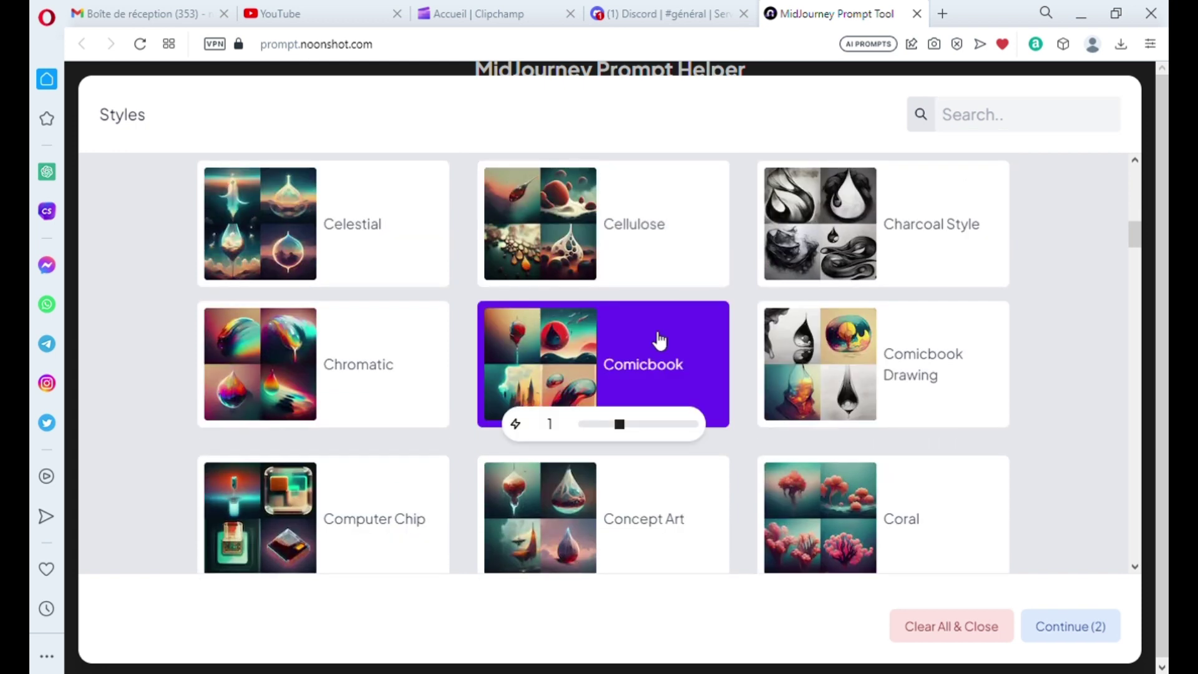
pyautogui.click(1070, 627)
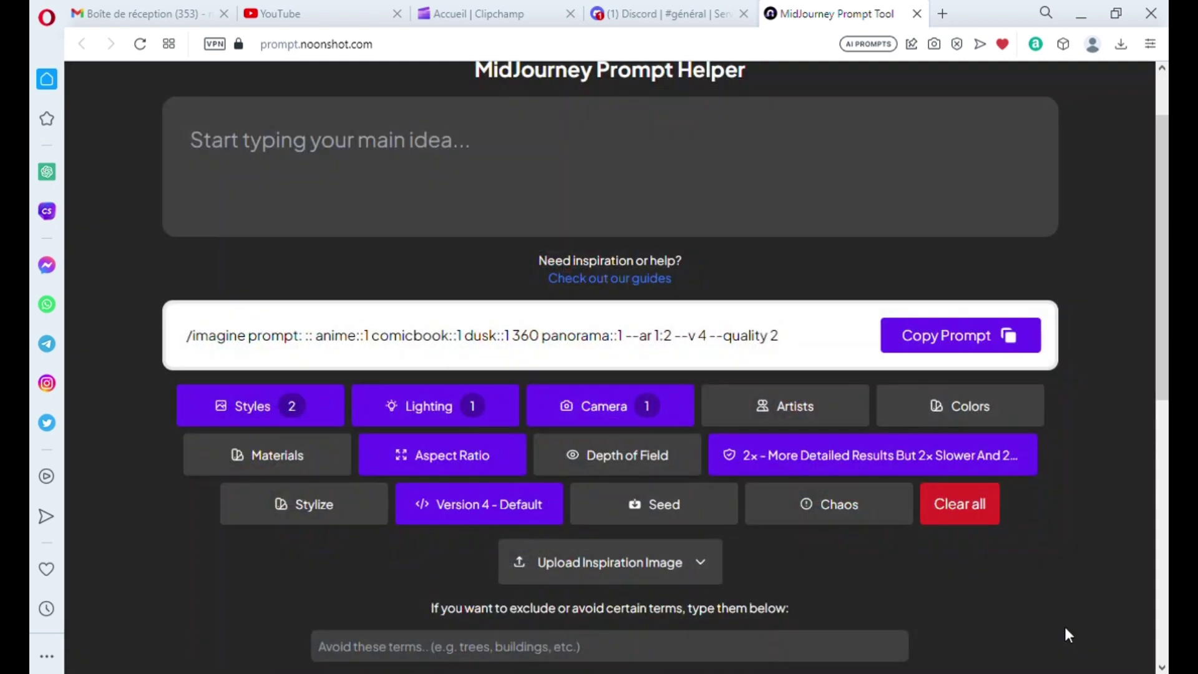
# Step: Copy the updated comicbook prompt and paste it into a new BlueWillow /imagine command in Discord
pyautogui.click(941, 345)
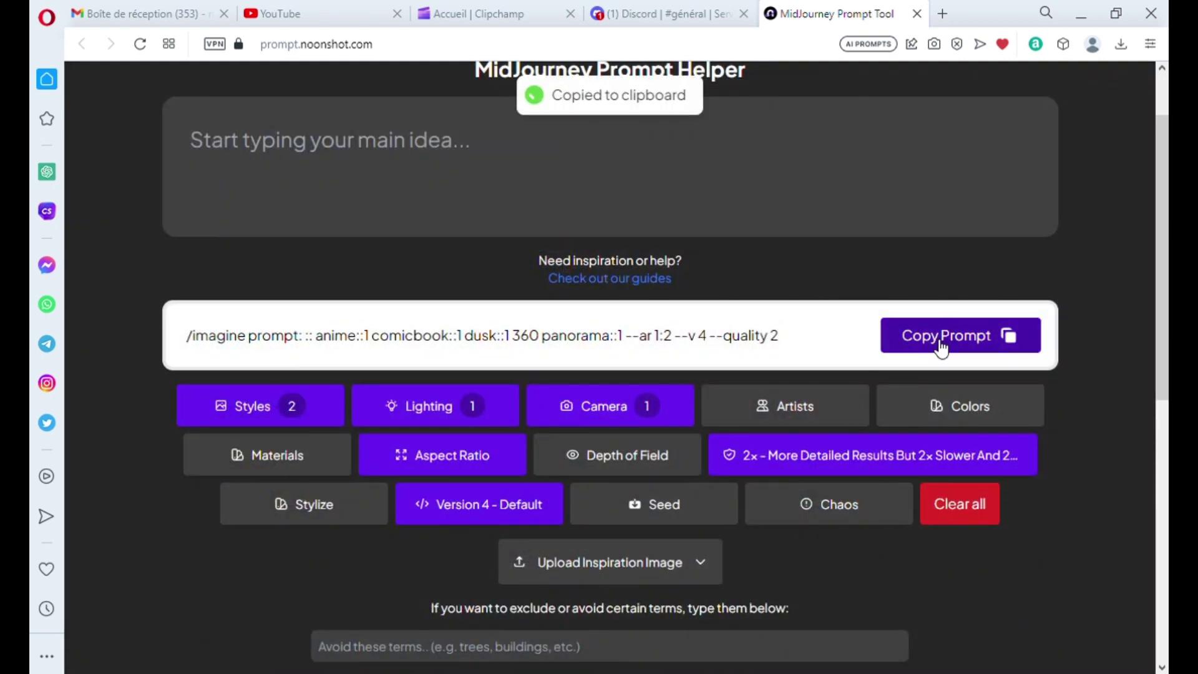
pyautogui.click(661, 9)
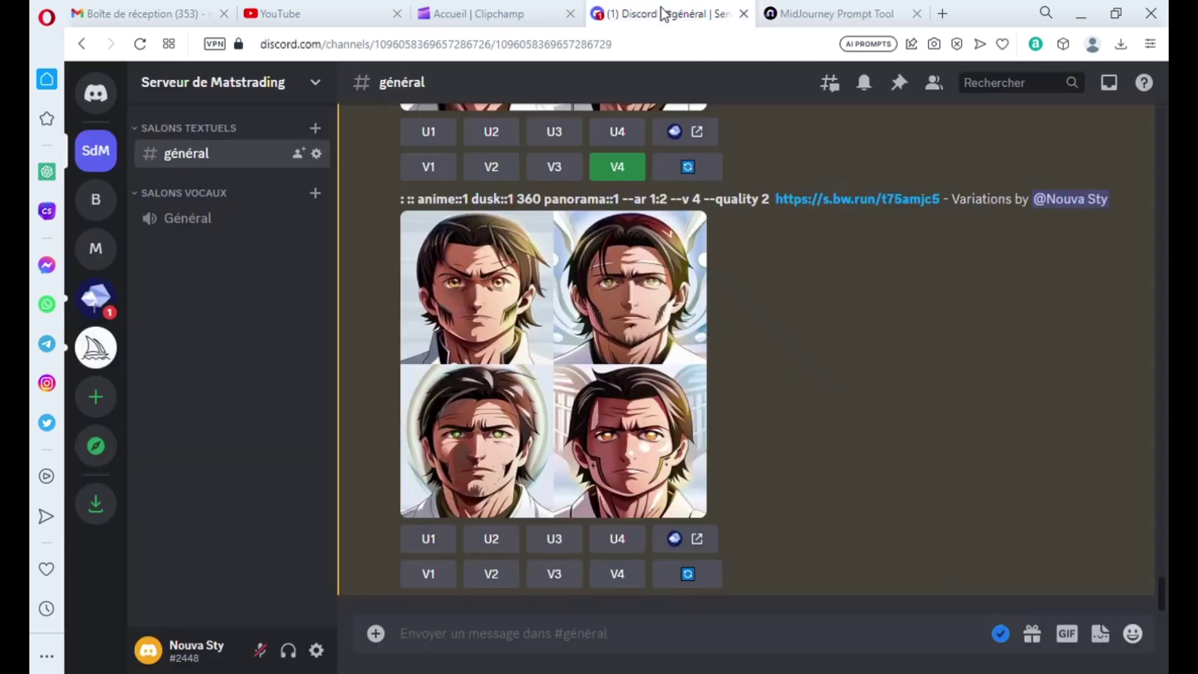
pyautogui.click(624, 633)
pyautogui.write('/i')
pyautogui.press('BackSpace')
pyautogui.press('BackSpace')
pyautogui.hotkey('ctrl', 'v')
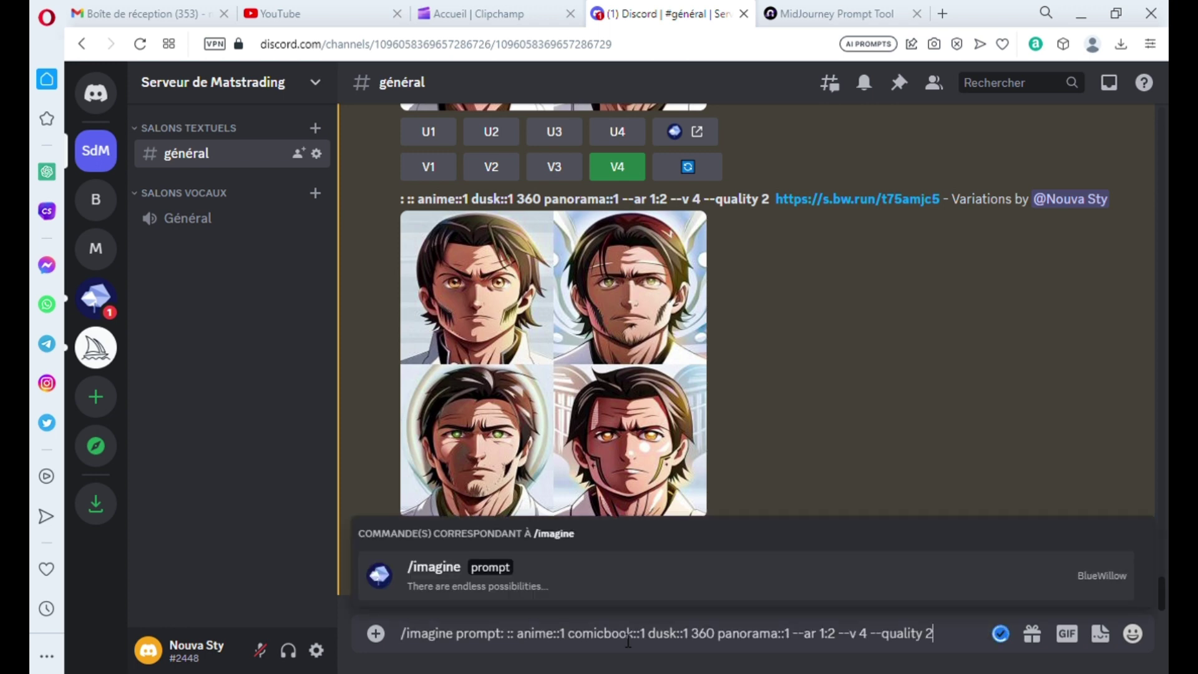
pyautogui.press('Return')
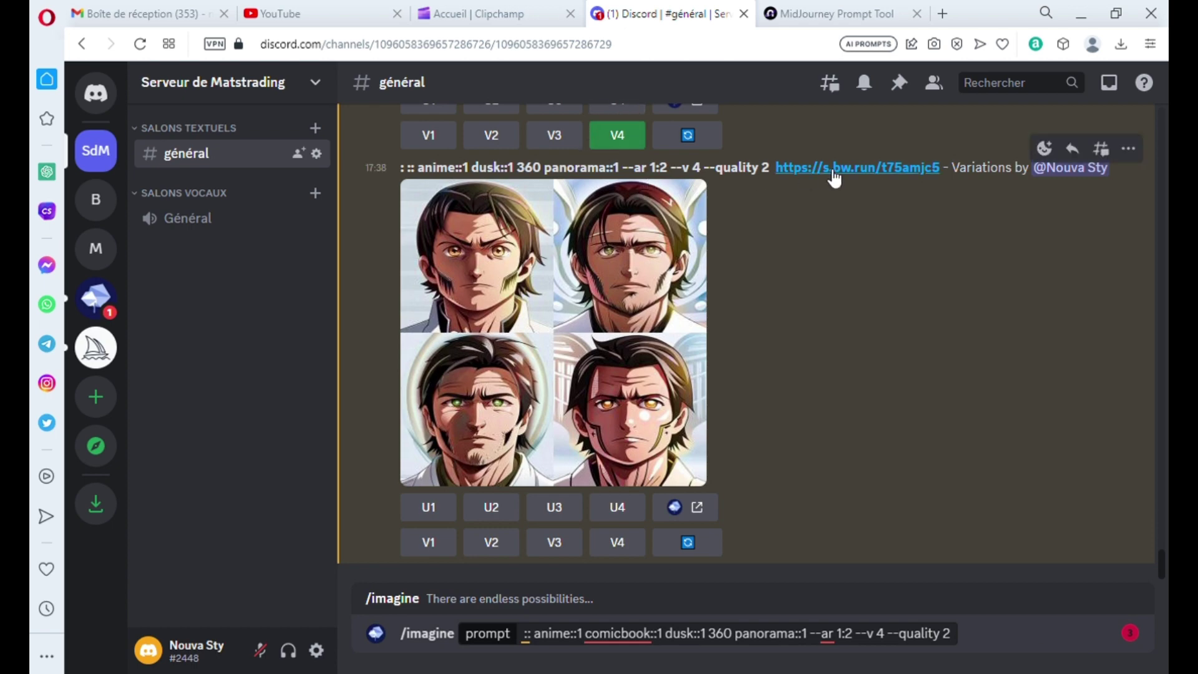
pyautogui.scroll(-10, 798, 319)
pyautogui.scroll(10, 796, 316)
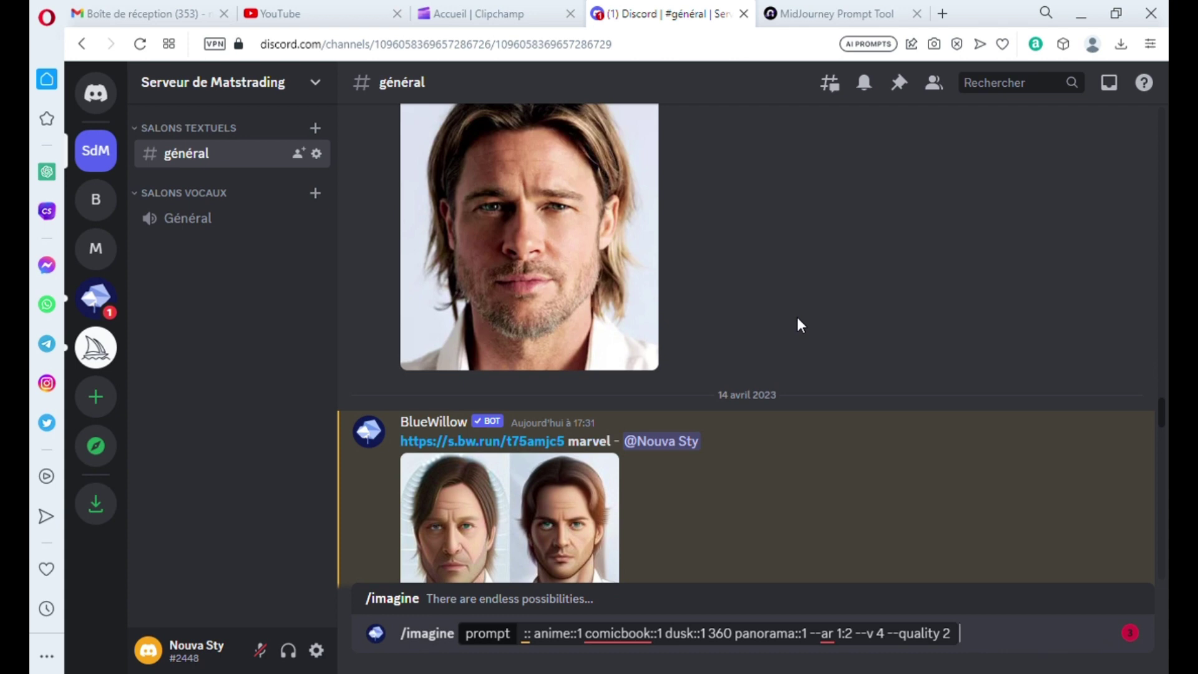
pyautogui.scroll(5, 795, 317)
pyautogui.scroll(-6, 795, 317)
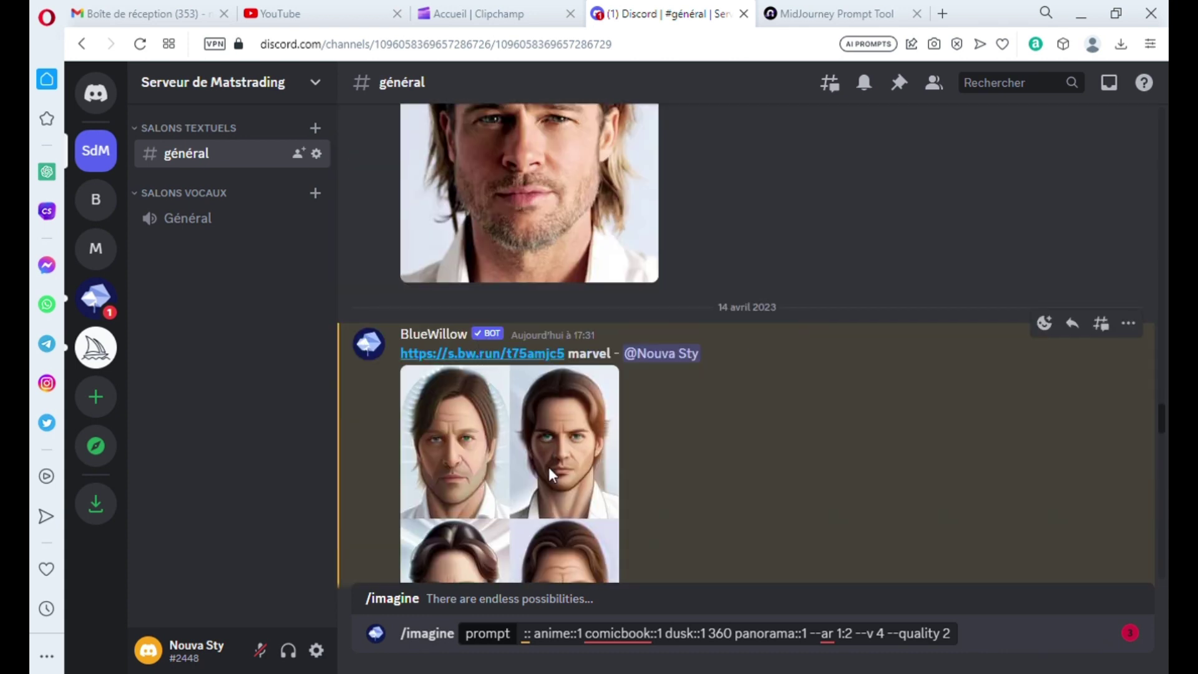
pyautogui.scroll(-10, 896, 395)
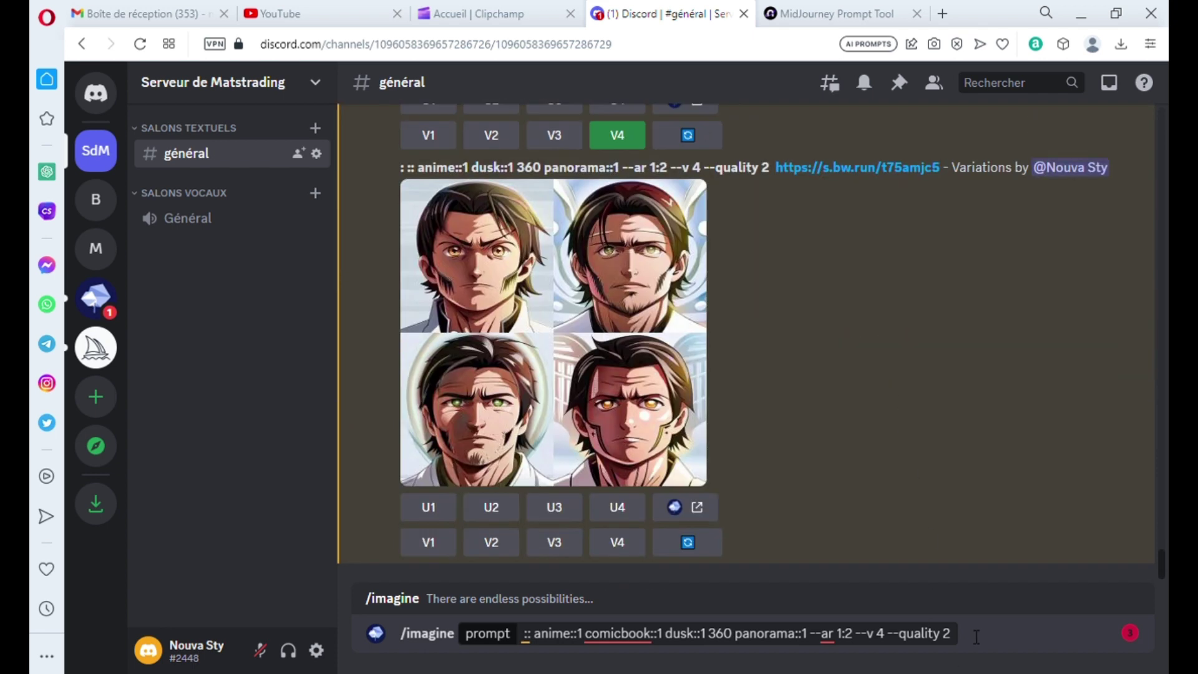
pyautogui.click(949, 633)
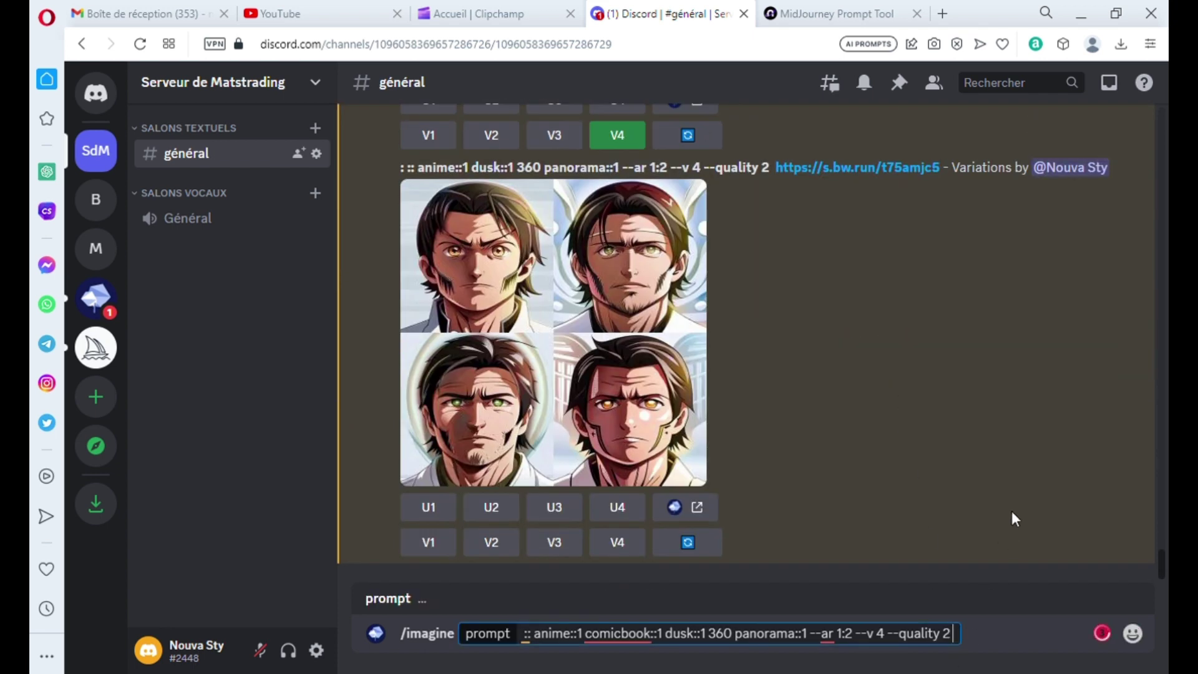
pyautogui.hotkey('ctrl', 'v')
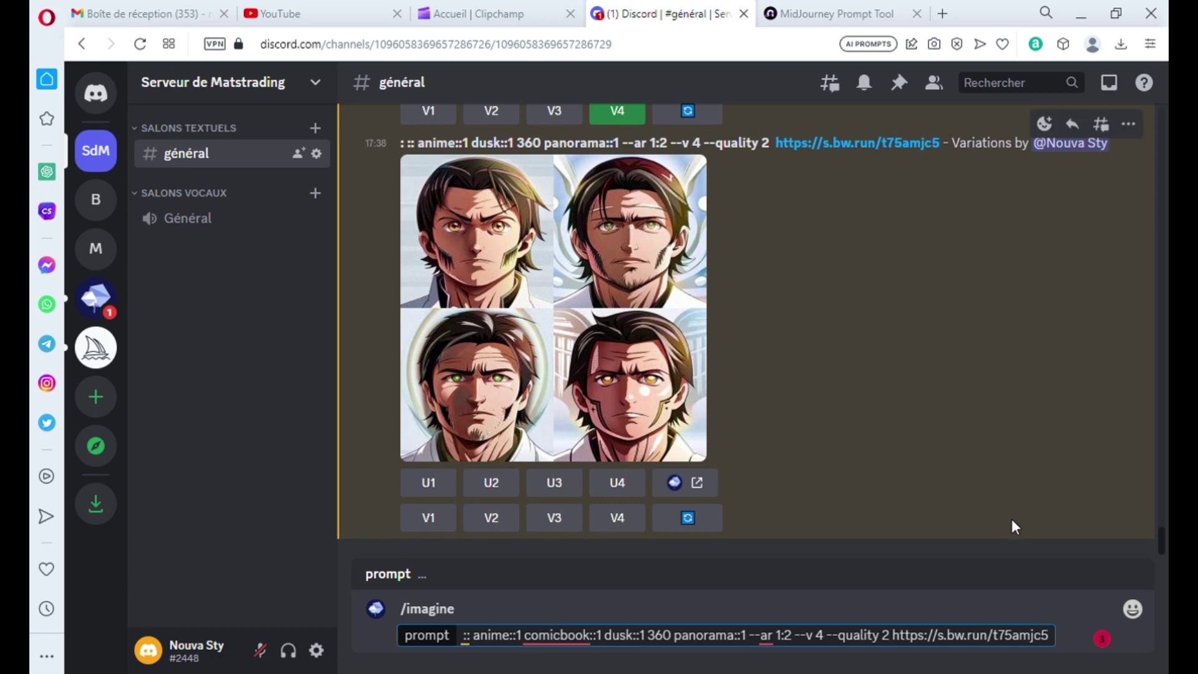
pyautogui.press('Return')
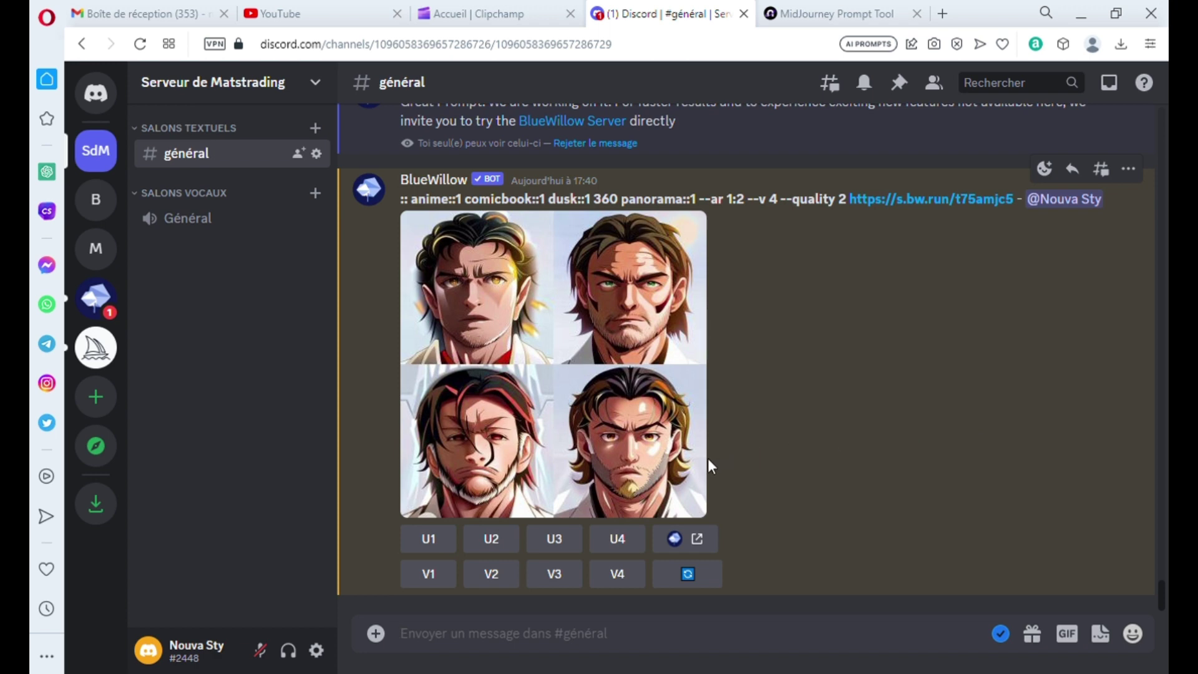
pyautogui.click(669, 457)
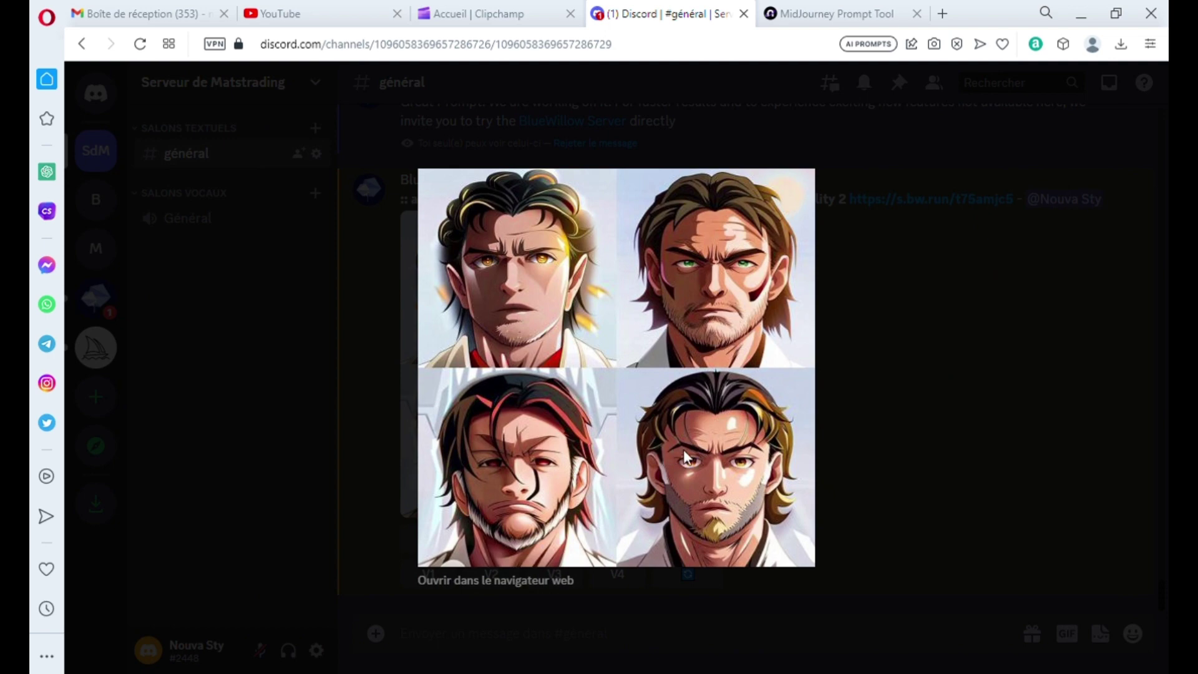
pyautogui.click(904, 407)
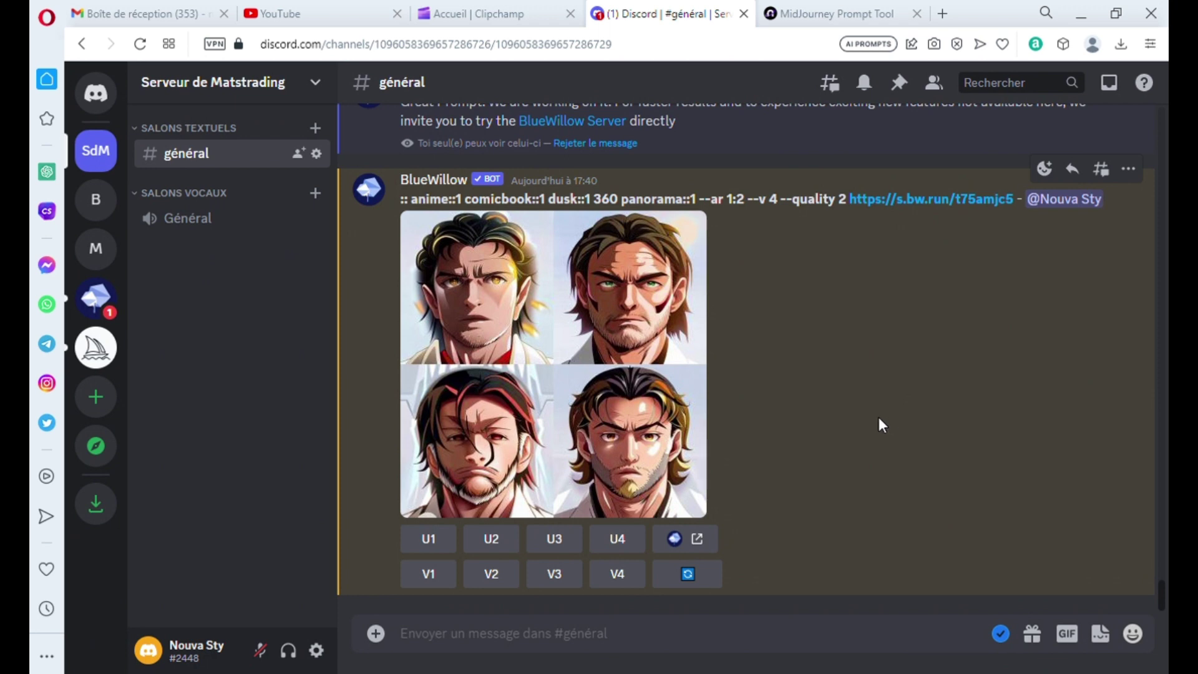
# Step: Switch to the MidJourney Prompt Tool and remove the Anime style from the prompt, keeping only Comicbook
pyautogui.click(821, 10)
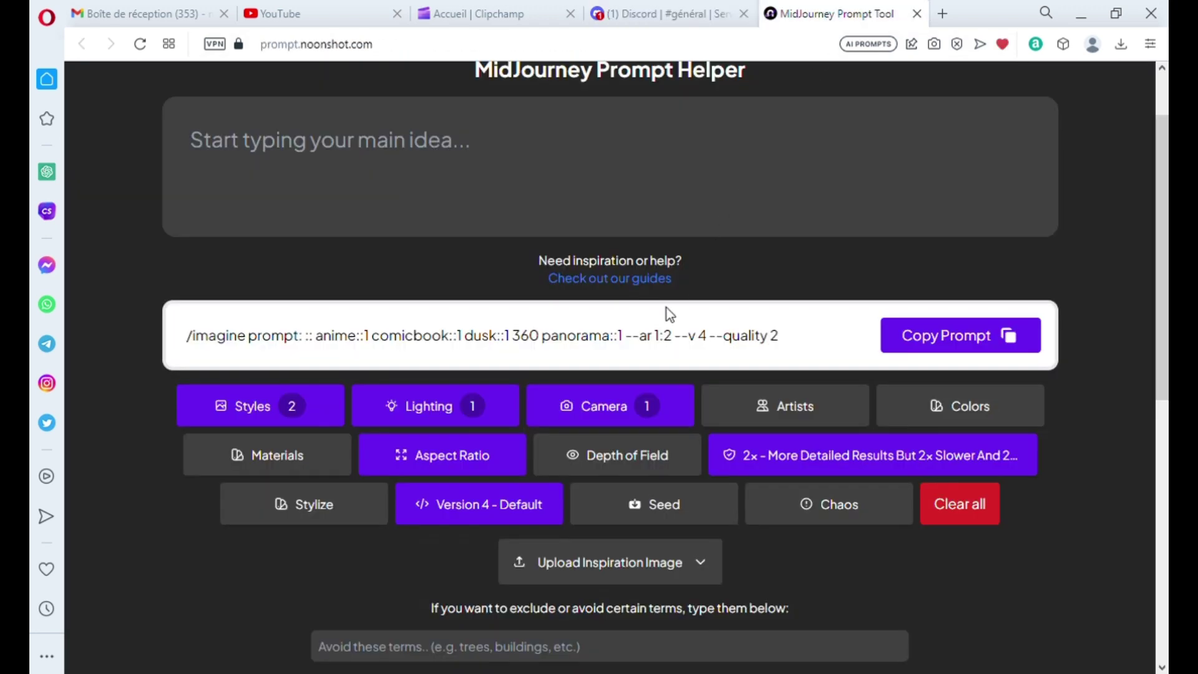
pyautogui.click(299, 409)
pyautogui.scroll(-3, 804, 324)
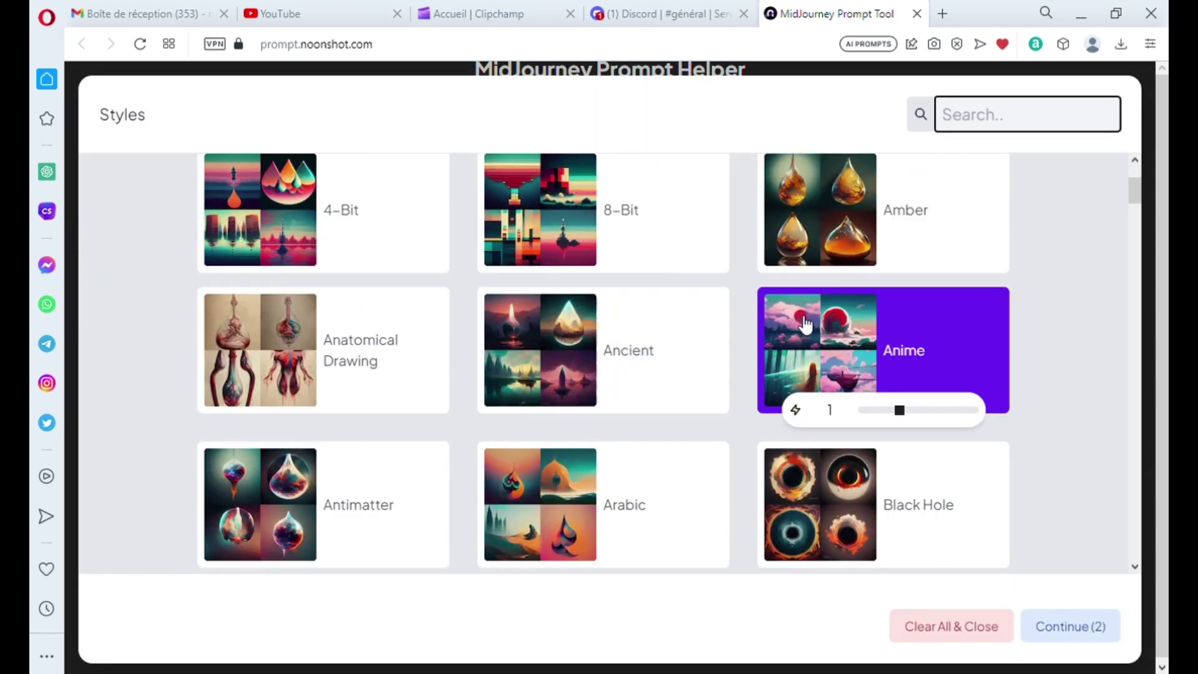
pyautogui.click(923, 344)
pyautogui.scroll(-5, 857, 356)
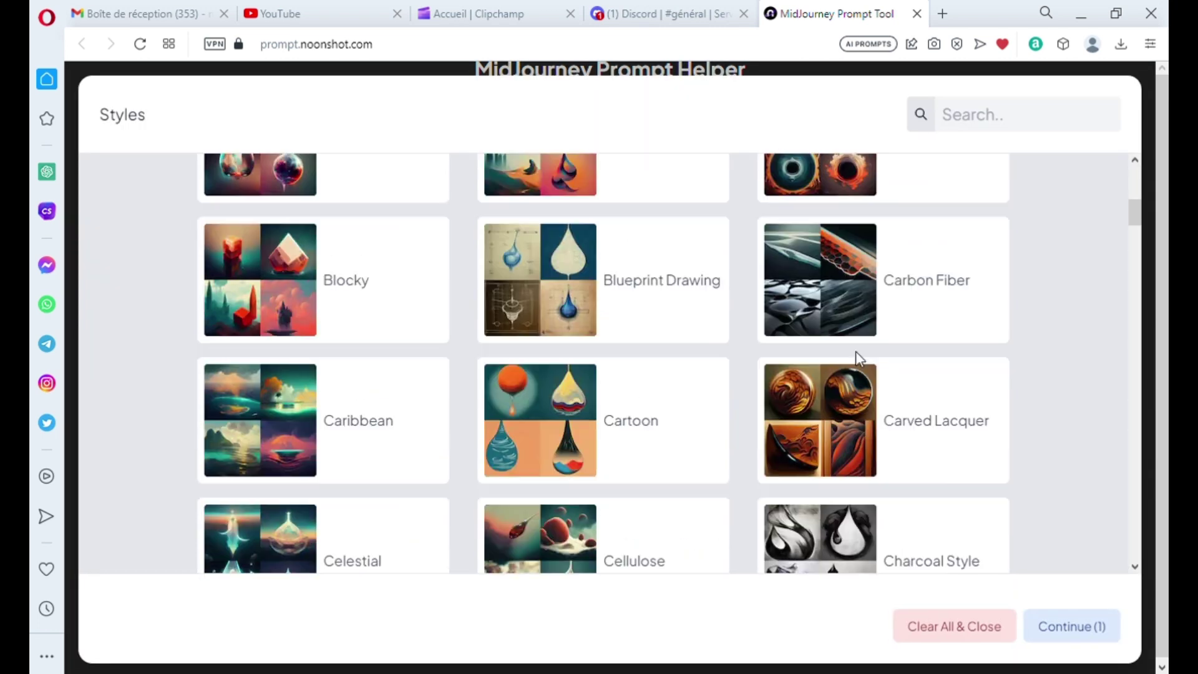
pyautogui.scroll(-4, 857, 355)
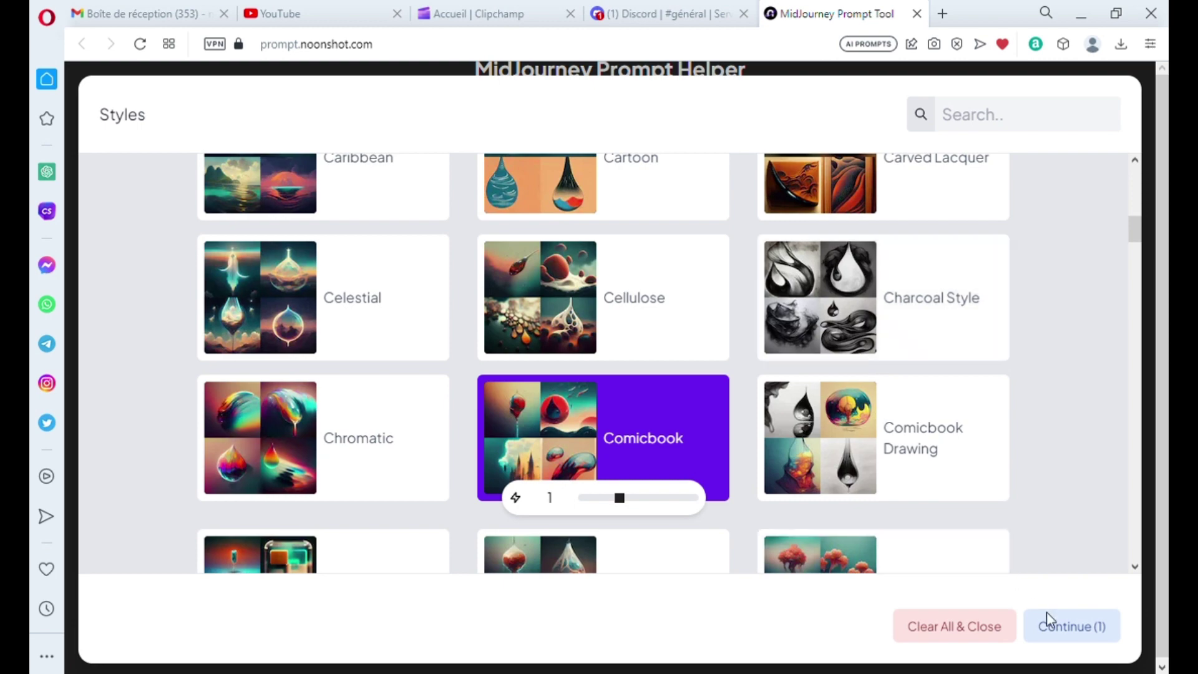
pyautogui.click(1068, 625)
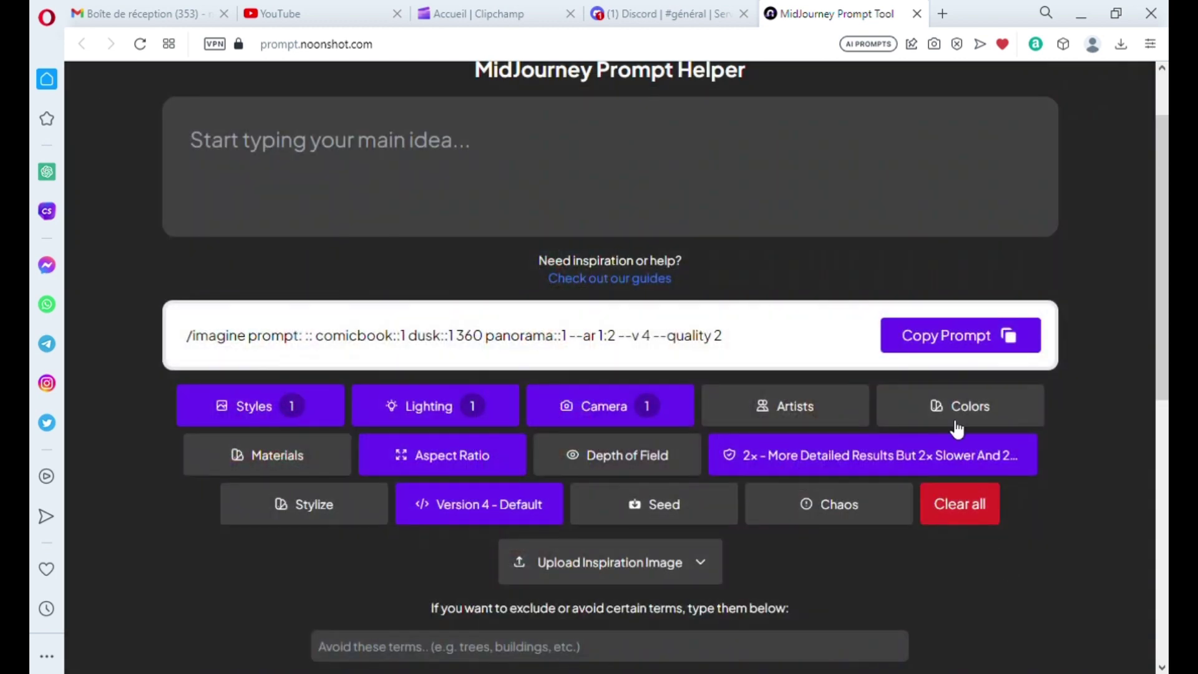
# Step: Copy the comicbook-only prompt and paste it into a new BlueWillow /imagine command in Discord
pyautogui.click(960, 335)
pyautogui.click(708, 8)
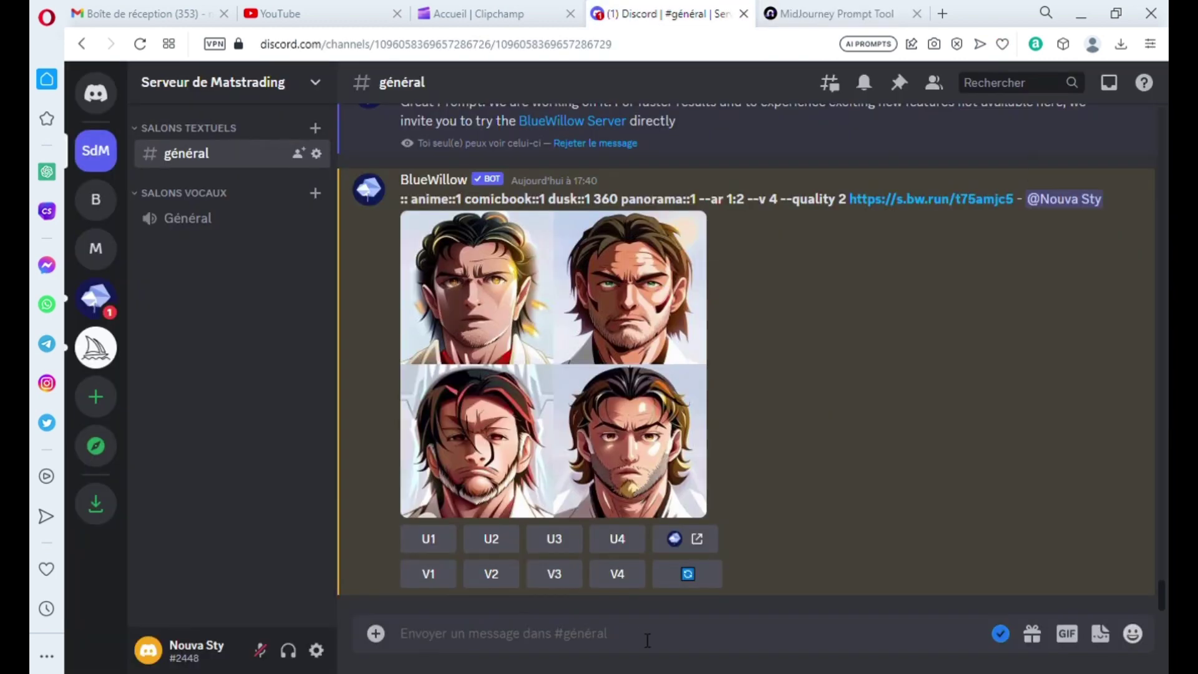
pyautogui.click(647, 639)
pyautogui.write('/')
pyautogui.press('BackSpace')
pyautogui.hotkey('ctrl', 'v')
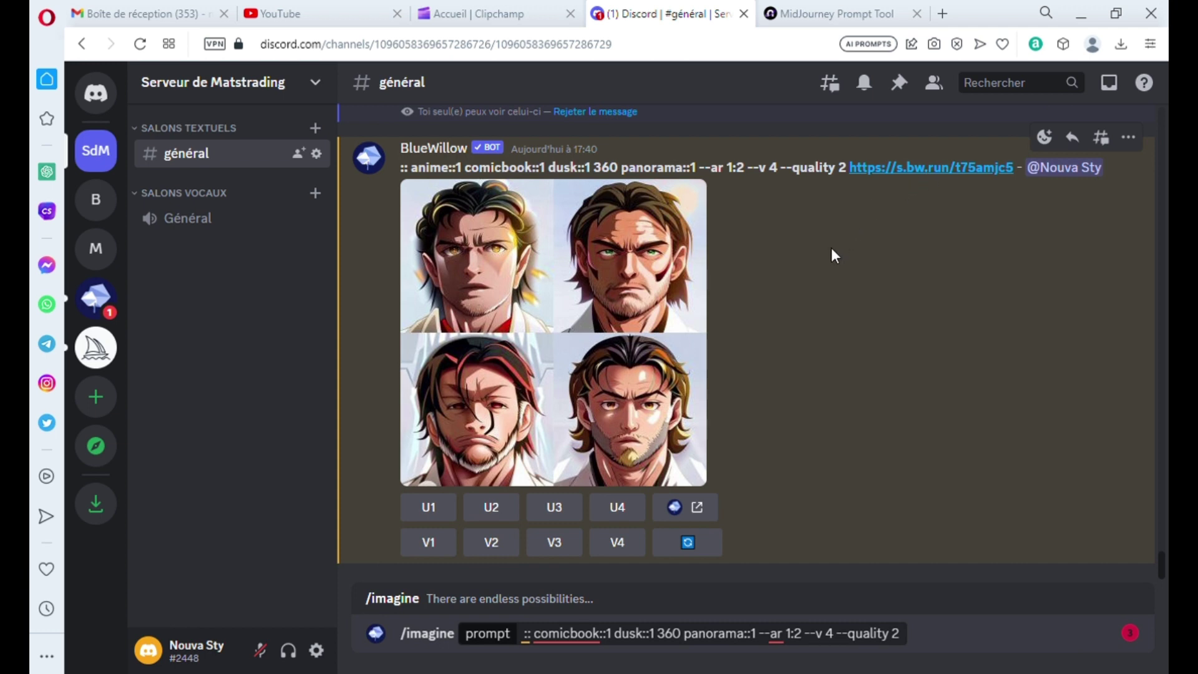
pyautogui.click(910, 646)
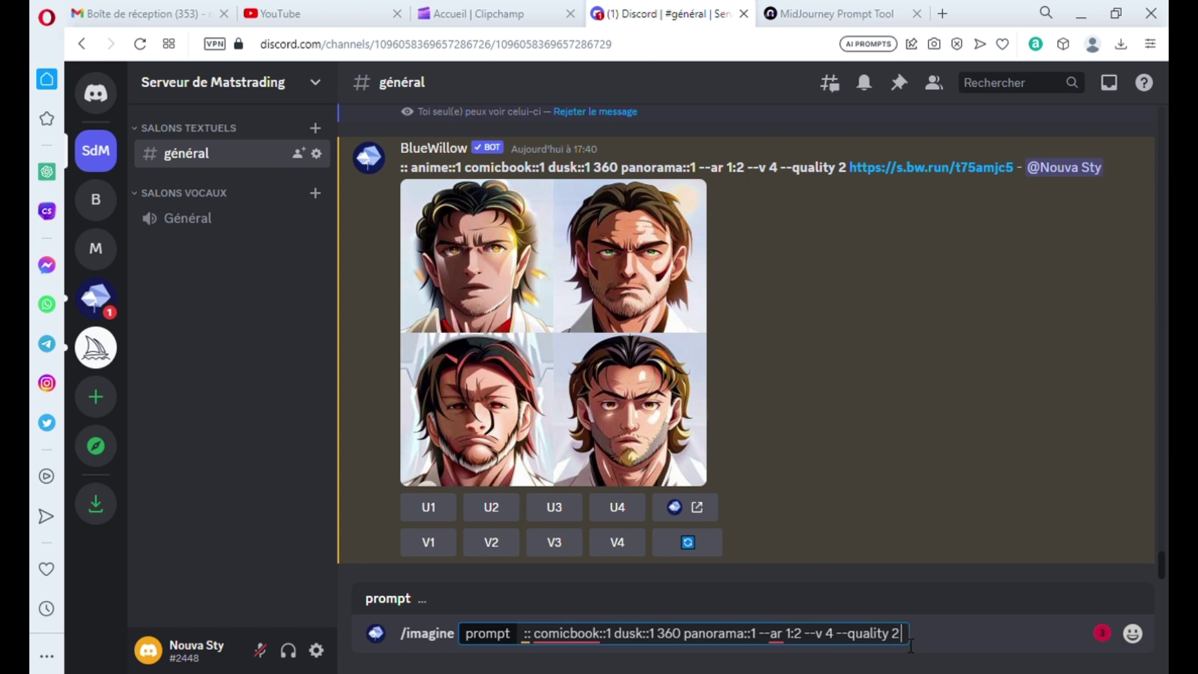
pyautogui.hotkey('ctrl', 'v')
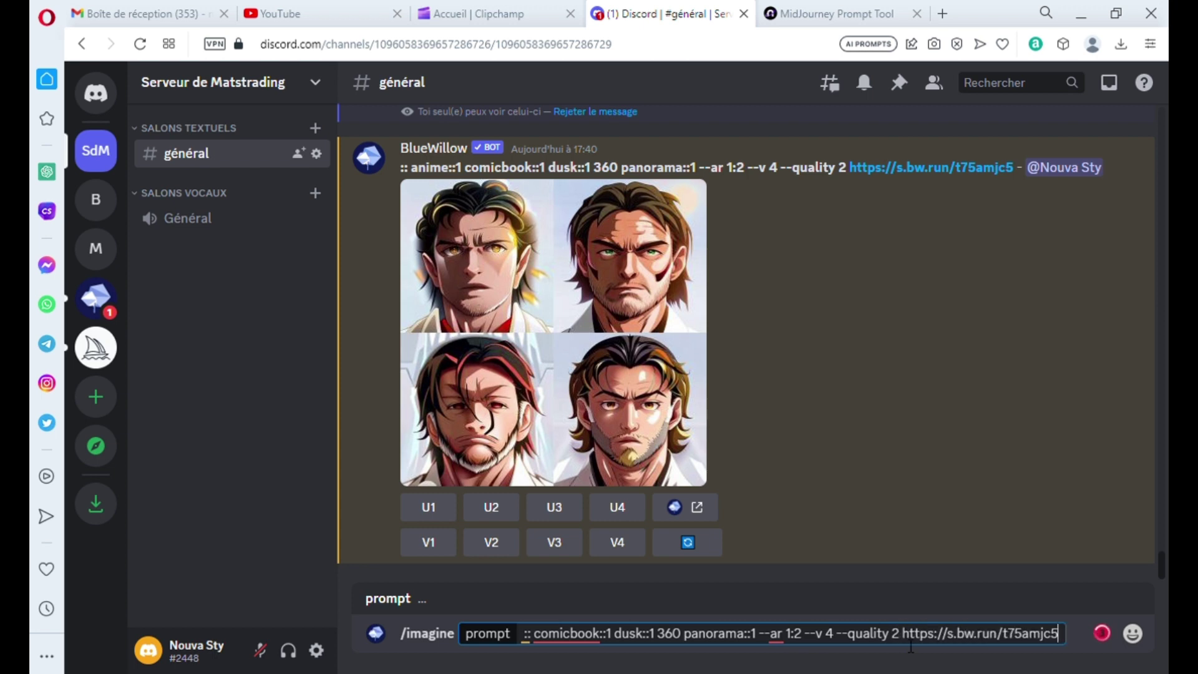
pyautogui.press('Return')
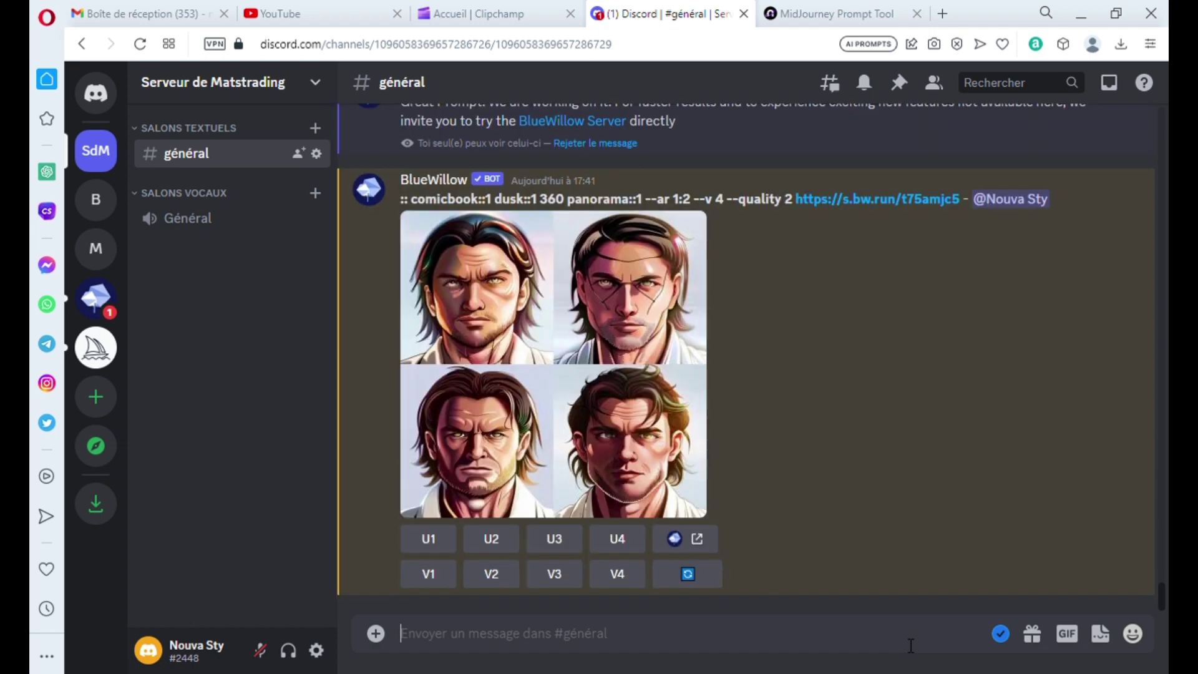
pyautogui.click(593, 368)
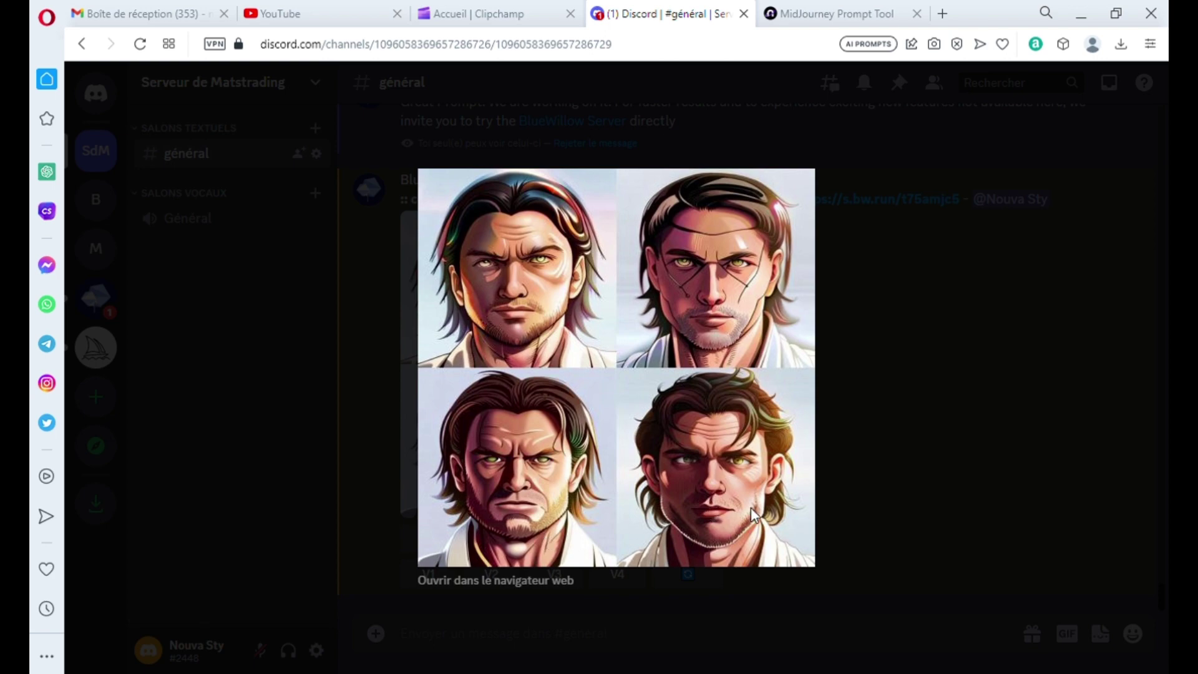
pyautogui.click(895, 416)
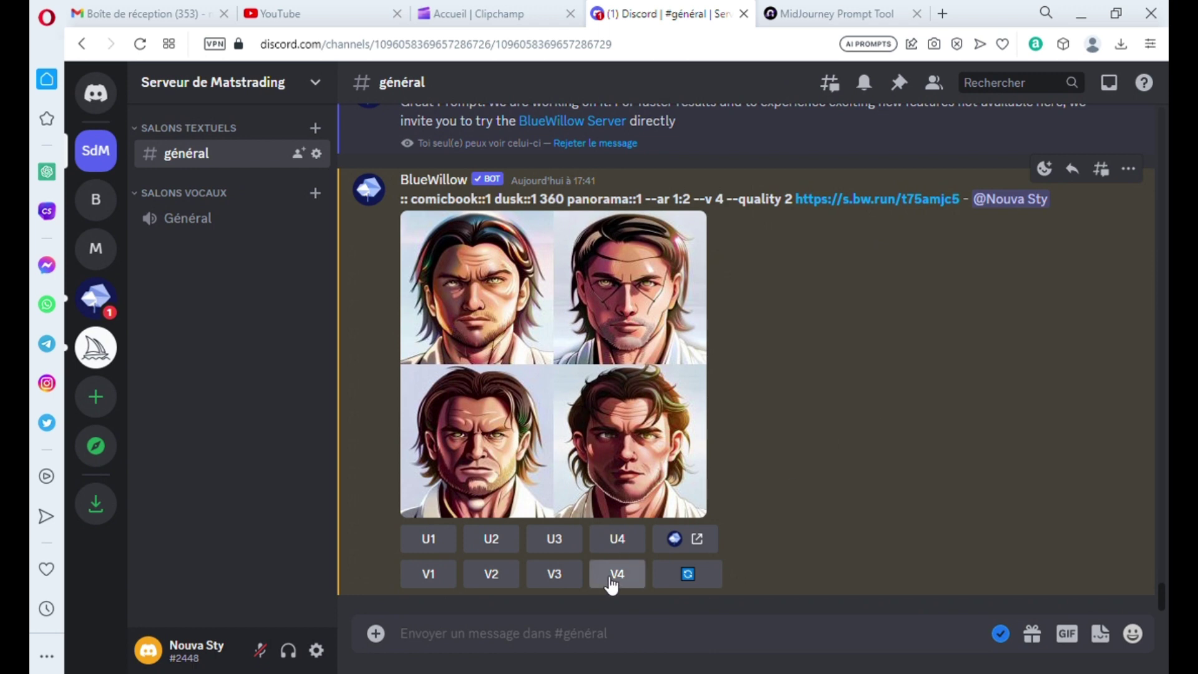
# Step: Regenerate the comicbook grid with the same prompt, and generate variations of the original grid's second and fourth portraits
pyautogui.click(686, 577)
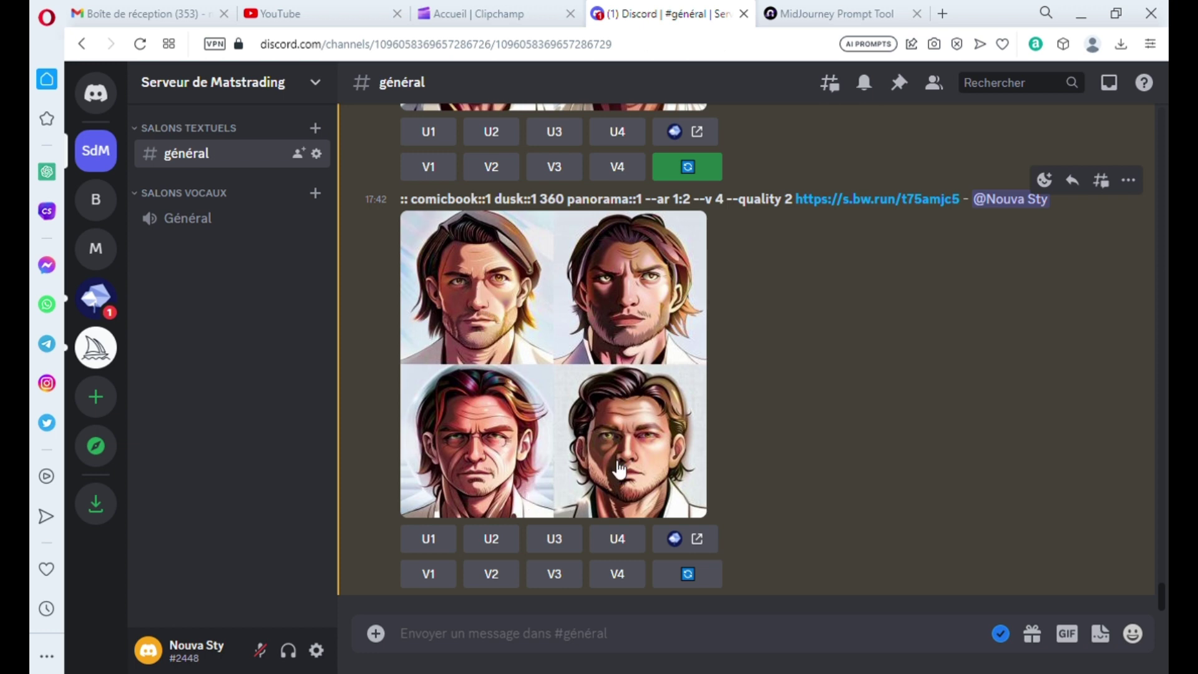
pyautogui.scroll(6, 880, 437)
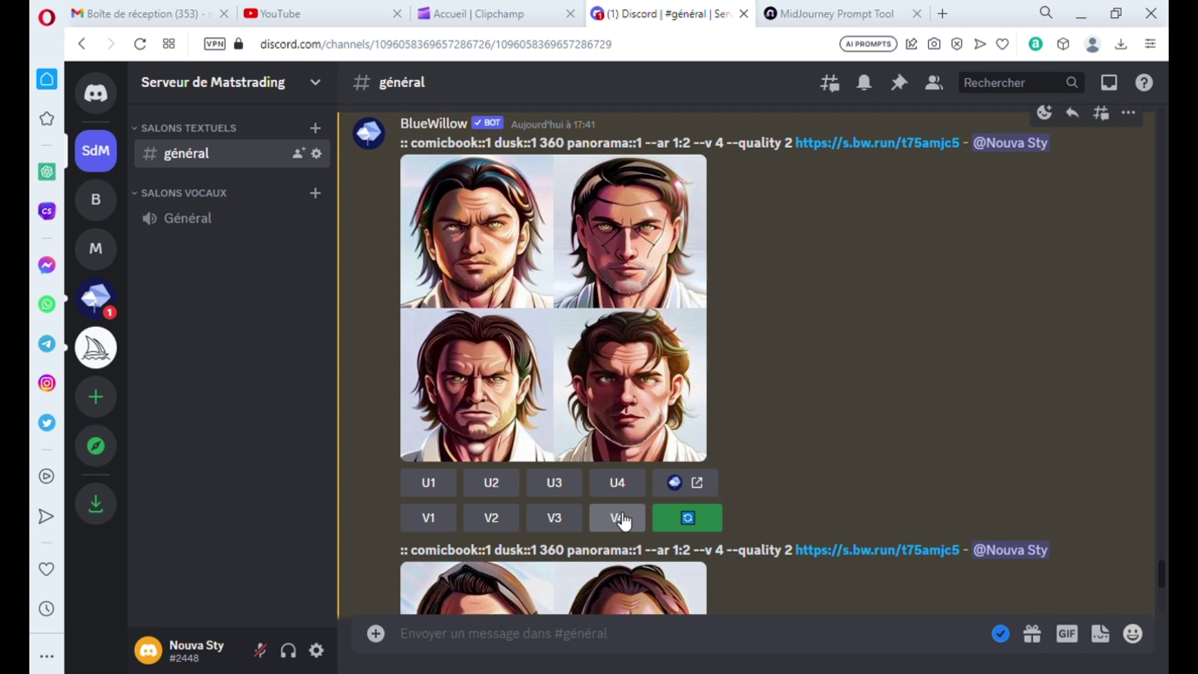
pyautogui.click(488, 520)
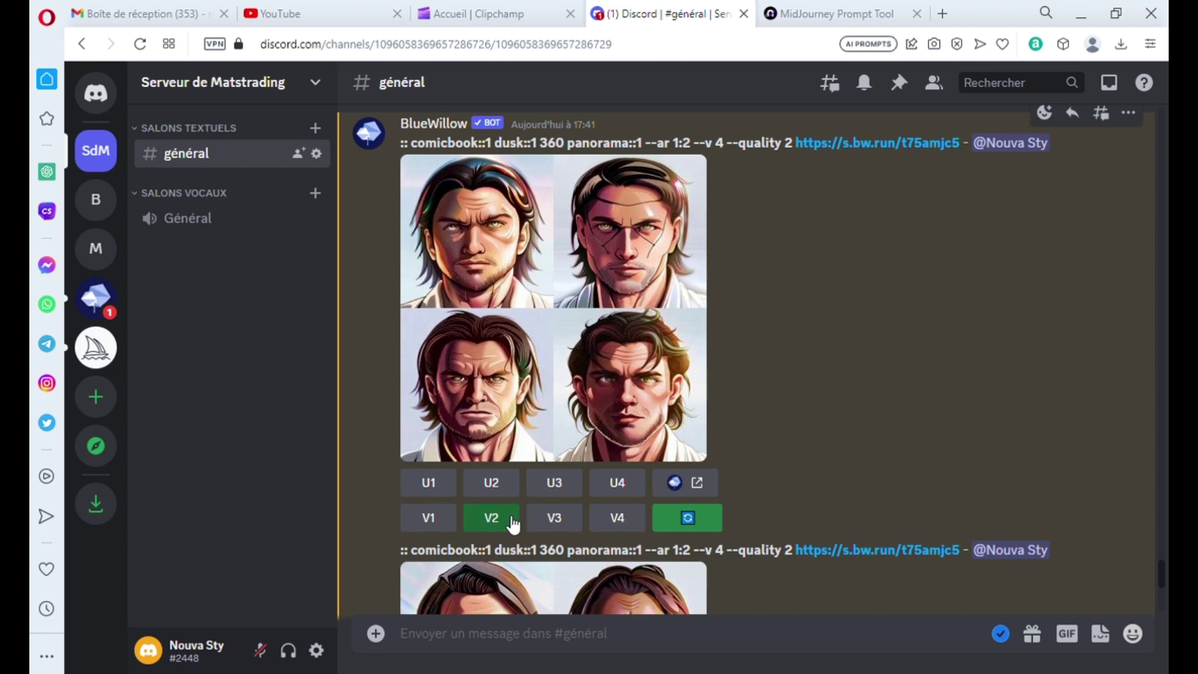
pyautogui.click(618, 526)
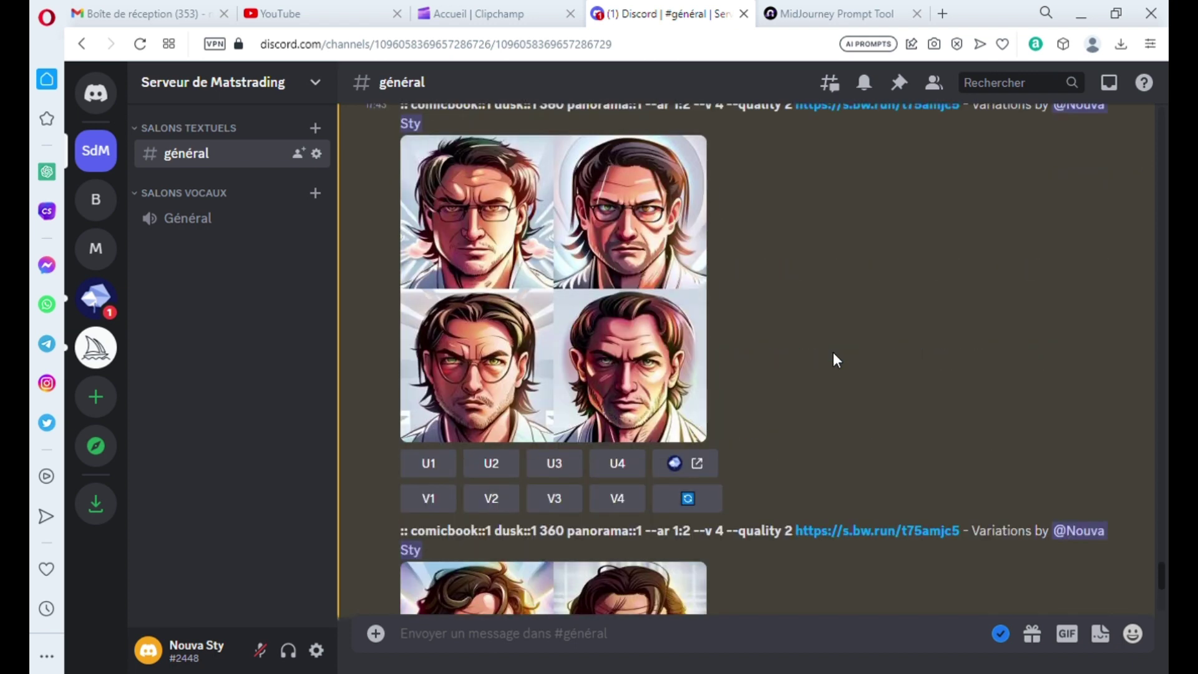
# Step: Examine both new variation grids enlarged and compare them with the first comicbook-only grid
pyautogui.click(635, 332)
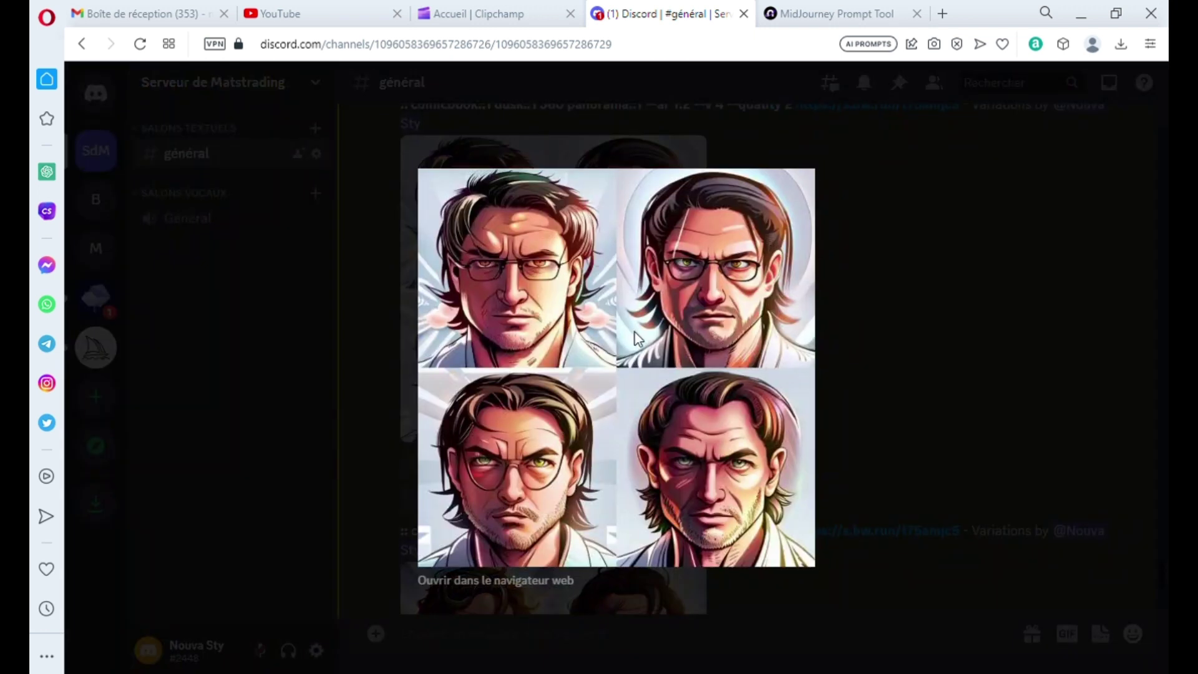
pyautogui.click(1046, 366)
pyautogui.scroll(-3, 936, 377)
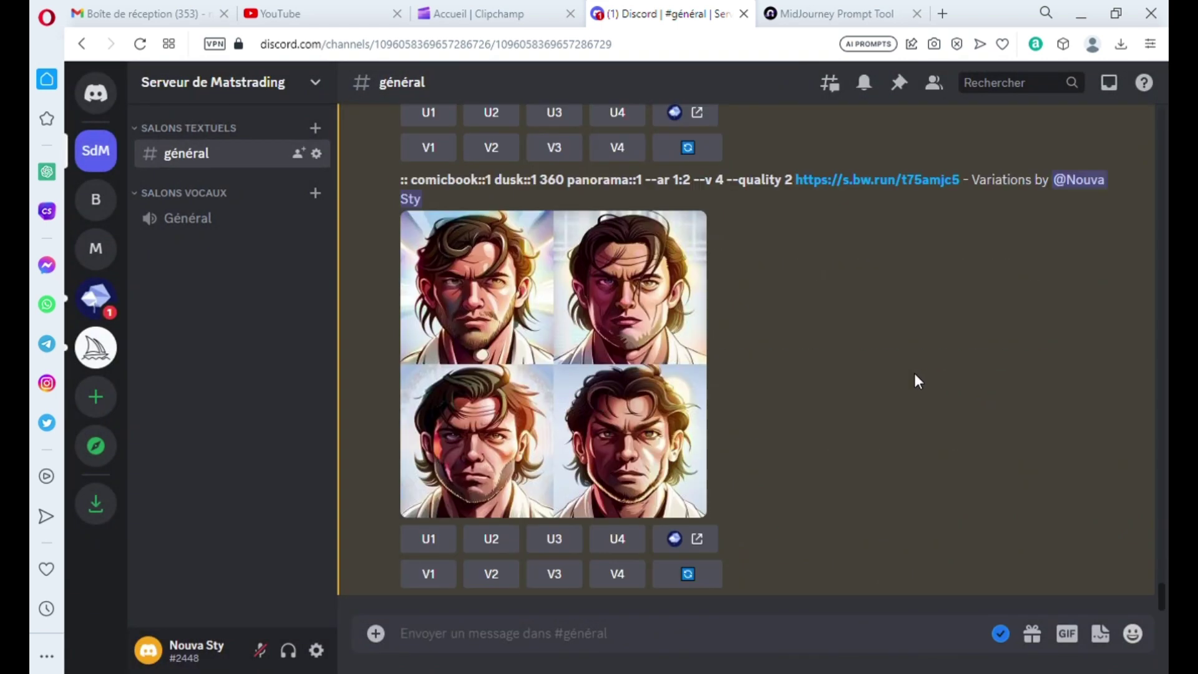
pyautogui.click(641, 396)
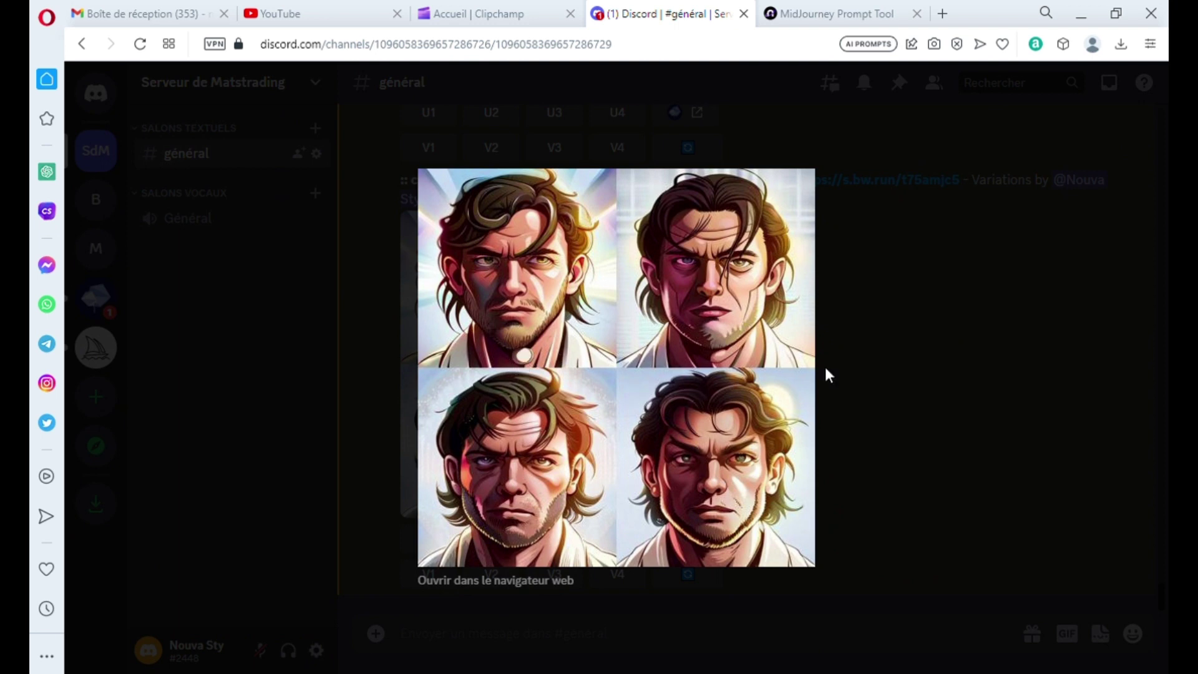
pyautogui.click(932, 385)
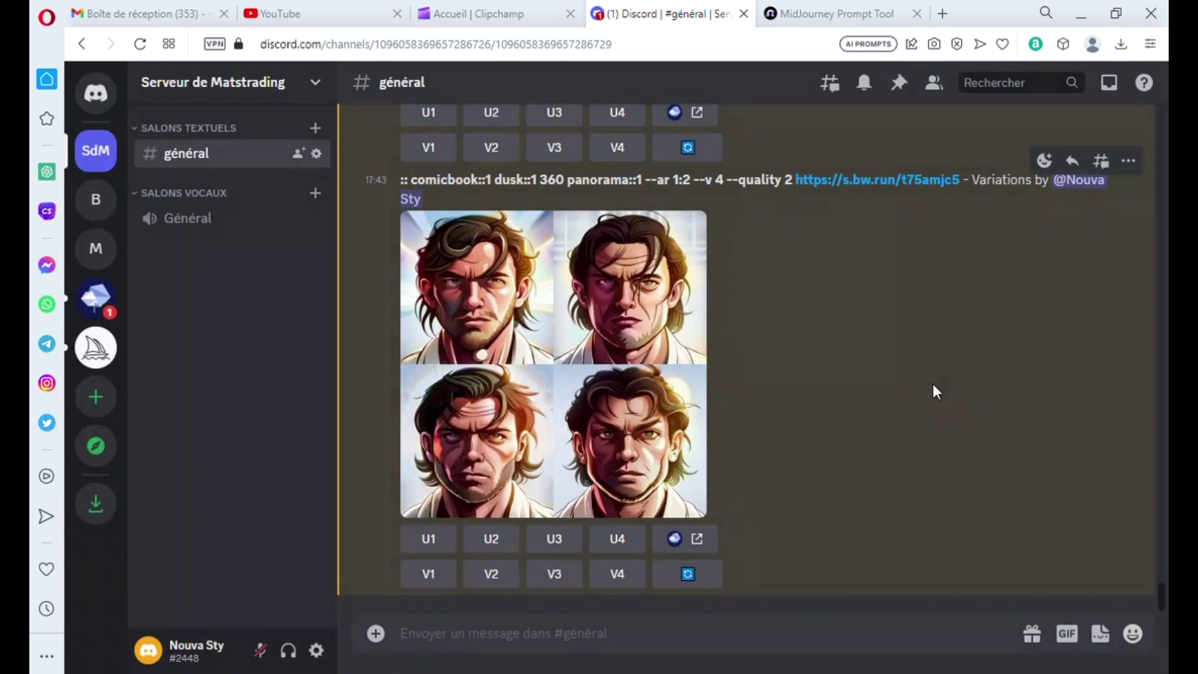
pyautogui.scroll(20, 930, 388)
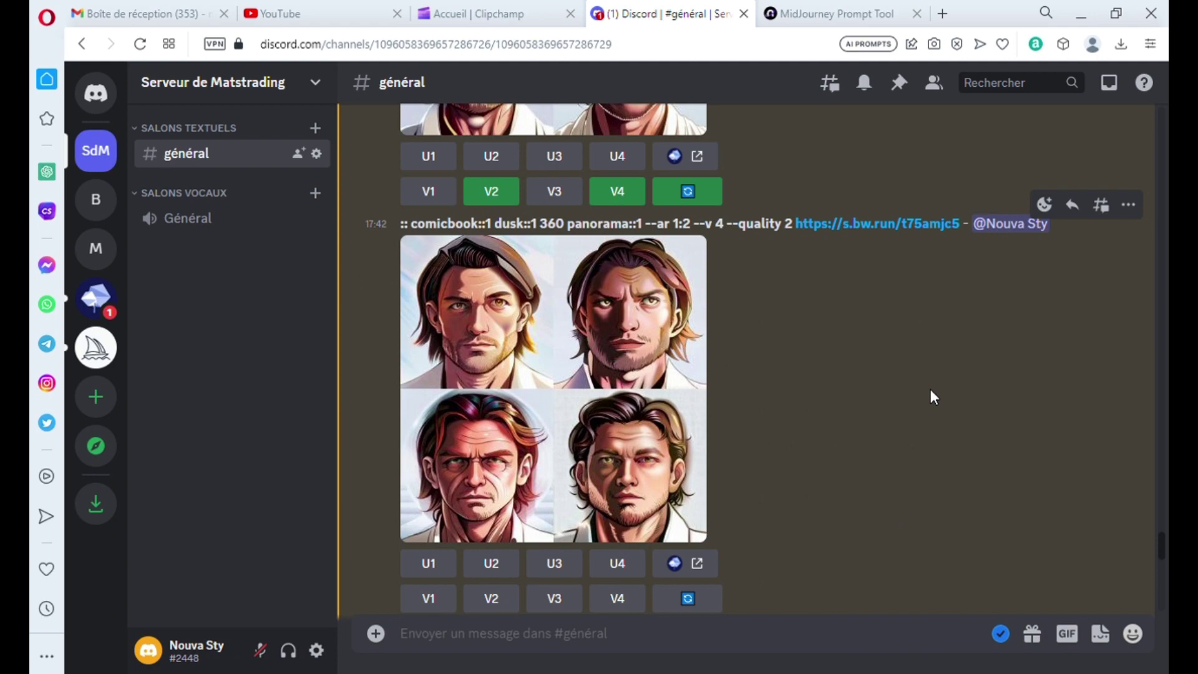
pyautogui.scroll(4, 930, 390)
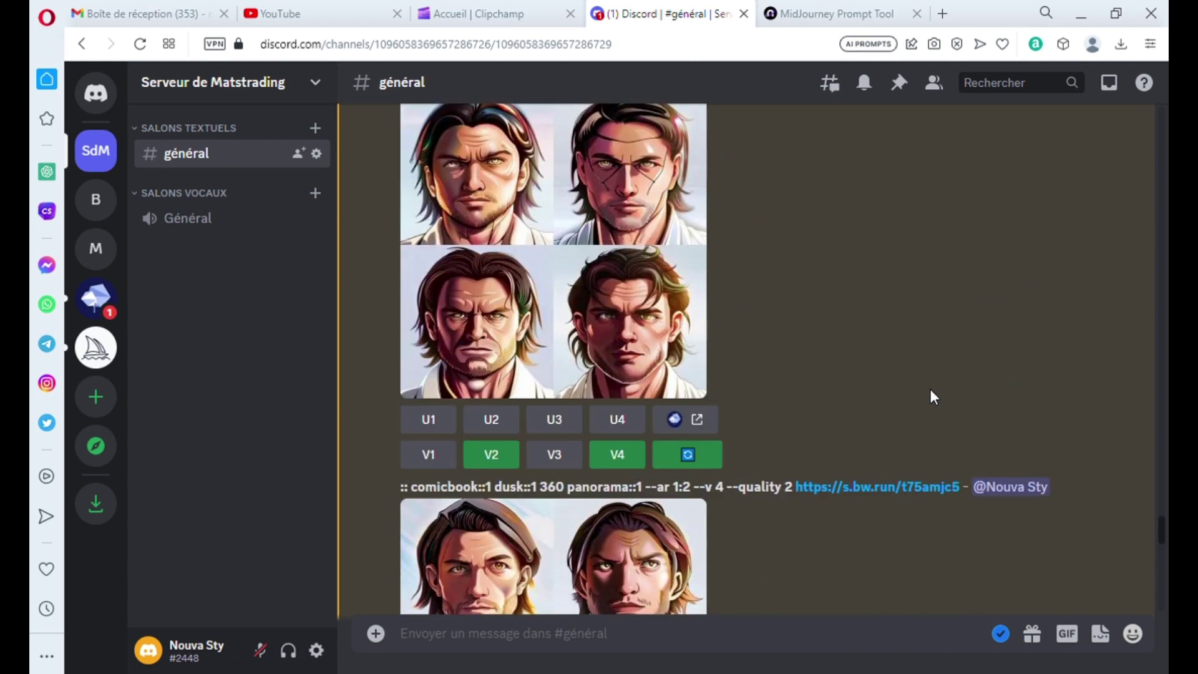
pyautogui.click(646, 342)
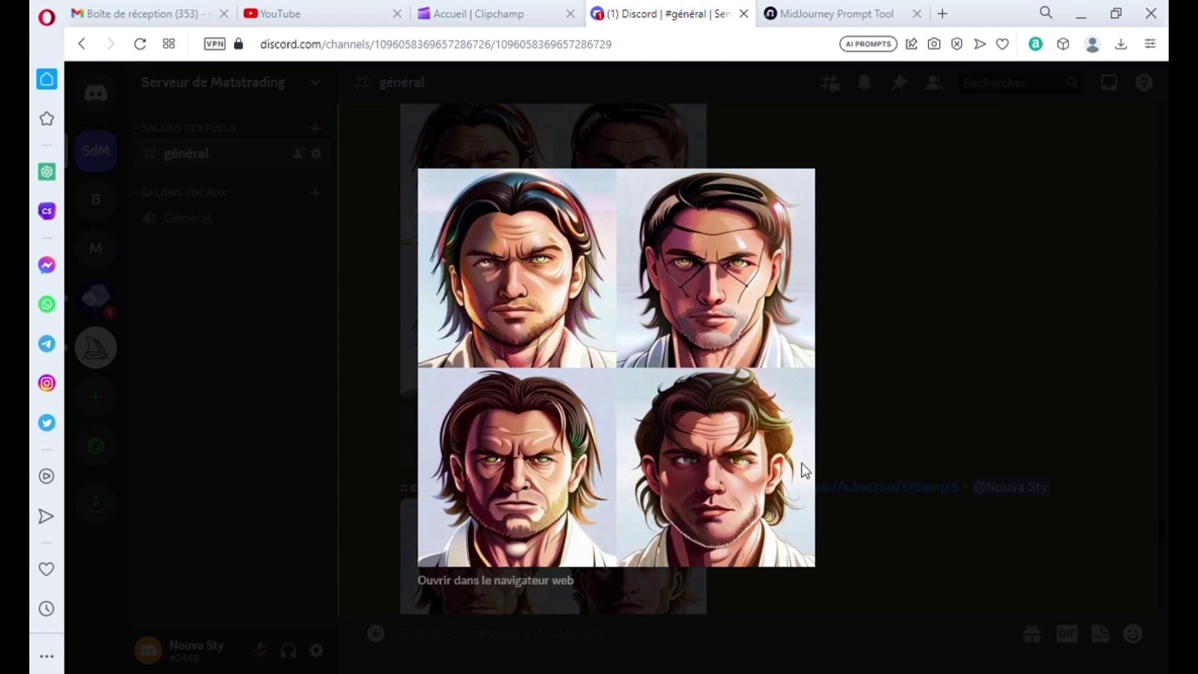
pyautogui.click(985, 406)
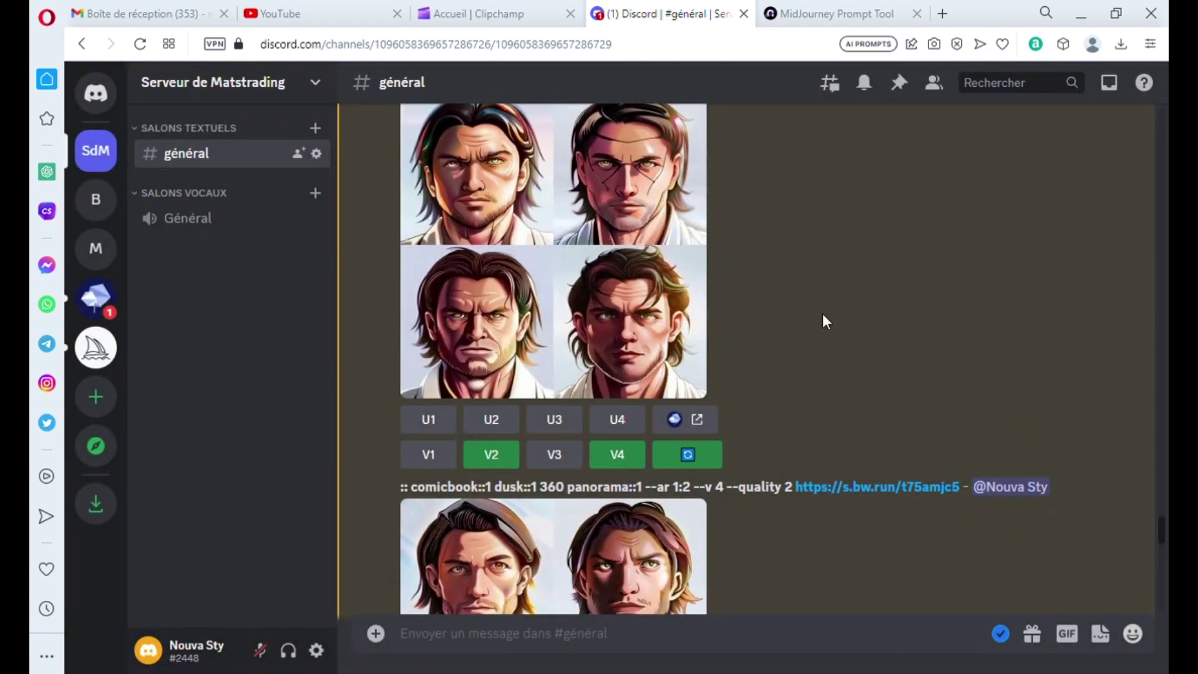
pyautogui.click(656, 206)
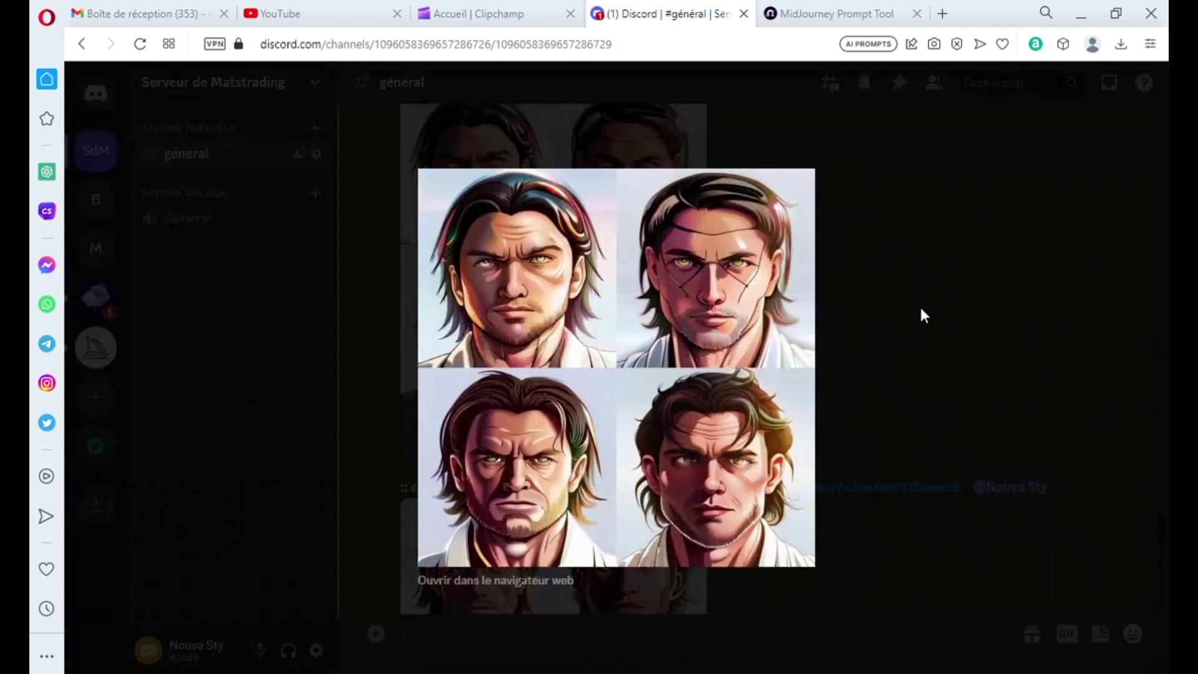
pyautogui.click(1008, 322)
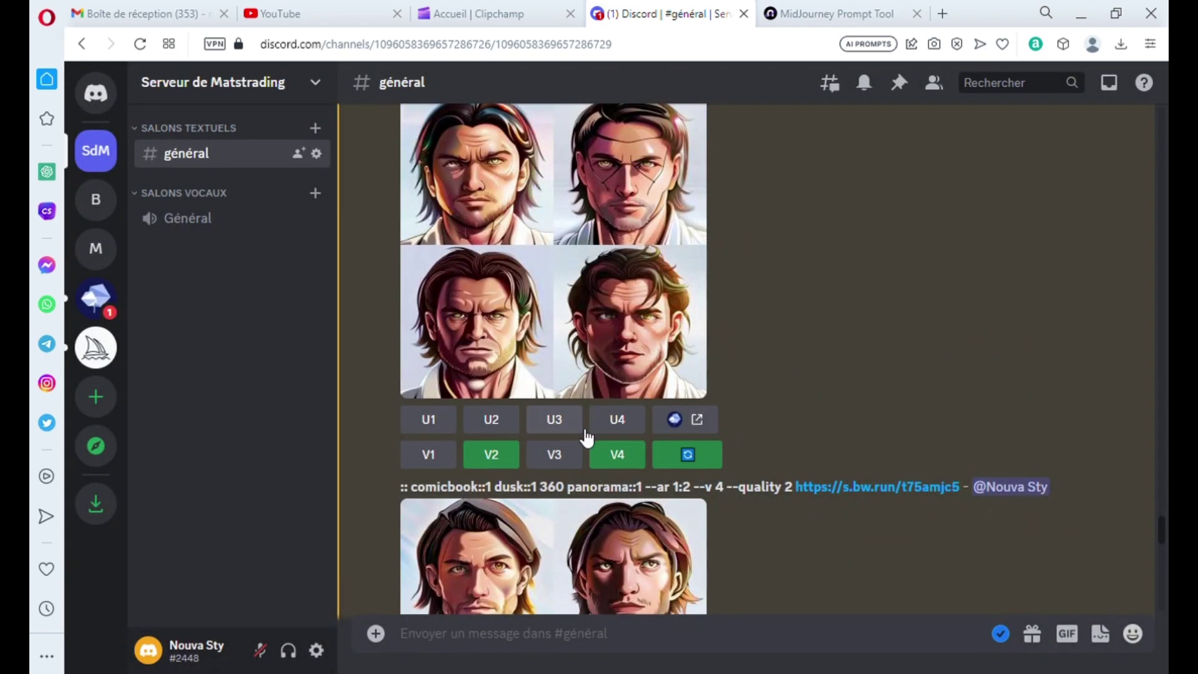
# Step: Upscale the fourth portrait of the first comicbook-only grid and open the upscaled image in the web browser
pyautogui.click(616, 420)
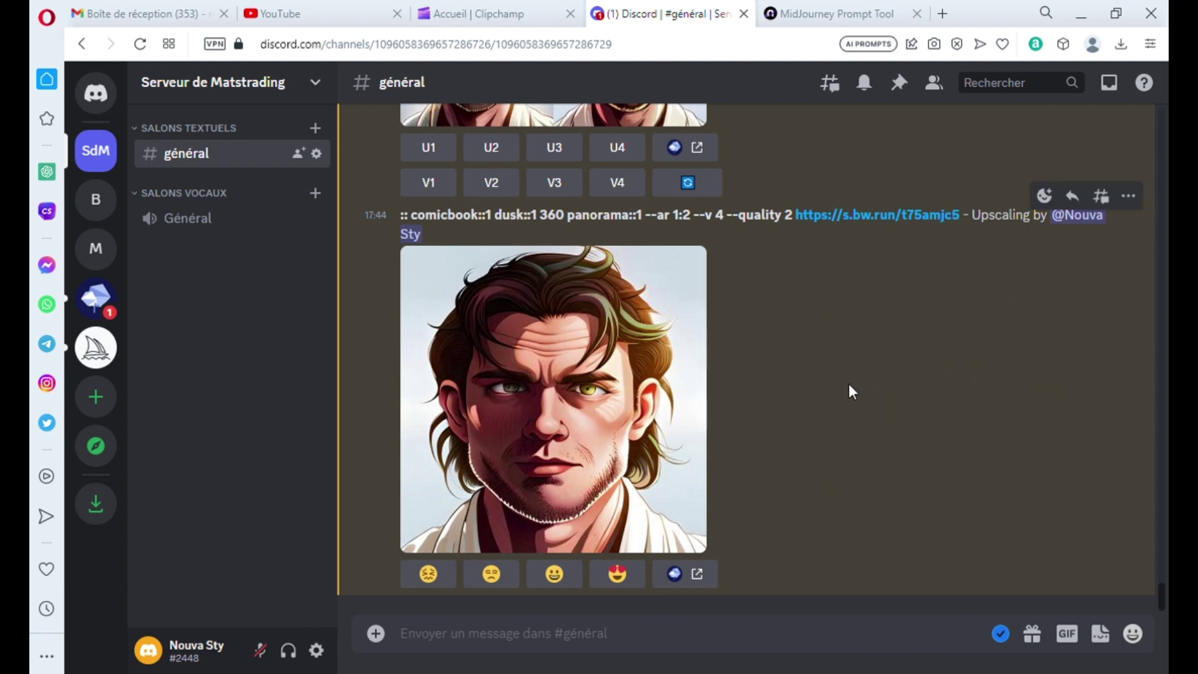
pyautogui.click(660, 452)
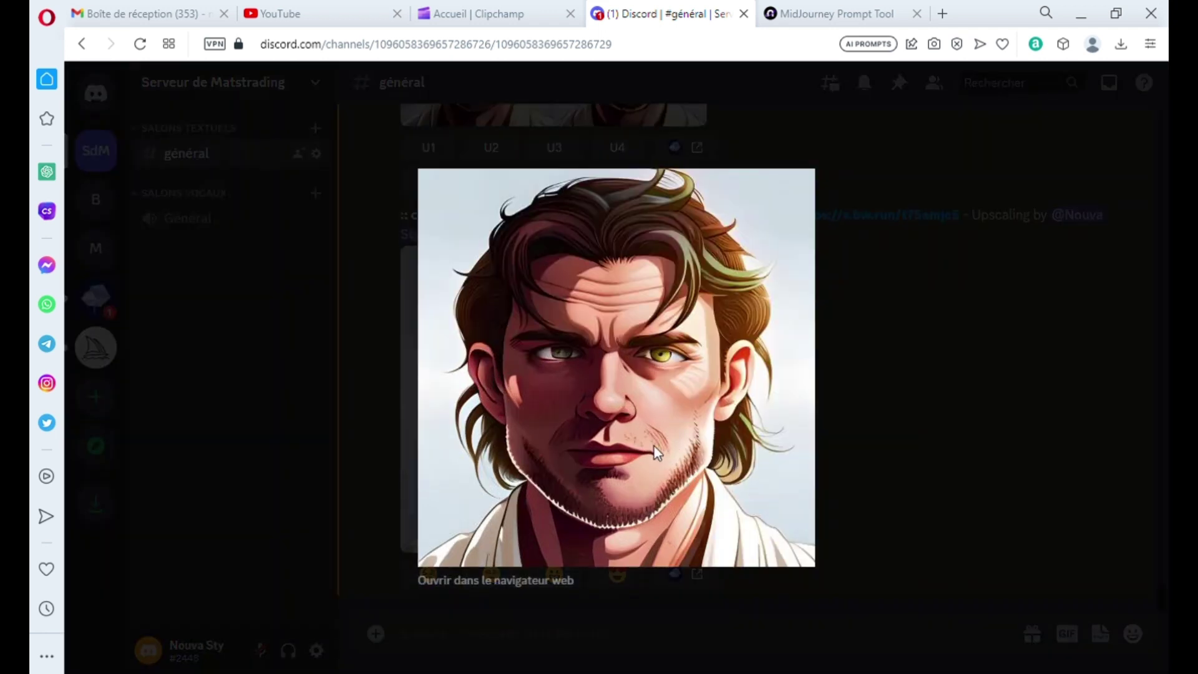
pyautogui.click(526, 581)
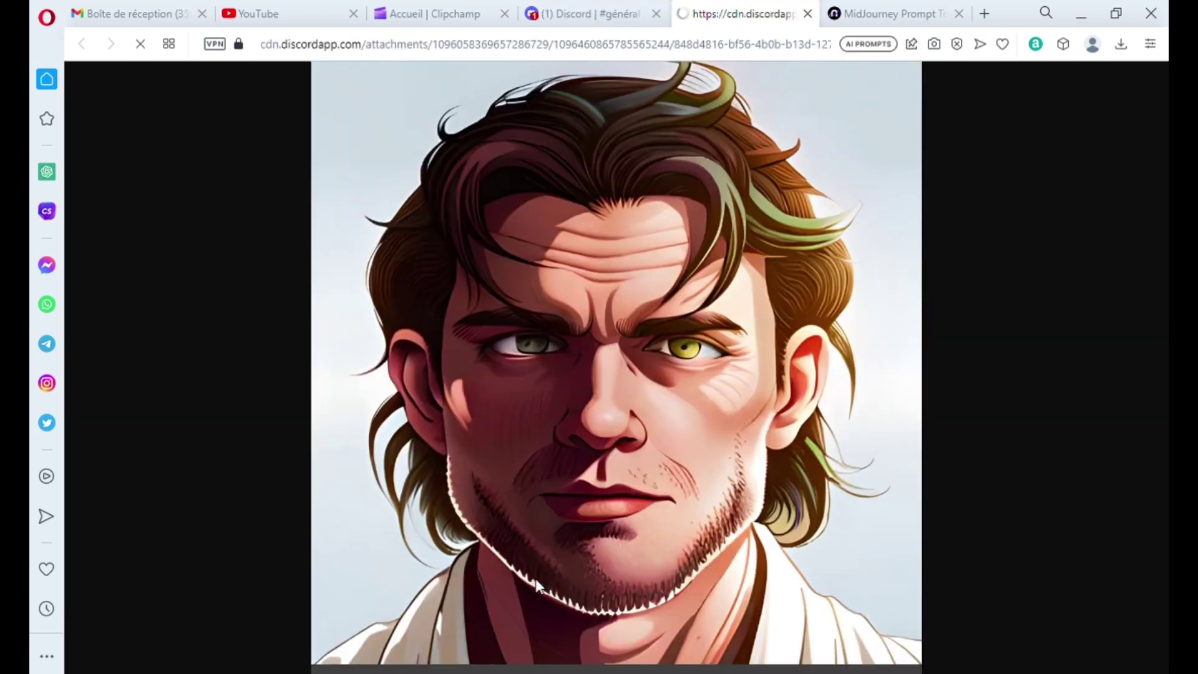